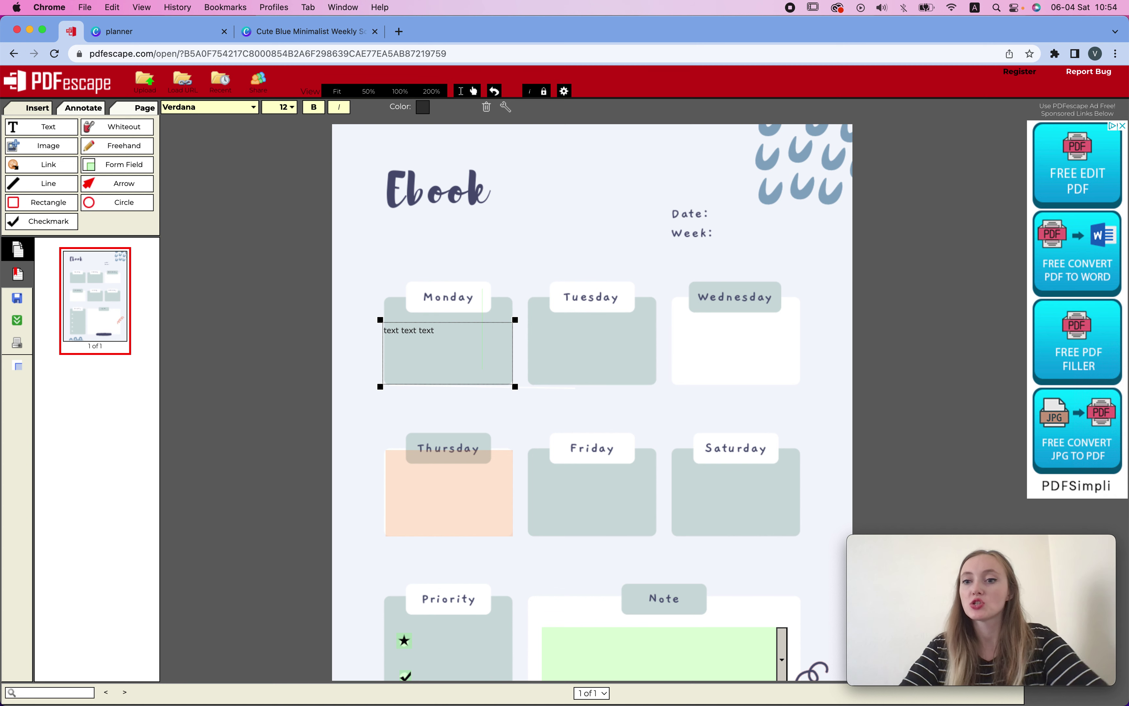
Empty the Monday text box of its sample text and return to Canva's 'planner' template results
{"action": "type", "text": "wgw"}
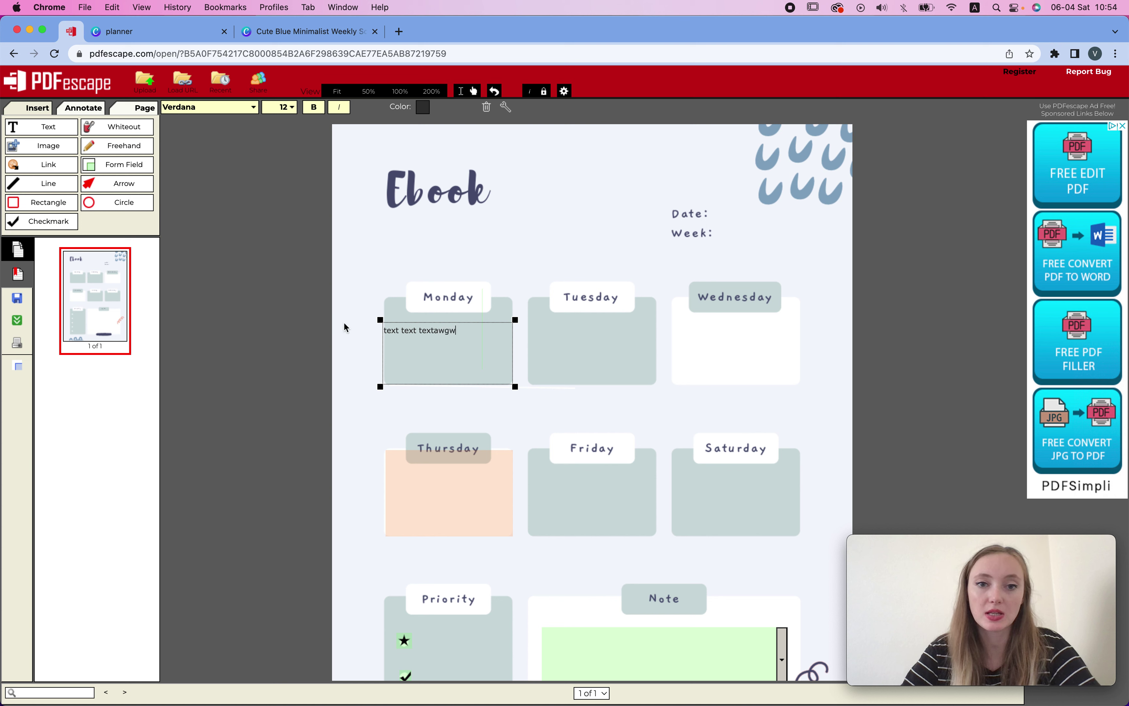
{"action": "key", "text": "alt+BackSpace"}
{"action": "key", "text": "alt+BackSpace"}
{"action": "key", "text": "alt+BackSpace"}
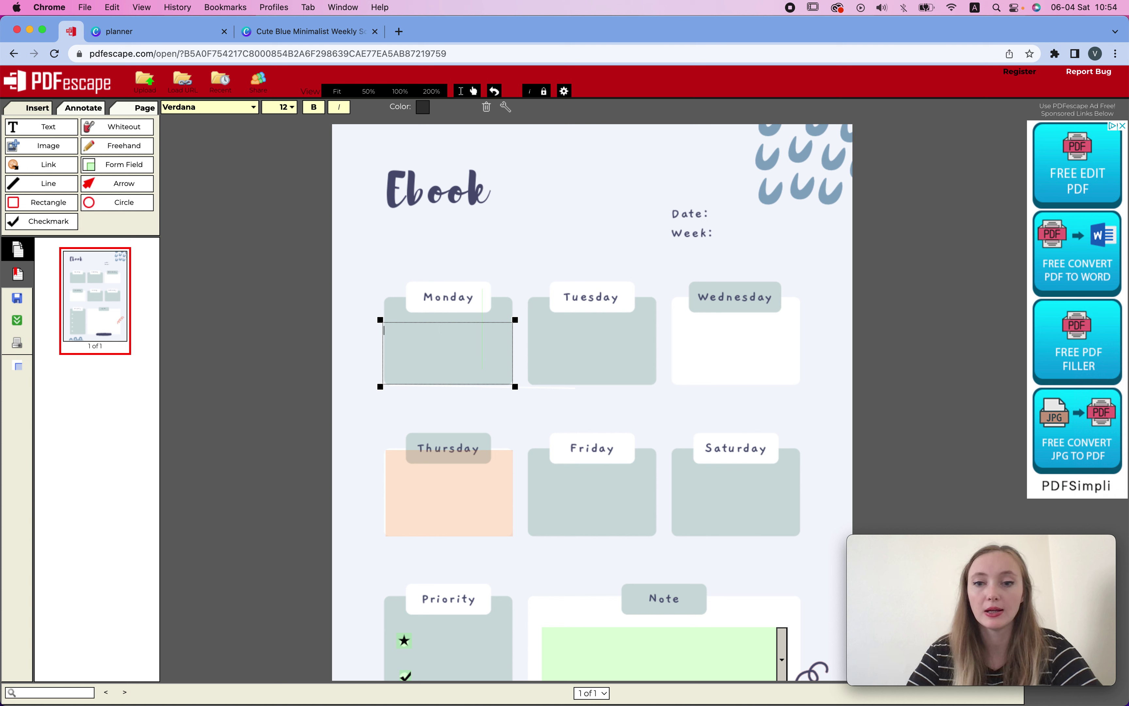
{"action": "left_click", "coordinate": [366, 182]}
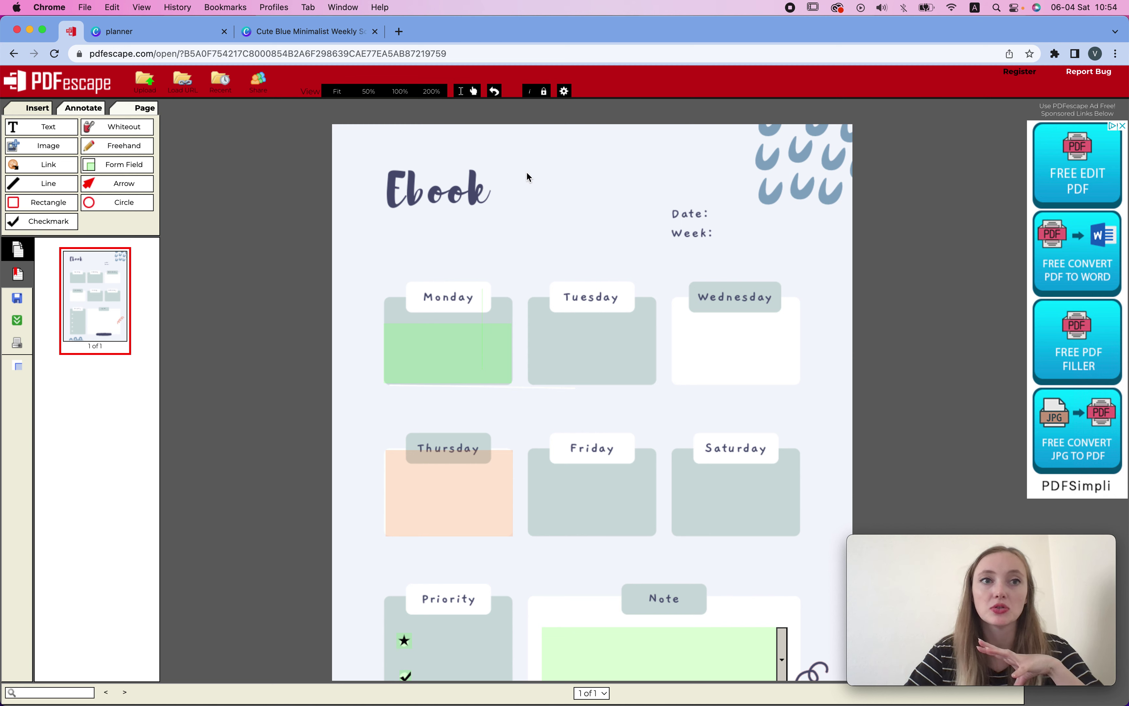
{"action": "left_click", "coordinate": [142, 31]}
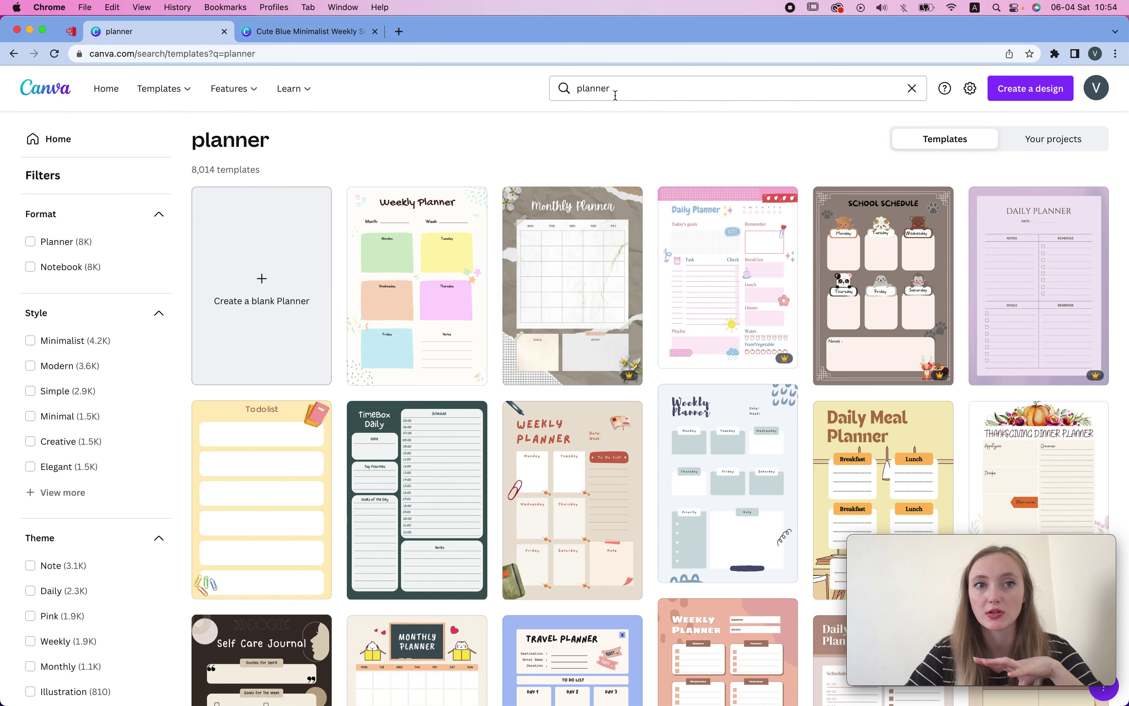
Search Canva home for 'planner' templates and open the cream Workout Planner template
{"action": "left_click", "coordinate": [616, 92]}
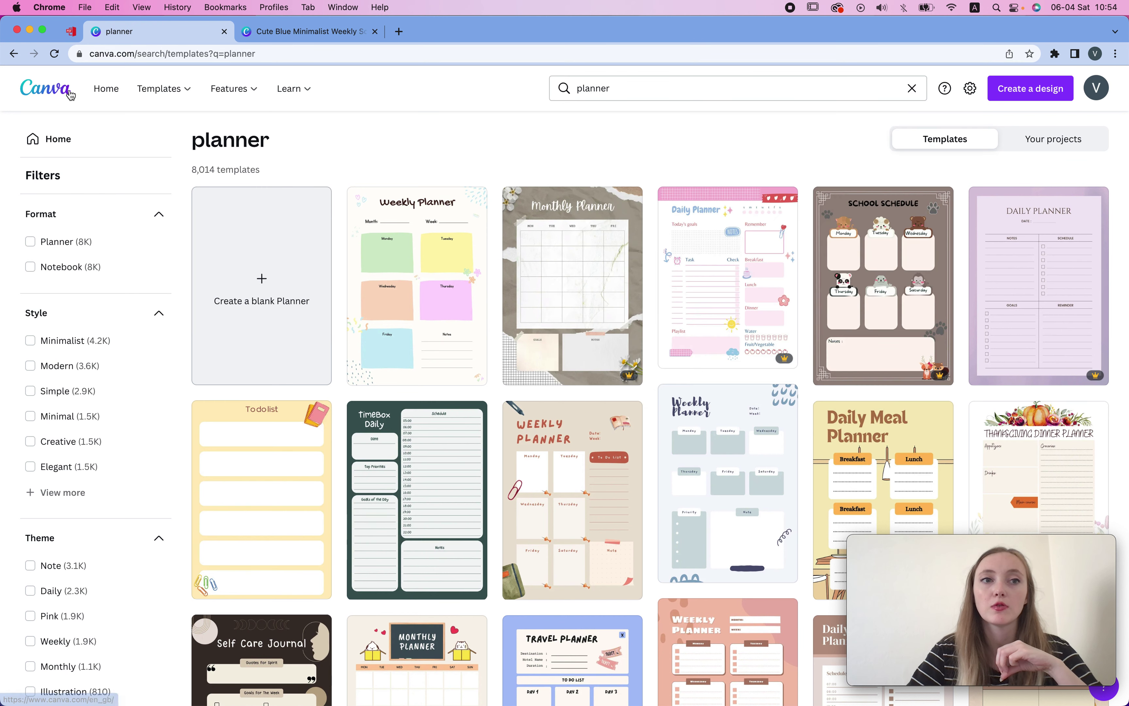
{"action": "left_click", "coordinate": [70, 94]}
{"action": "left_click", "coordinate": [564, 196]}
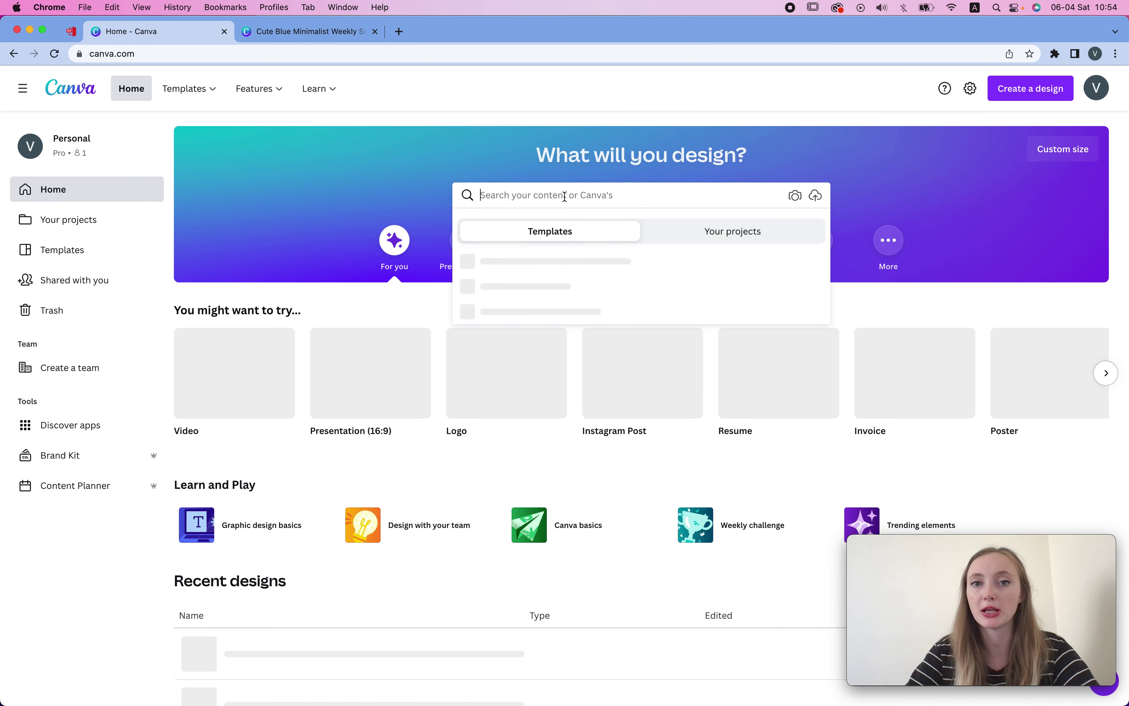
{"action": "type", "text": "planner"}
{"action": "key", "text": "Return"}
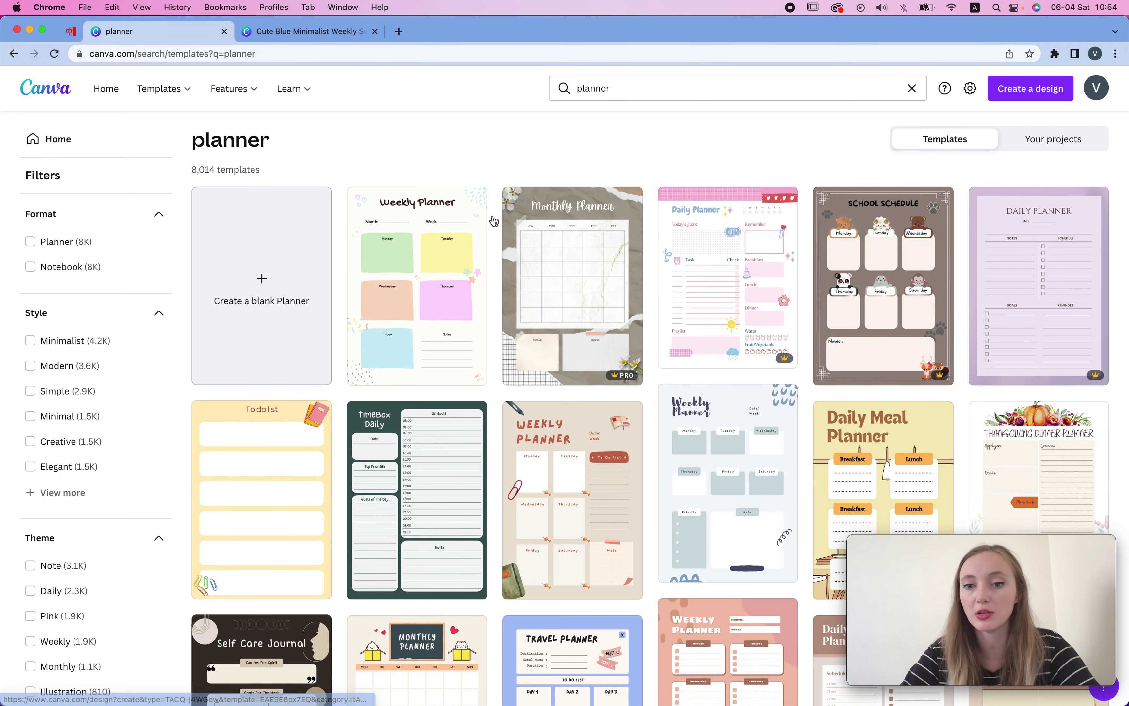
{"action": "scroll", "coordinate": [384, 270], "scroll_direction": "down", "scroll_amount": 10}
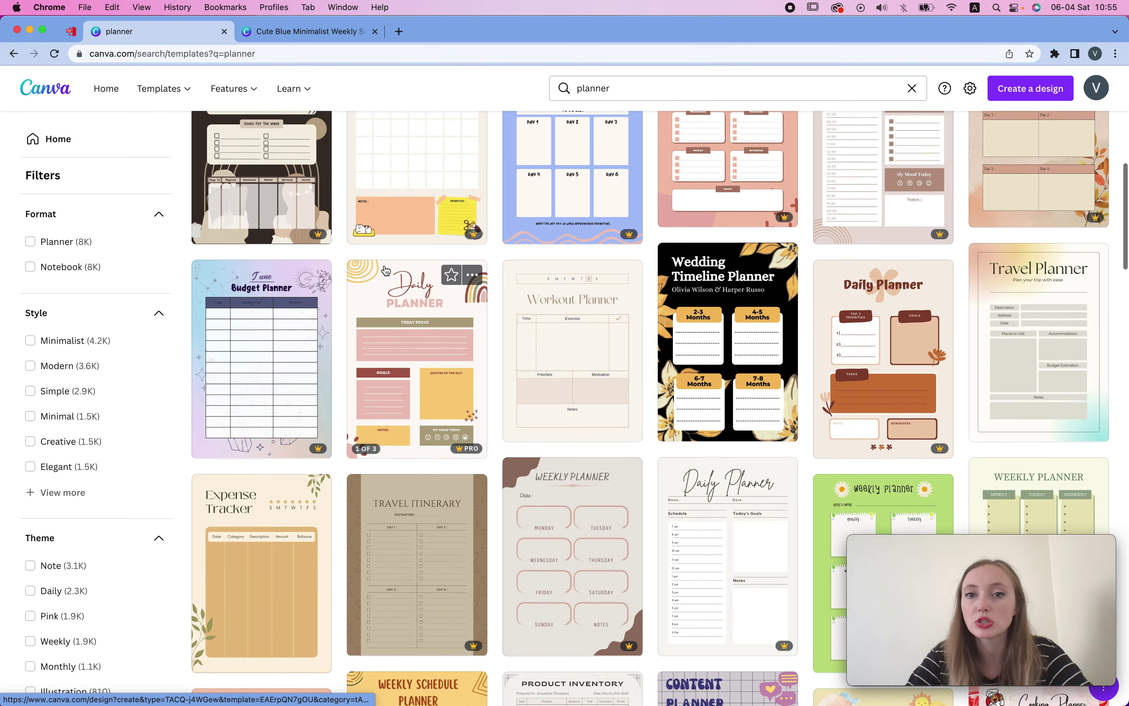
{"action": "scroll", "coordinate": [386, 270], "scroll_direction": "down", "scroll_amount": 1}
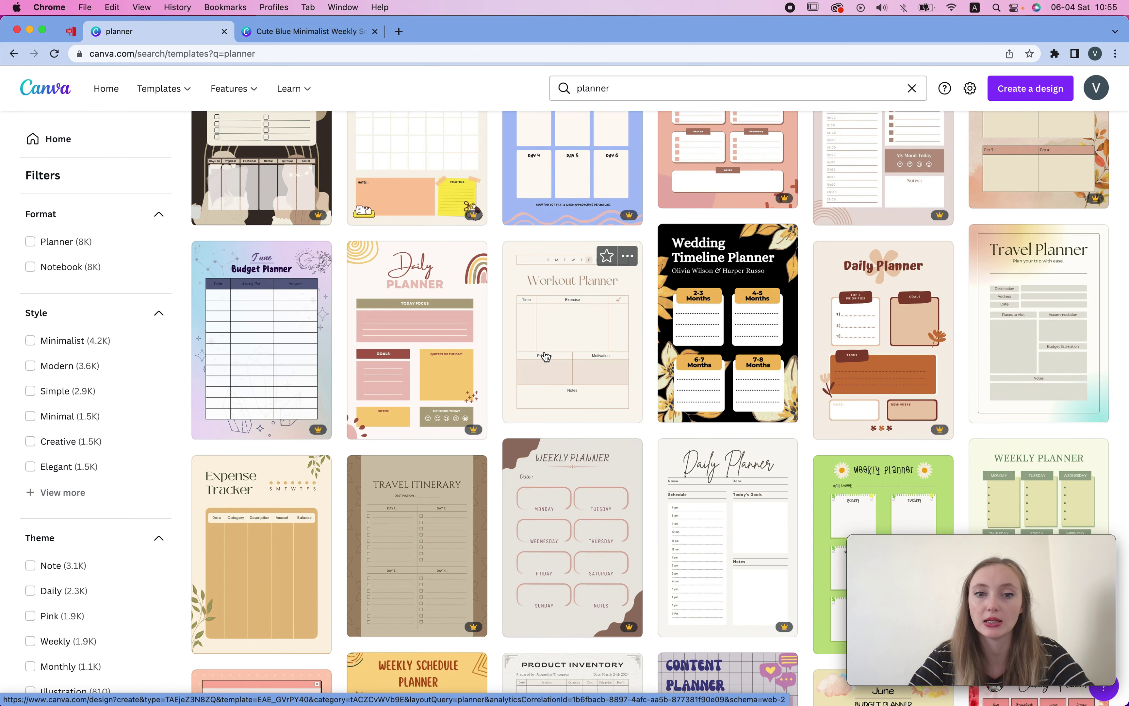
{"action": "left_click", "coordinate": [550, 334]}
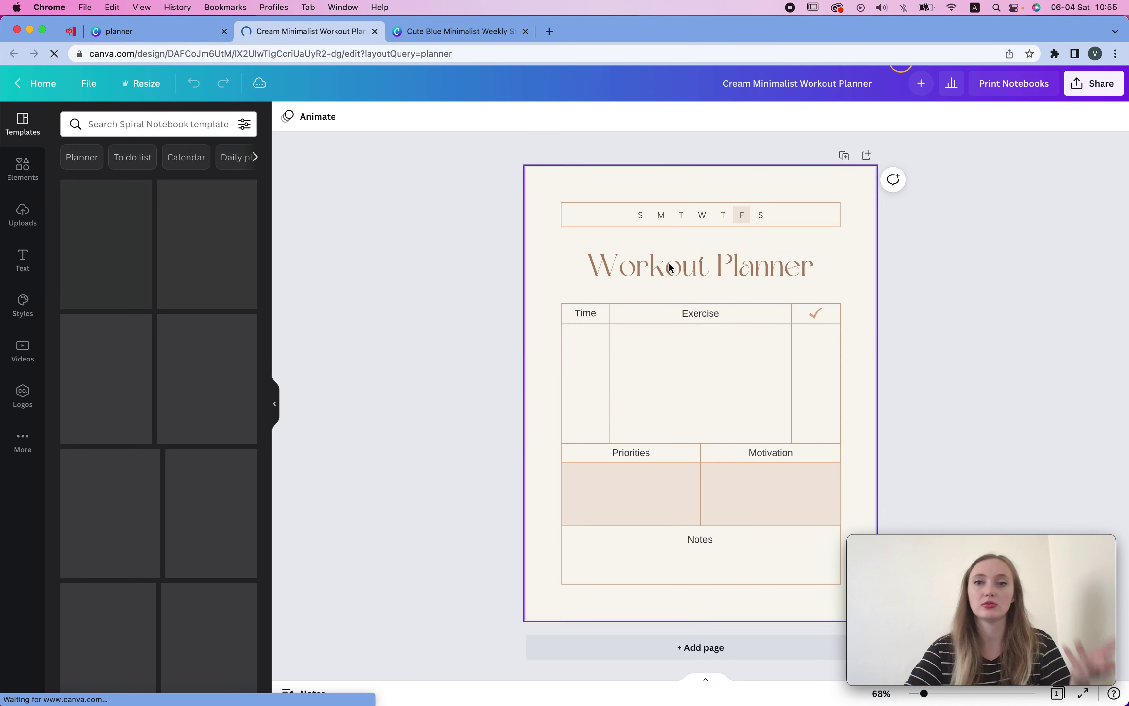
Replace the 'Workout Planner' heading with 'Friday Prompts'
{"action": "left_click", "coordinate": [670, 268]}
{"action": "left_click", "coordinate": [671, 267]}
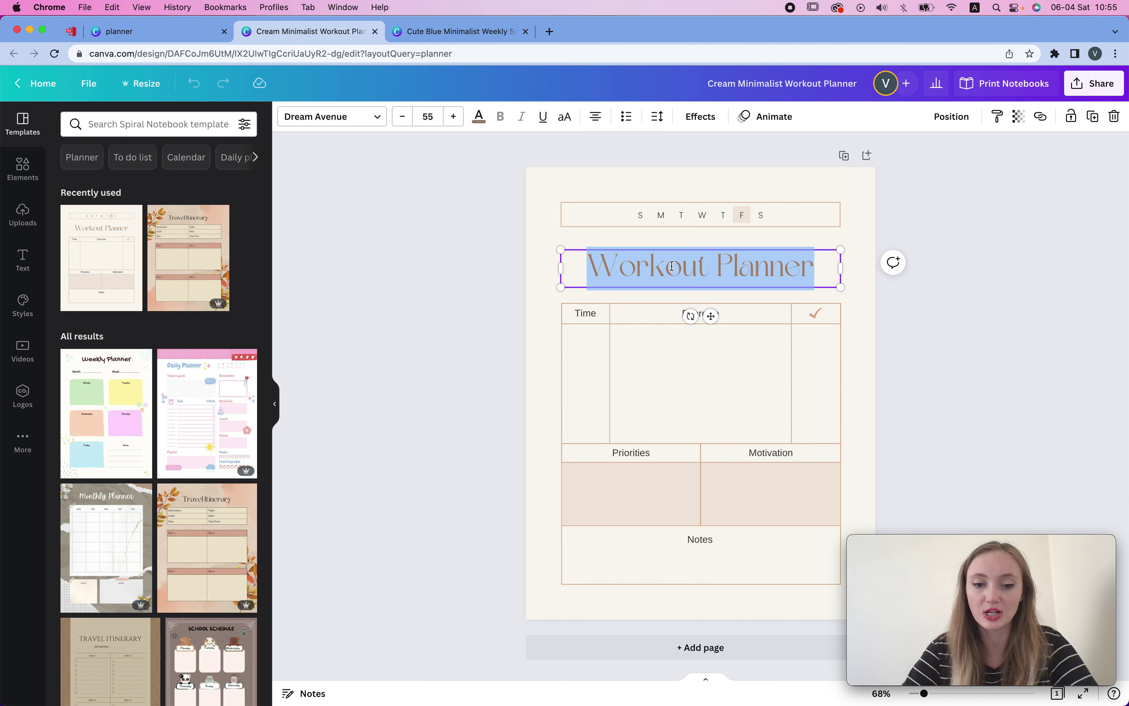
{"action": "type", "text": "Prompts"}
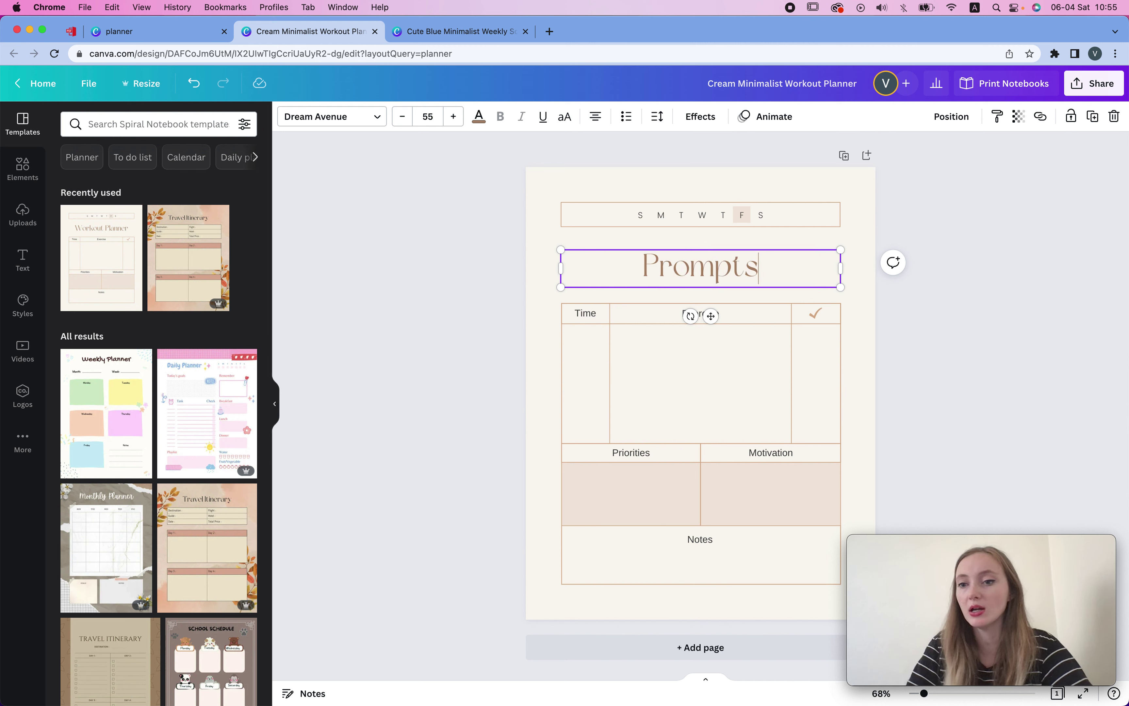
{"action": "left_click", "coordinate": [643, 267]}
{"action": "type", "text": "Sund"}
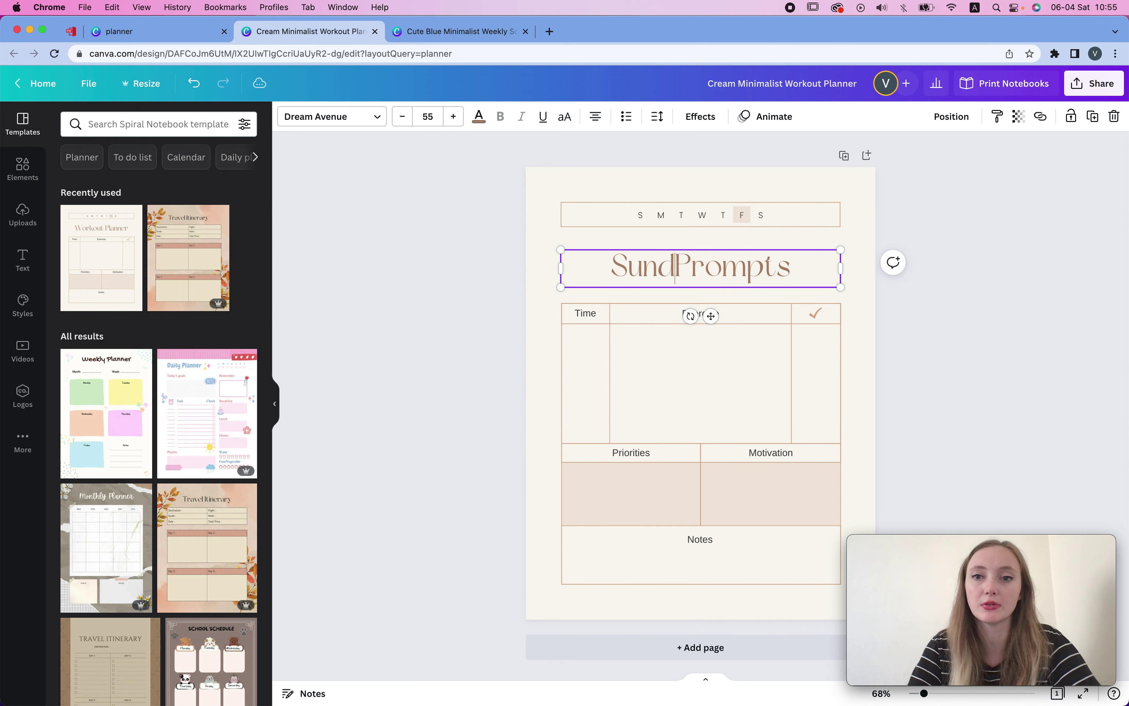
{"action": "key", "text": "shift+super+Left"}
{"action": "type", "text": "Friday"}
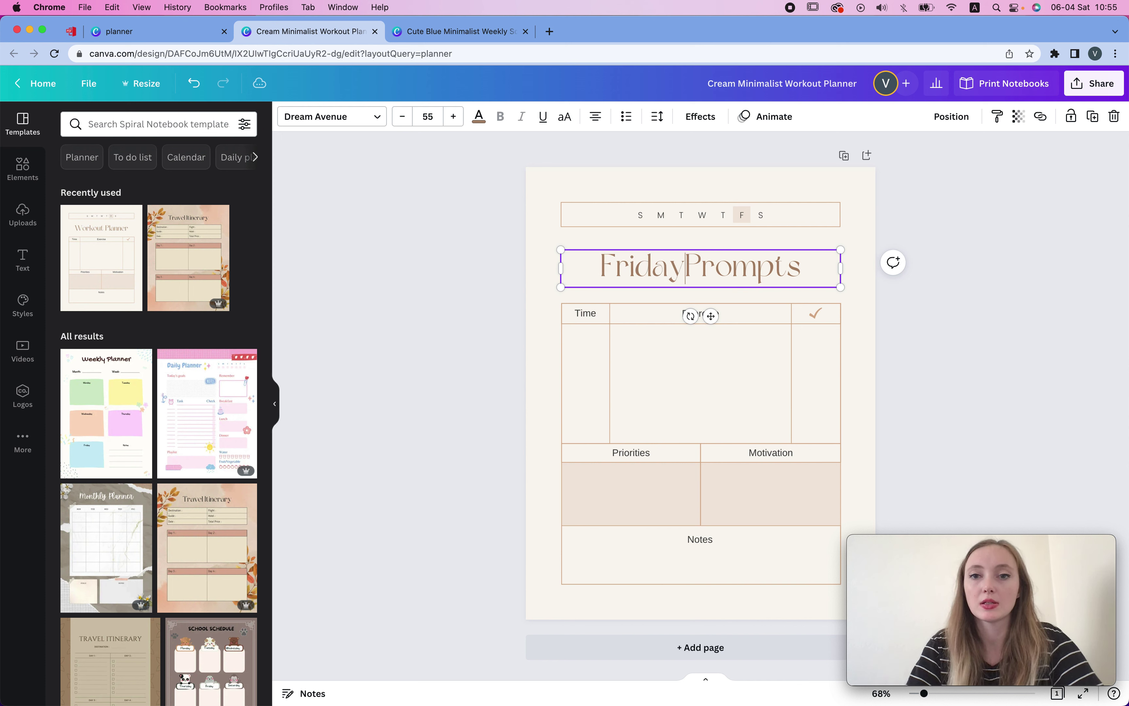
{"action": "left_click", "coordinate": [944, 232]}
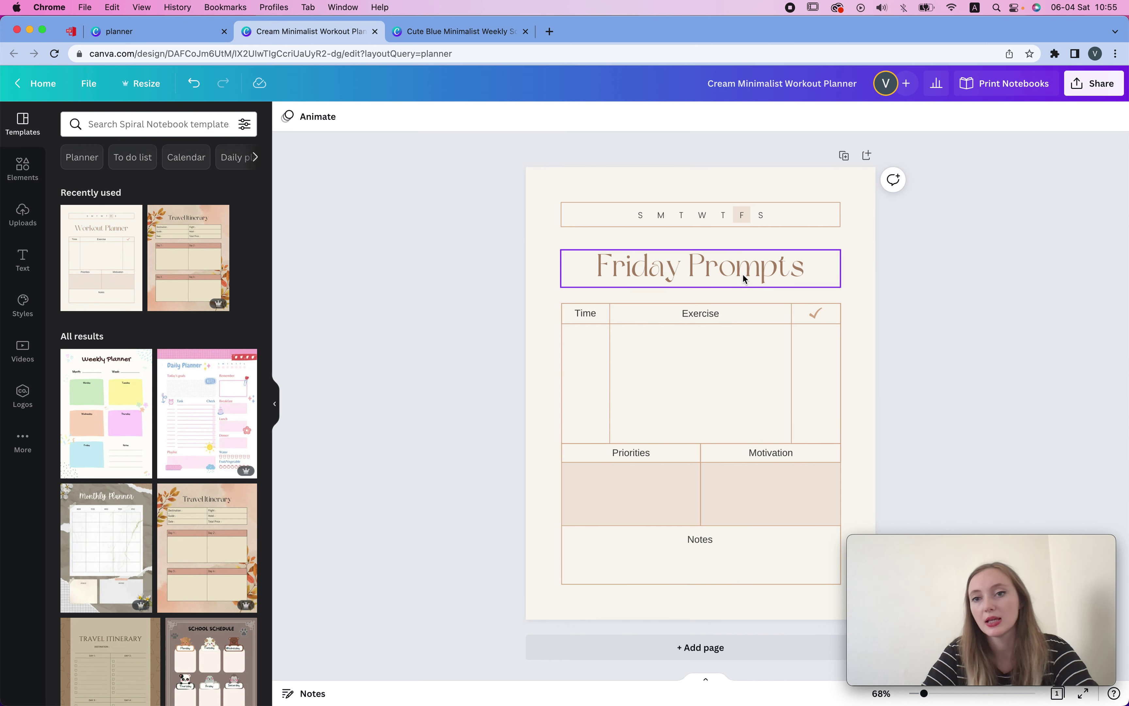
Highlight the Exercise header word, then select the whole planner page
{"action": "left_click", "coordinate": [690, 314]}
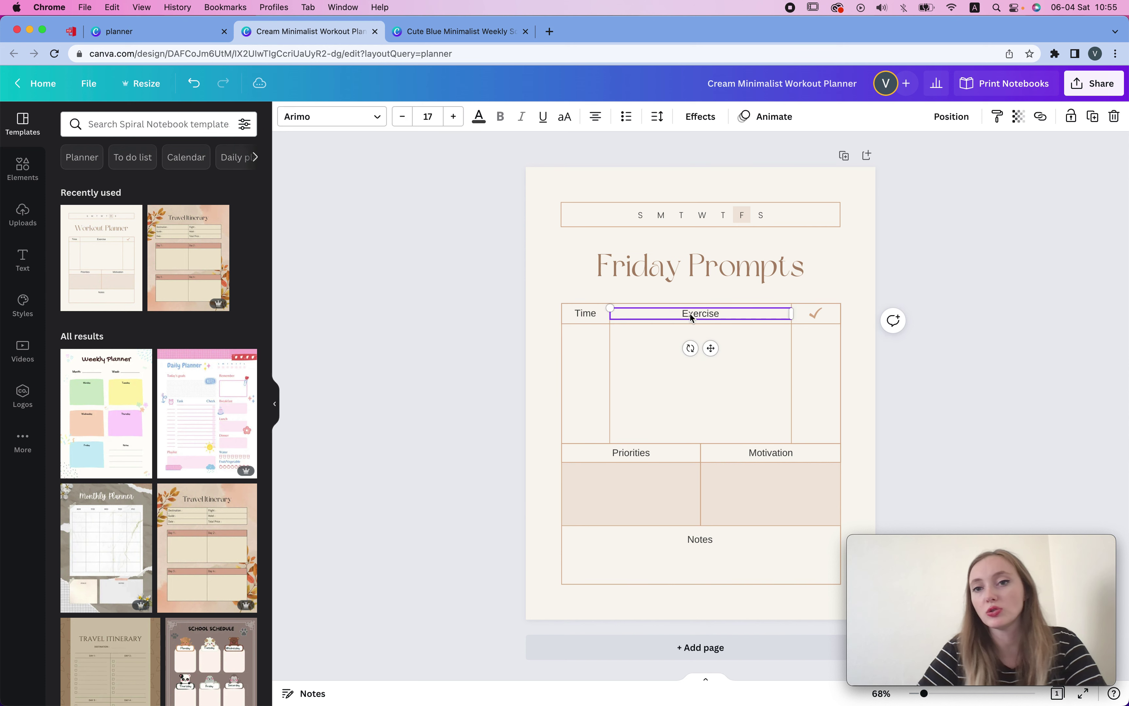
{"action": "double_click", "coordinate": [691, 313]}
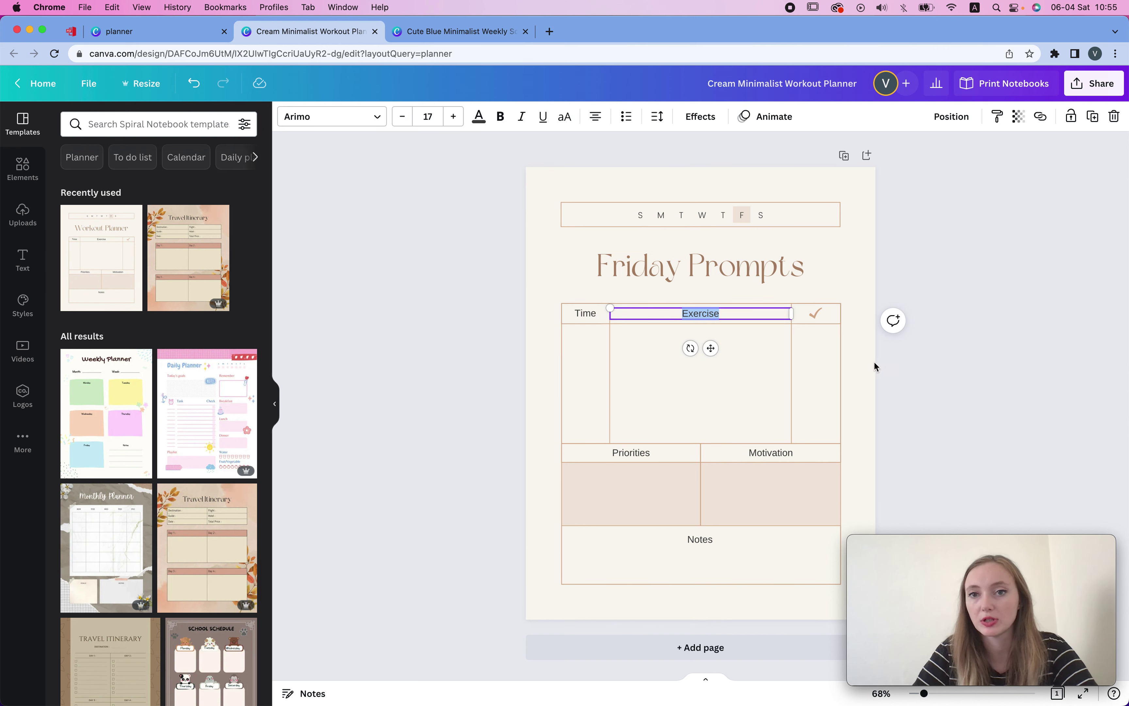
{"action": "left_click", "coordinate": [977, 264]}
{"action": "left_click", "coordinate": [601, 175]}
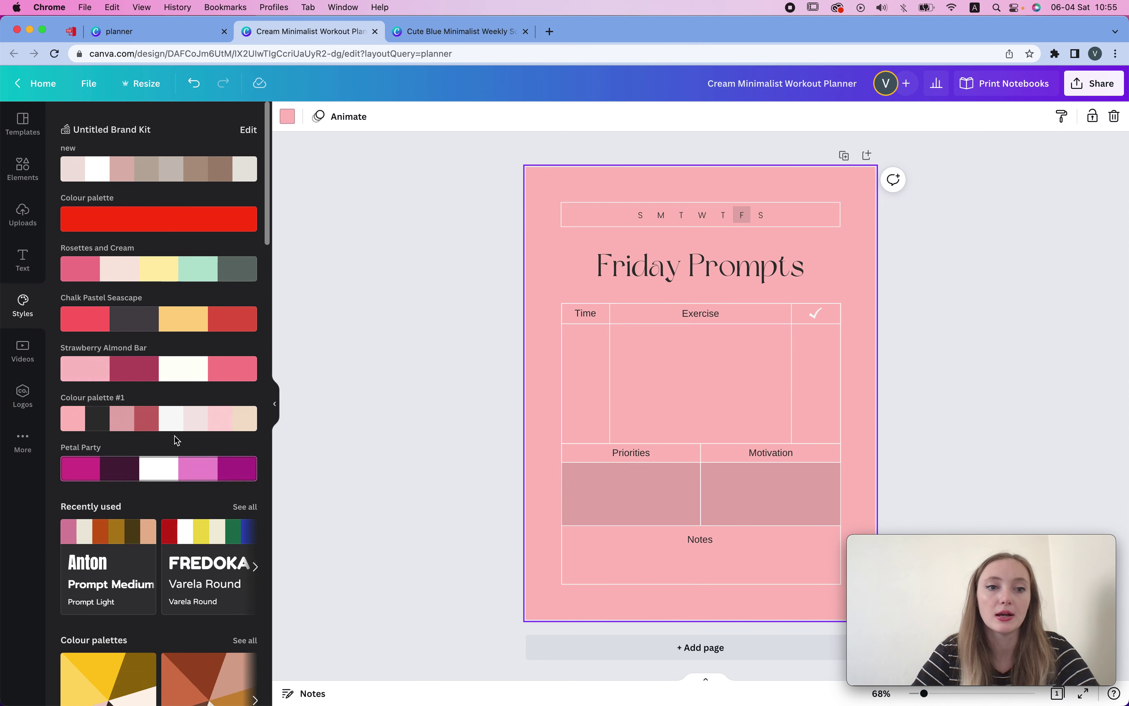
Shuffle Colour palette #1 for a soft pink page with dark red boxes, undoing the last shuffle
{"action": "left_click", "coordinate": [224, 429]}
{"action": "left_click", "coordinate": [196, 421]}
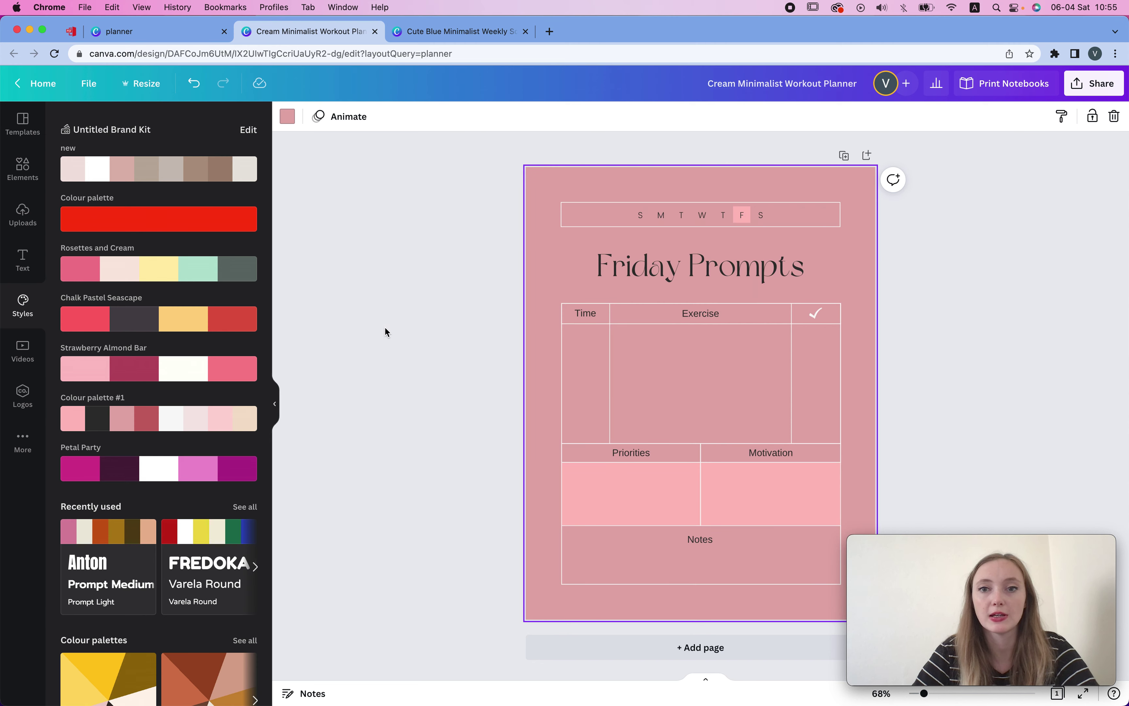
{"action": "left_click", "coordinate": [225, 426]}
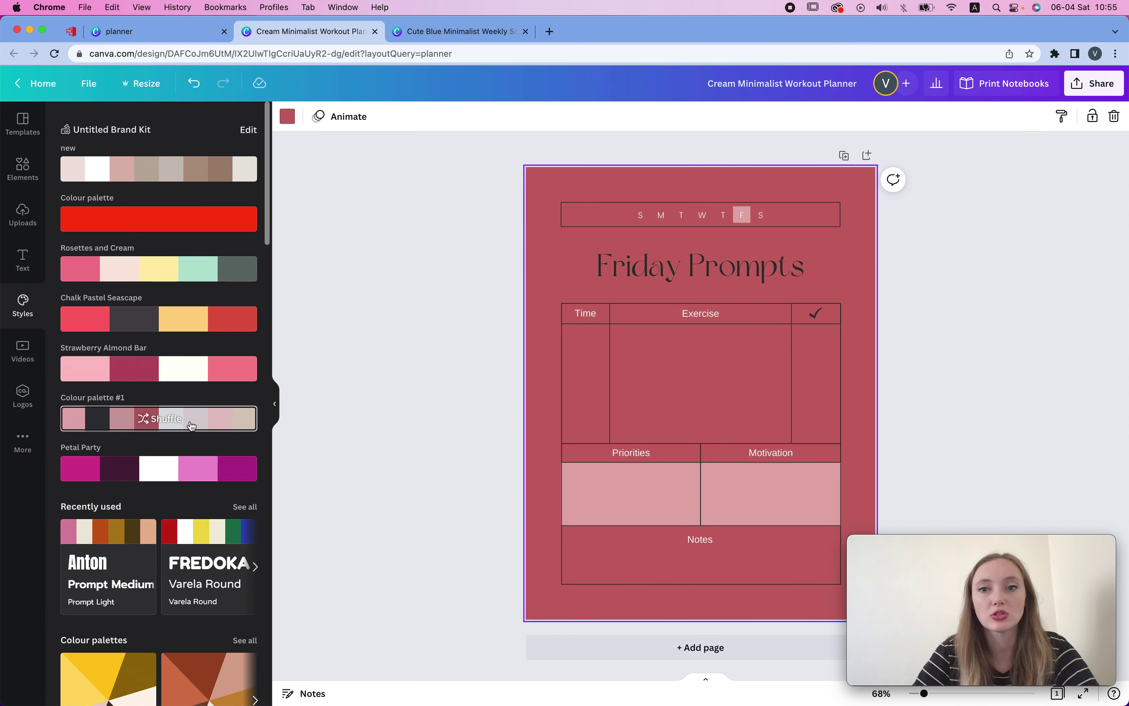
{"action": "left_click", "coordinate": [191, 426]}
{"action": "left_click", "coordinate": [191, 423]}
{"action": "left_click", "coordinate": [191, 423]}
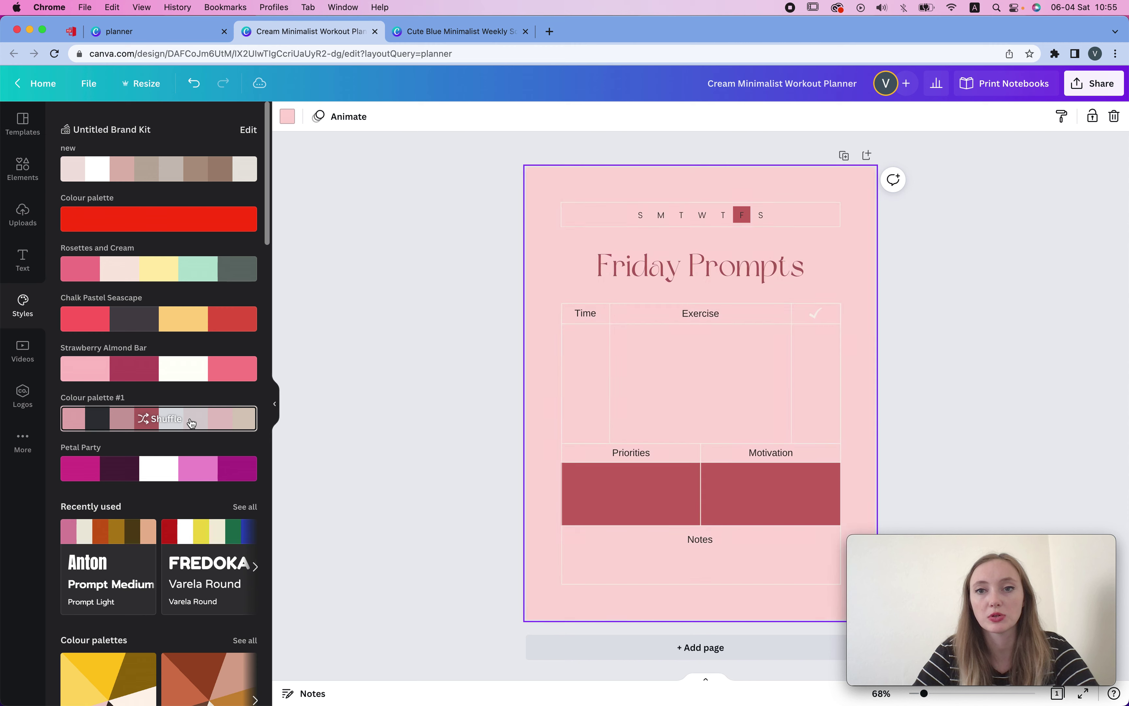
{"action": "left_click", "coordinate": [194, 83]}
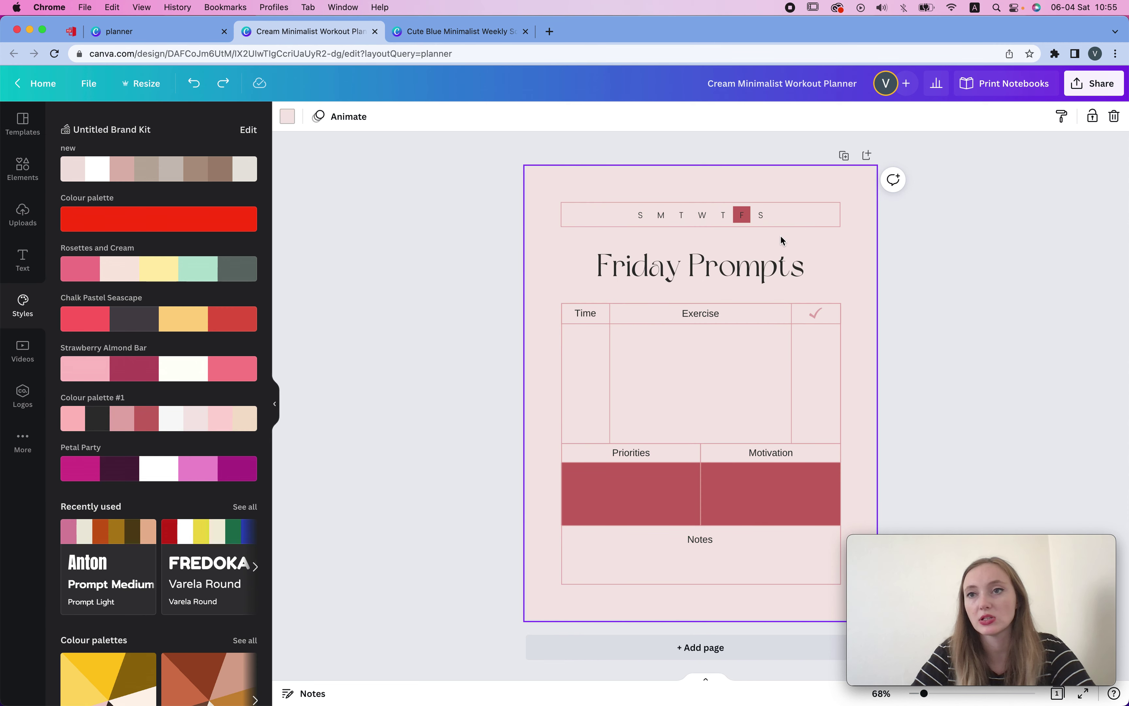
Download the design as a PDF Standard file and go back to PDFescape
{"action": "left_click", "coordinate": [1094, 89]}
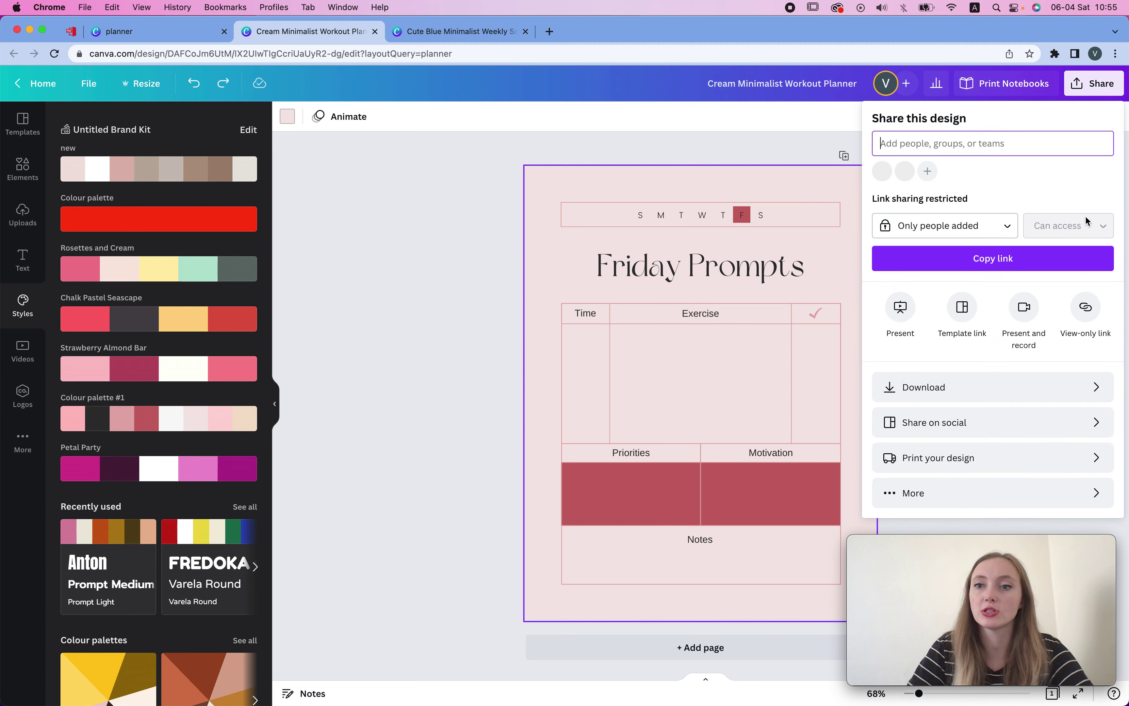
{"action": "left_click", "coordinate": [1028, 375]}
{"action": "left_click", "coordinate": [1018, 169]}
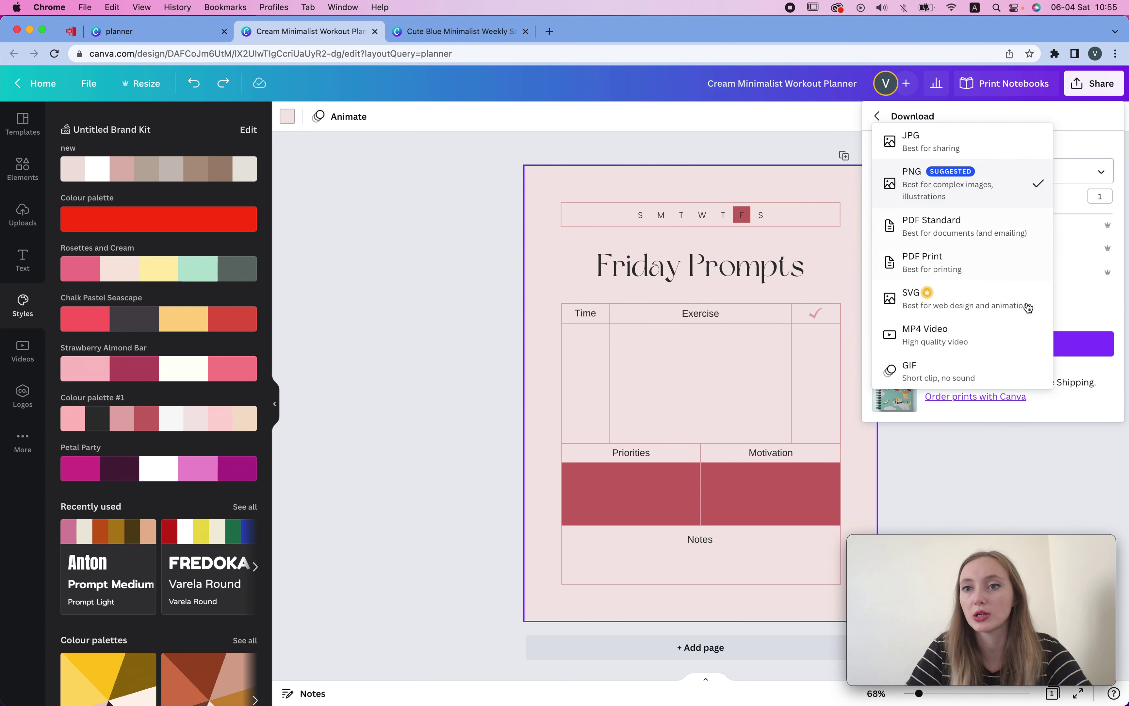
{"action": "left_click", "coordinate": [1017, 226]}
{"action": "left_click", "coordinate": [1045, 252]}
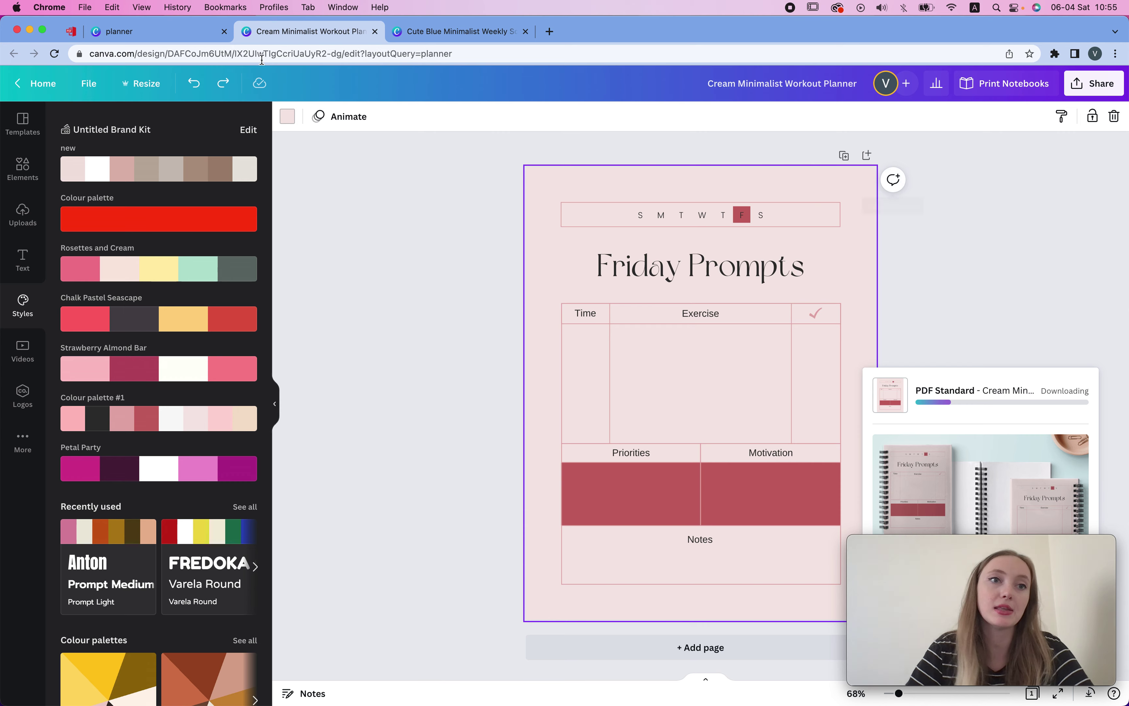
{"action": "left_click", "coordinate": [75, 32]}
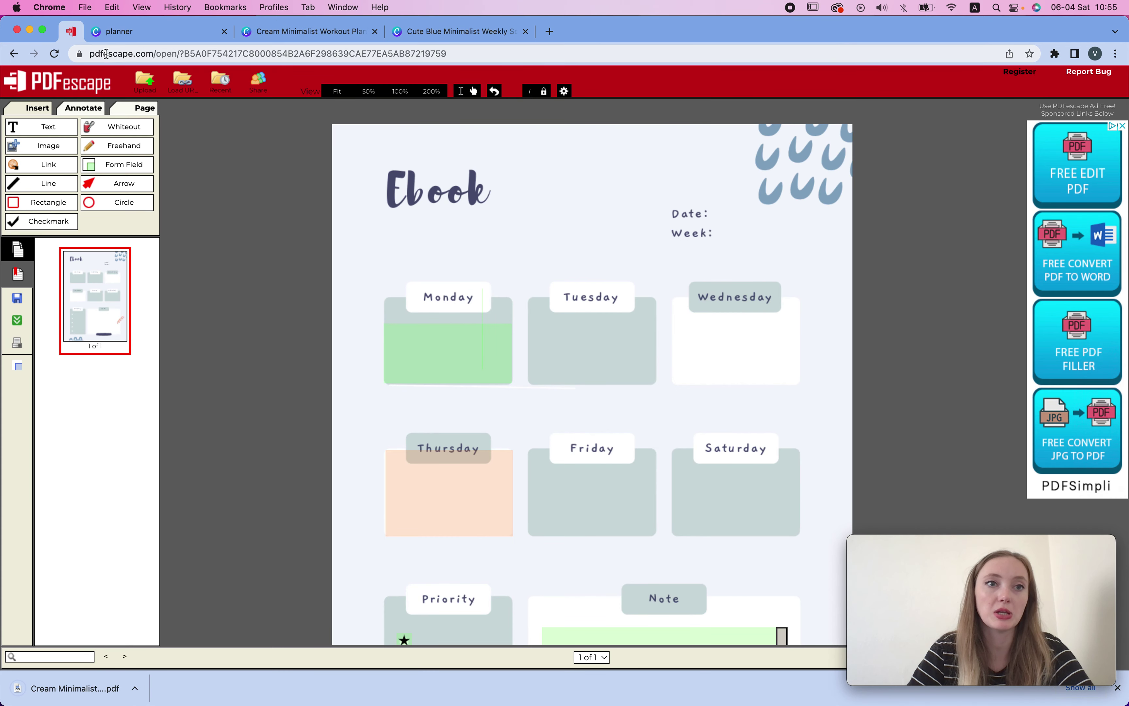
Upload the downloaded Friday Prompts PDF into PDFescape's free online editor
{"action": "left_click", "coordinate": [48, 86]}
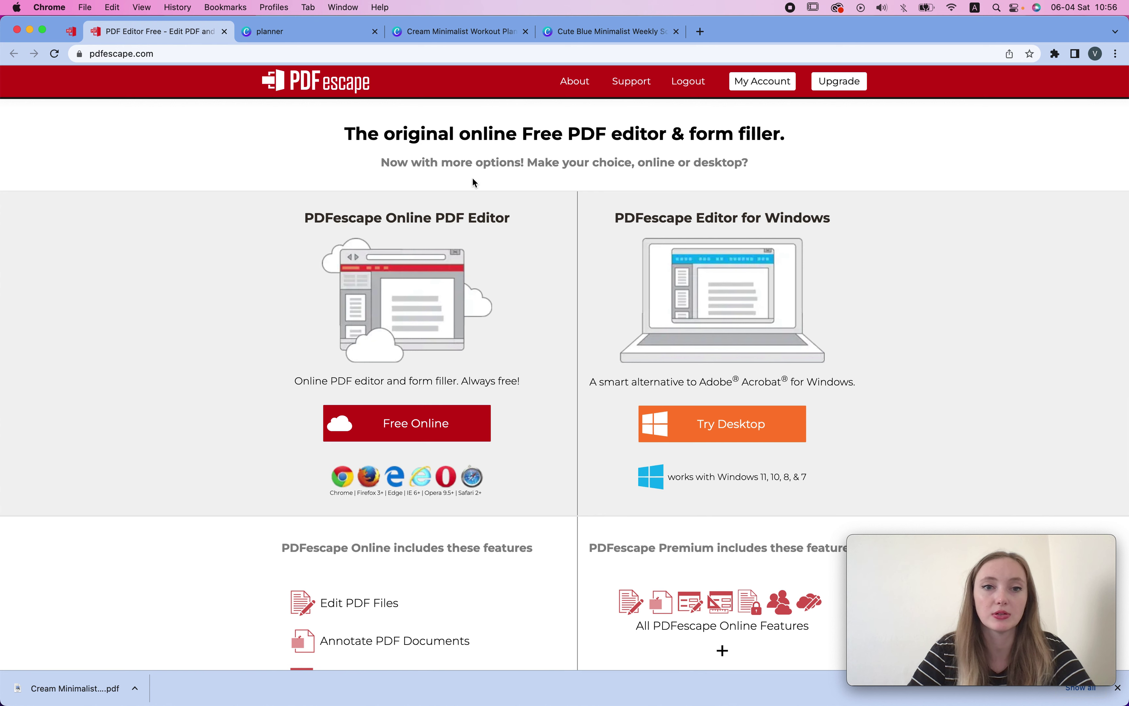
{"action": "left_click", "coordinate": [441, 422]}
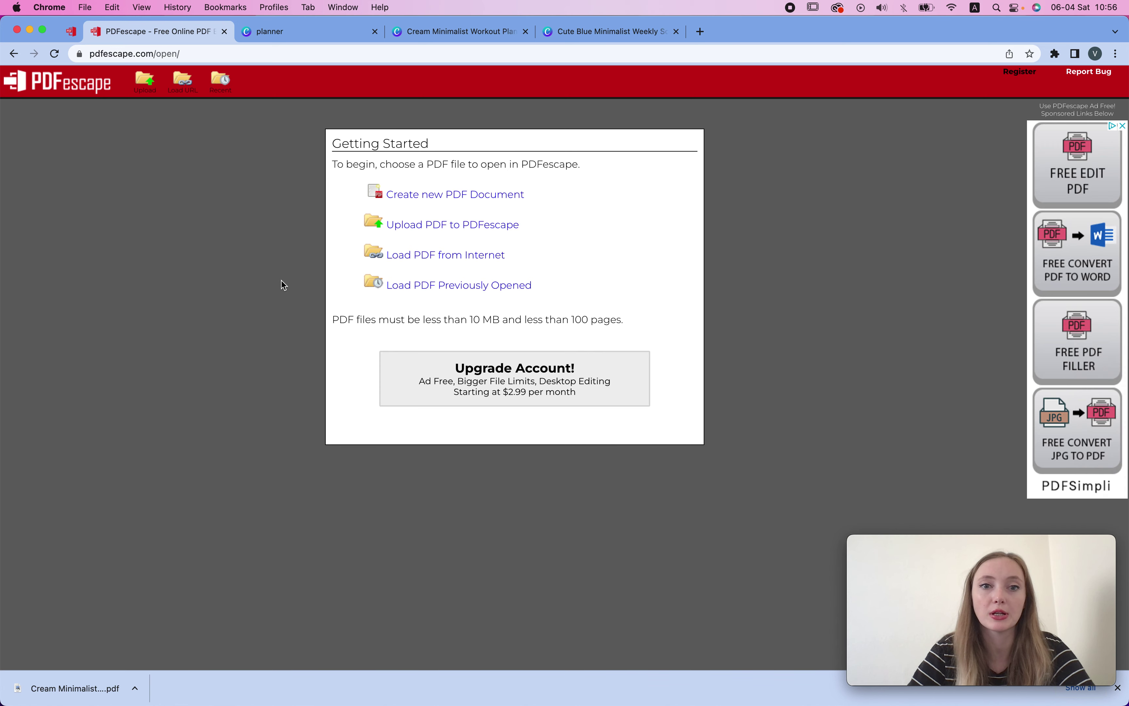
{"action": "left_click", "coordinate": [430, 226]}
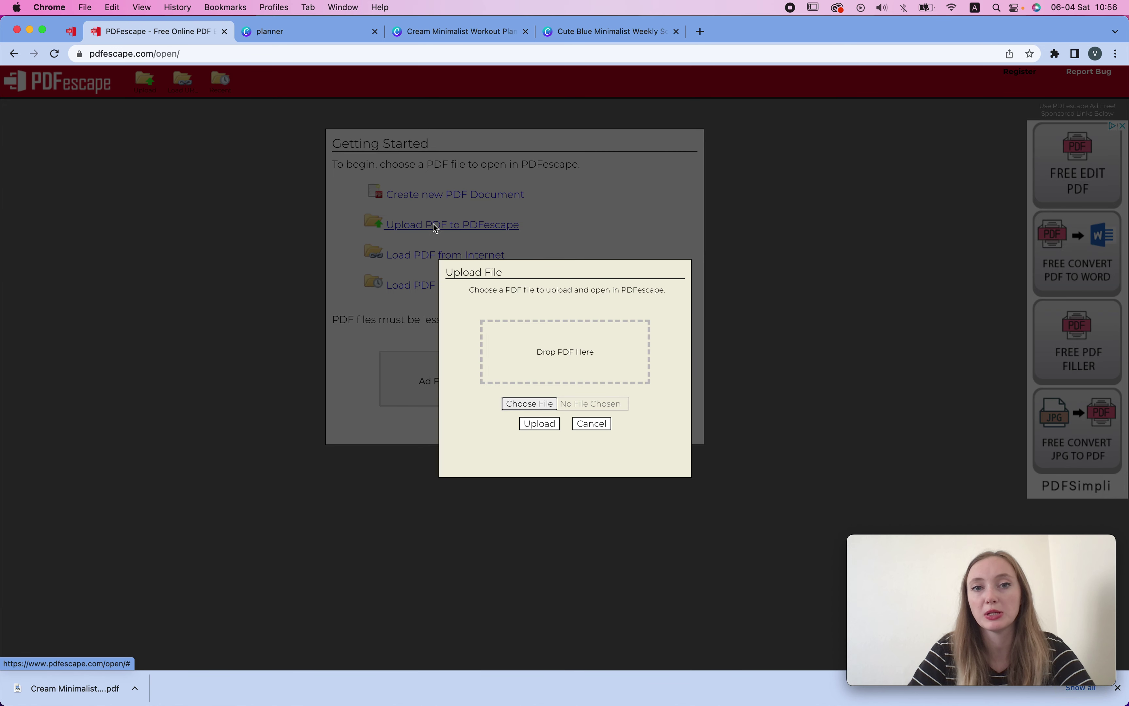
{"action": "left_click_drag", "start_coordinate": [89, 677], "coordinate": [571, 333]}
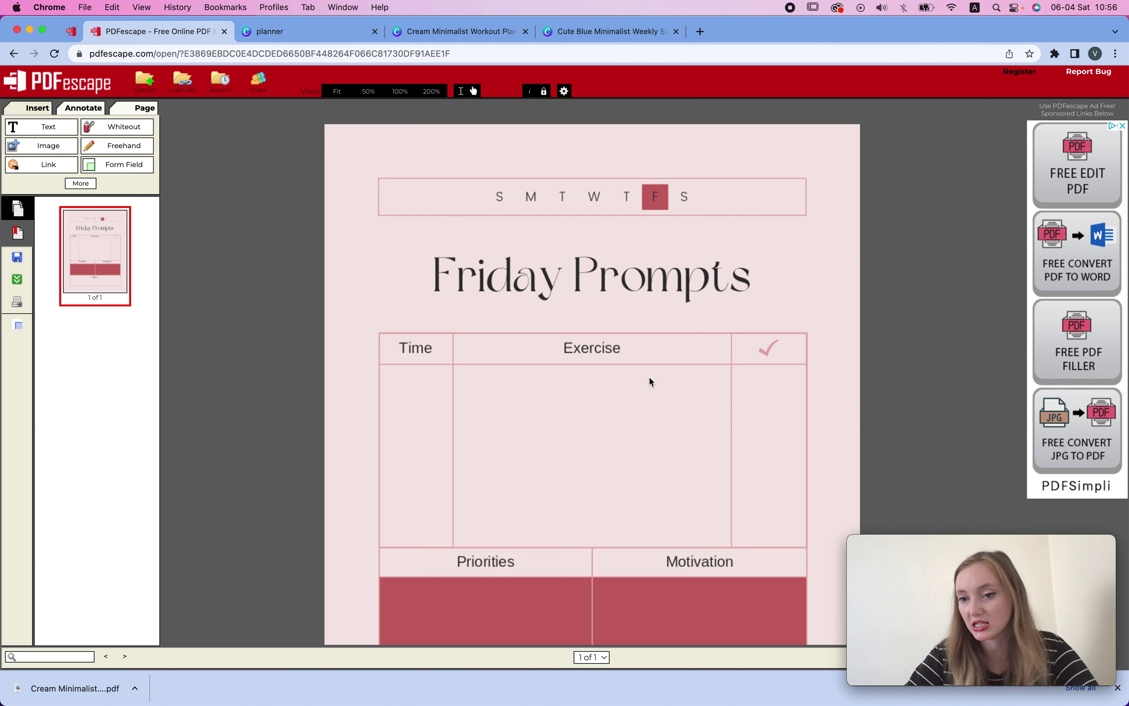
Add a single-line text form field in the first cell under Time
{"action": "left_click", "coordinate": [111, 168]}
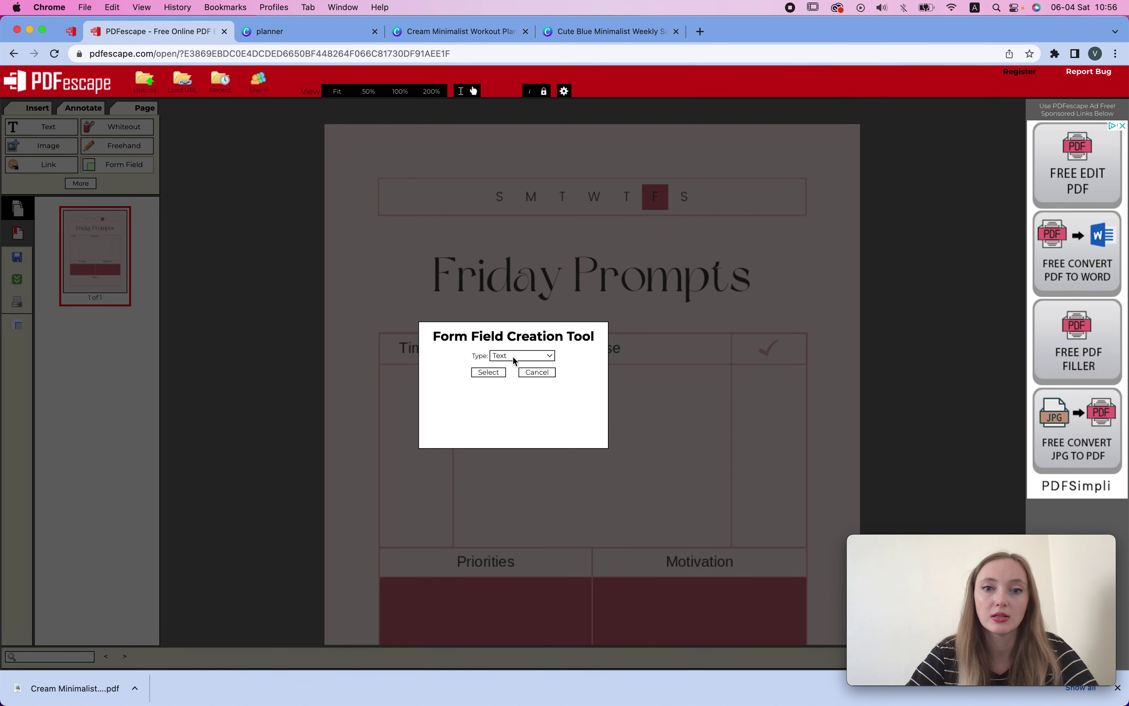
{"action": "left_click", "coordinate": [489, 372]}
{"action": "left_click_drag", "start_coordinate": [383, 382], "coordinate": [450, 407]}
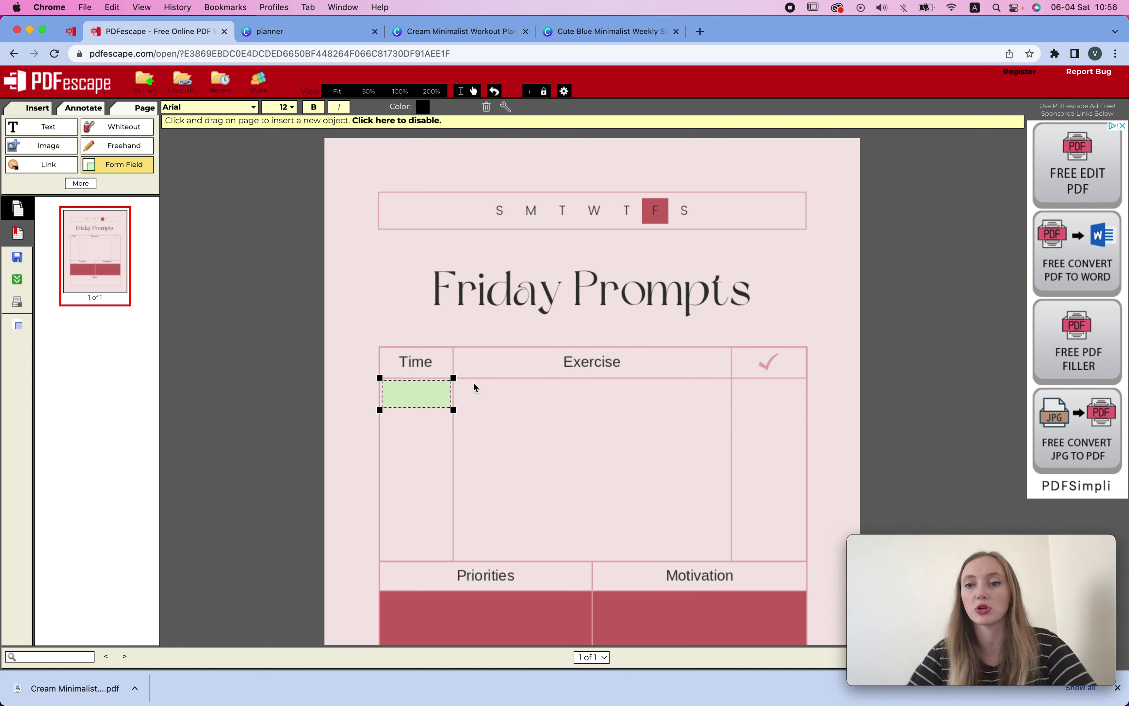
Add a large Text Paragraph field covering the Exercise column
{"action": "left_click", "coordinate": [128, 169]}
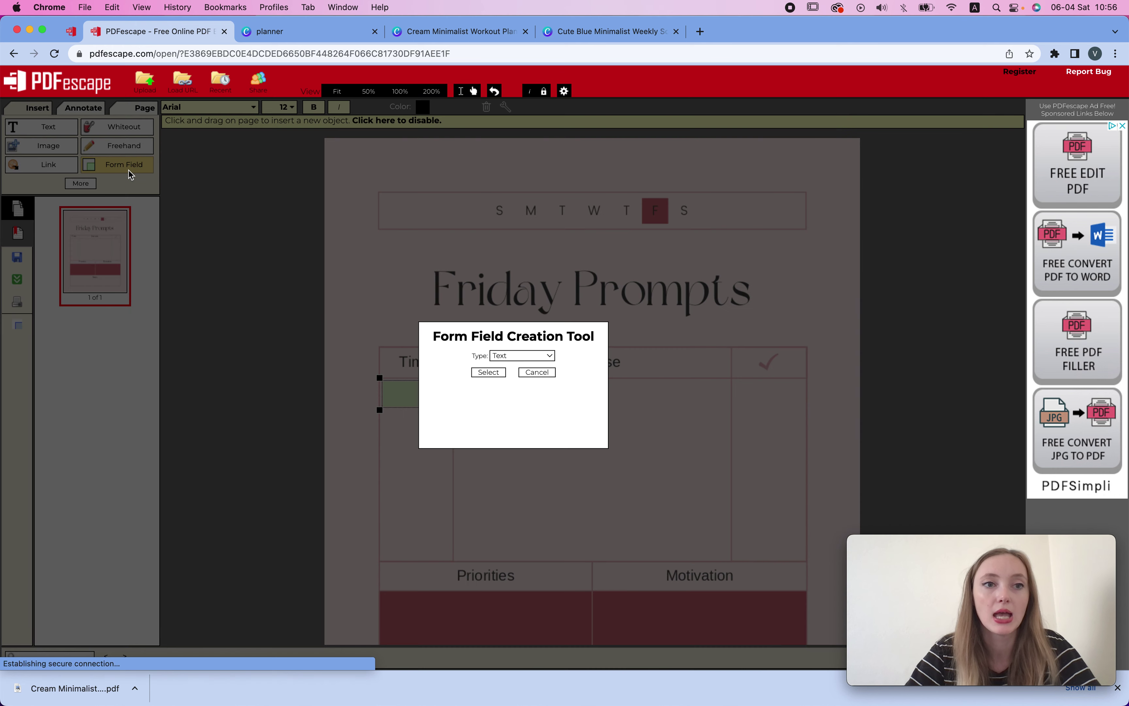
{"action": "left_click", "coordinate": [527, 363]}
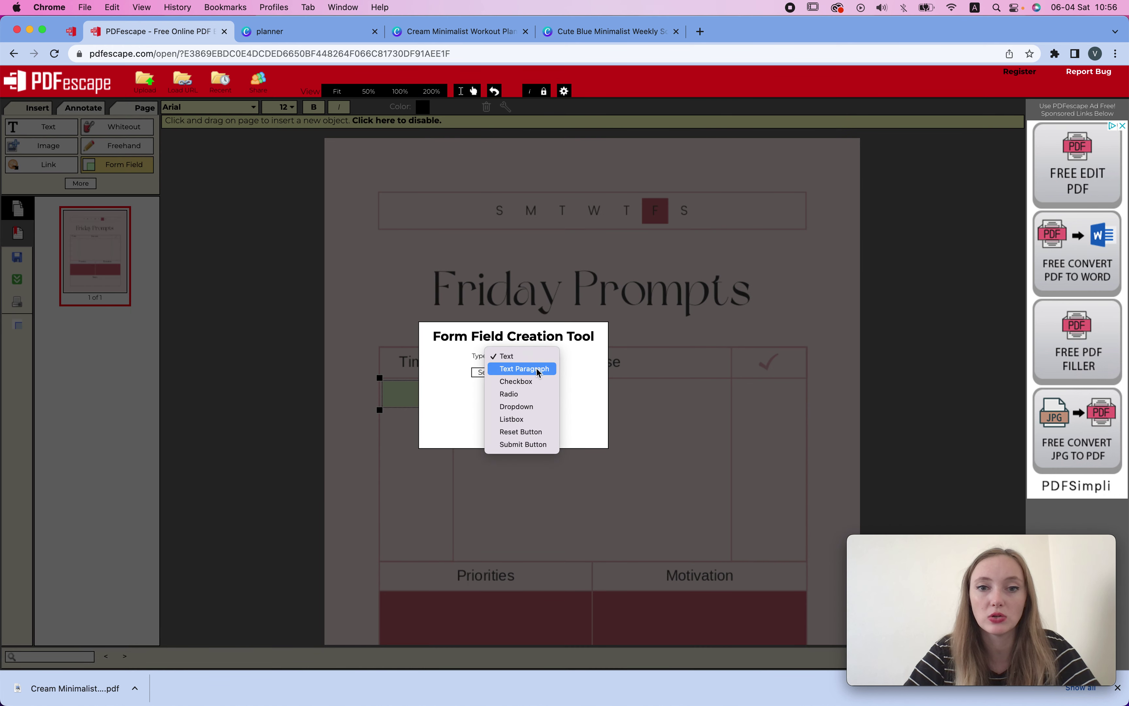
{"action": "left_click", "coordinate": [537, 369]}
{"action": "left_click", "coordinate": [488, 372]}
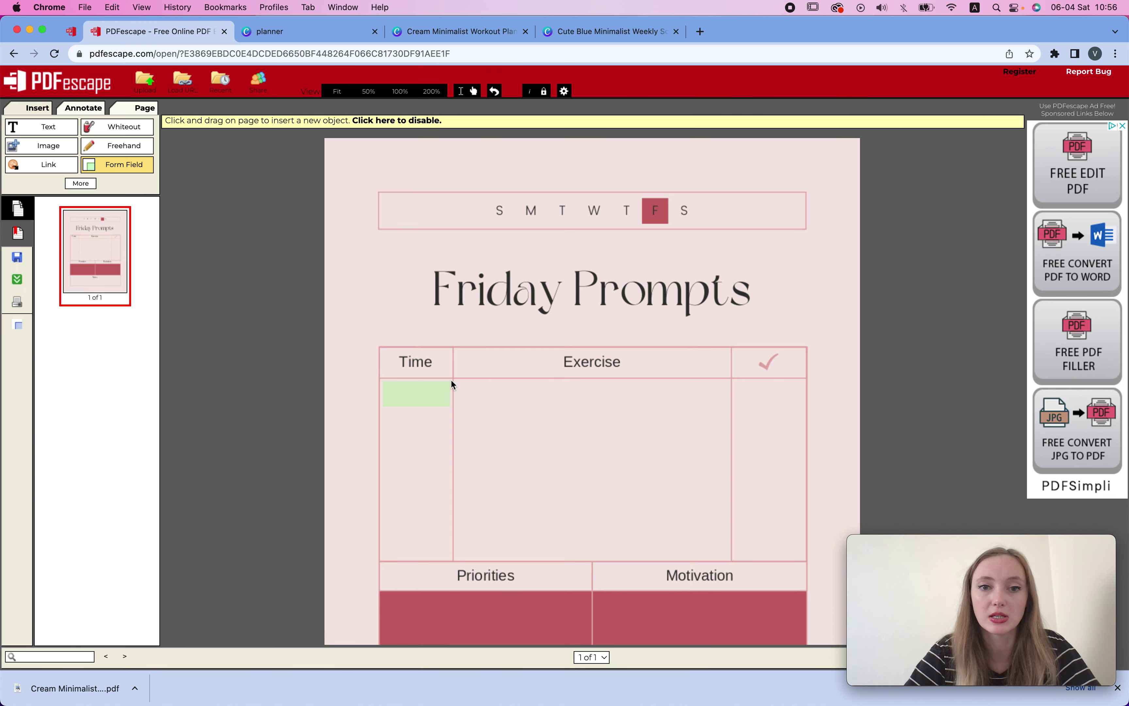
{"action": "left_click_drag", "start_coordinate": [456, 381], "coordinate": [730, 558]}
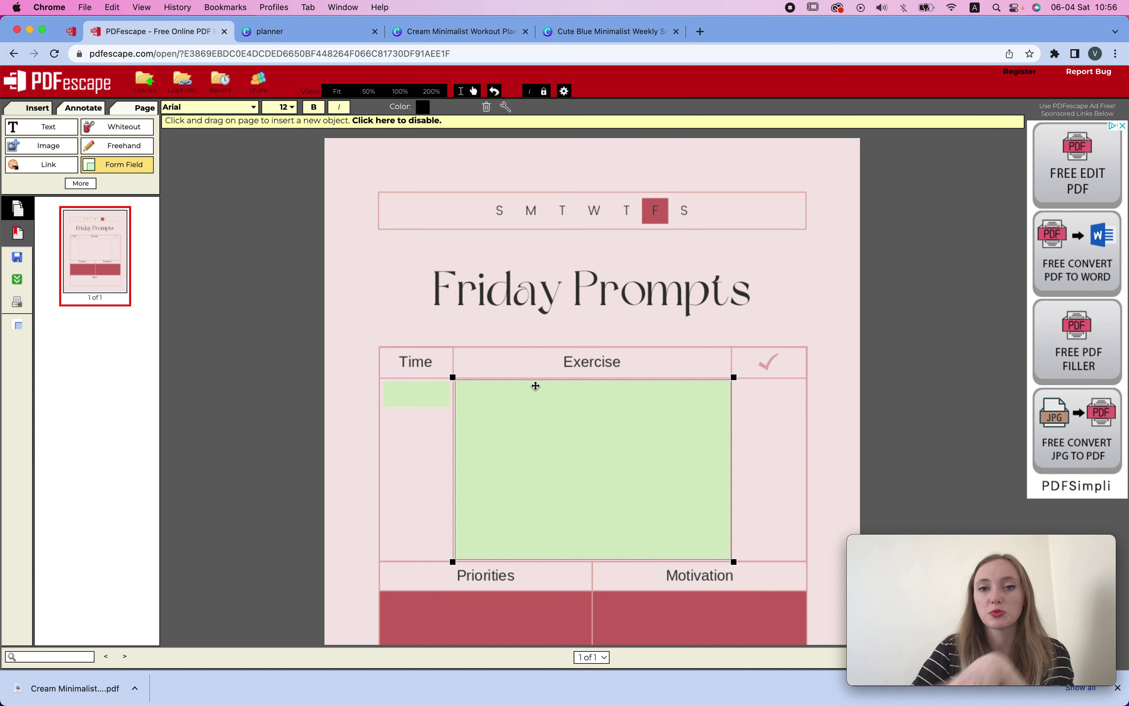
Save and download the PDF, open it in Chrome, and test the Exercise and Time fields
{"action": "left_click", "coordinate": [17, 284]}
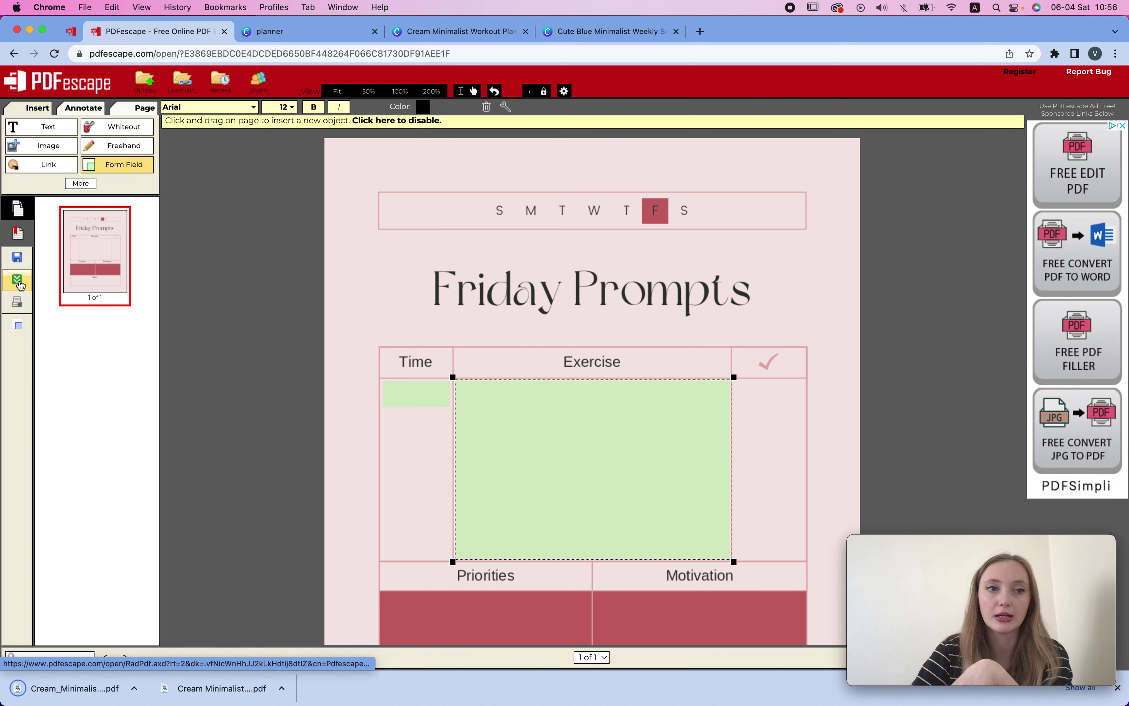
{"action": "left_click", "coordinate": [14, 687]}
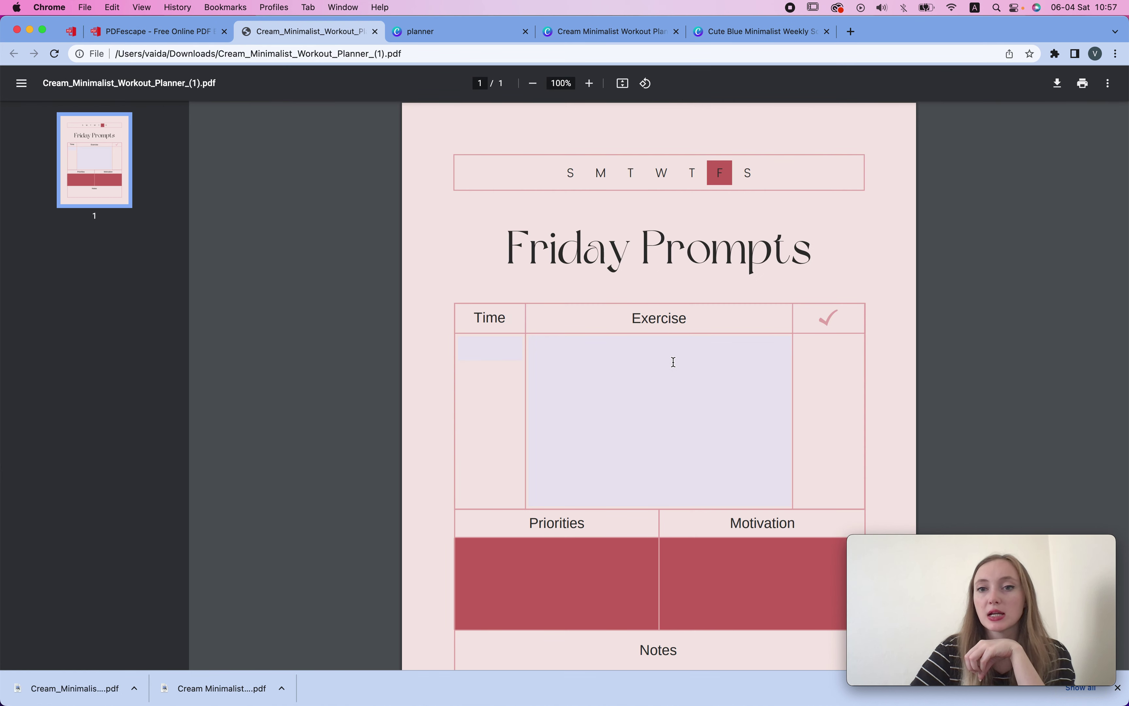
{"action": "left_click", "coordinate": [696, 356]}
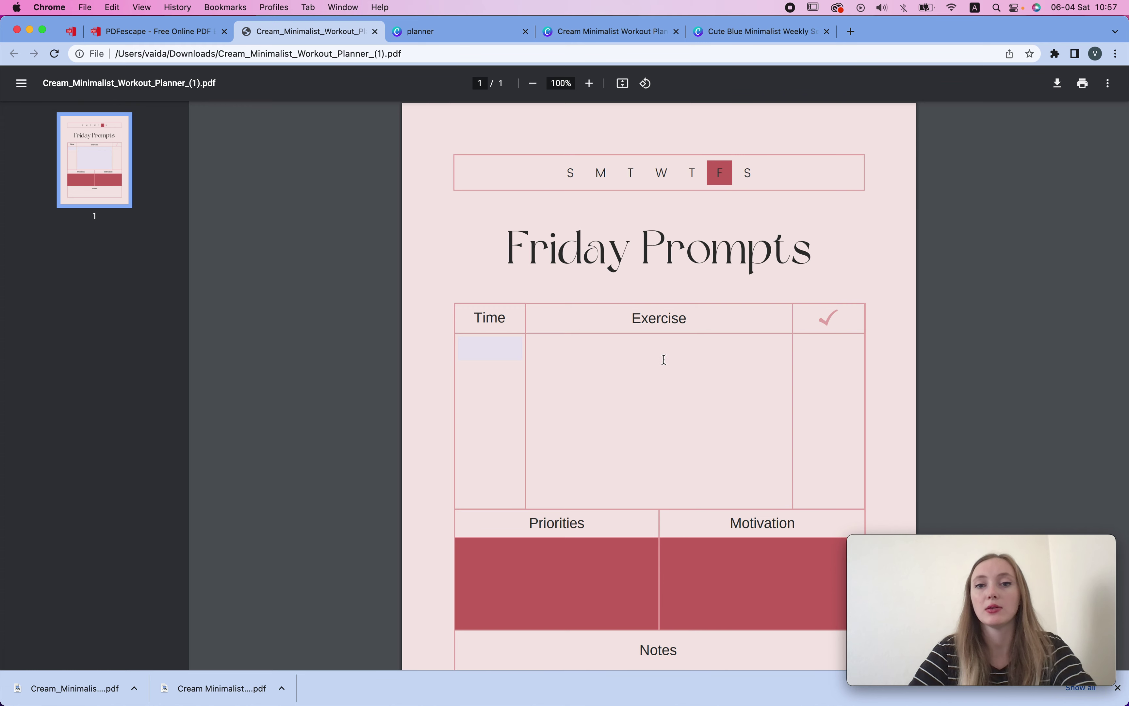
{"action": "left_click", "coordinate": [480, 346]}
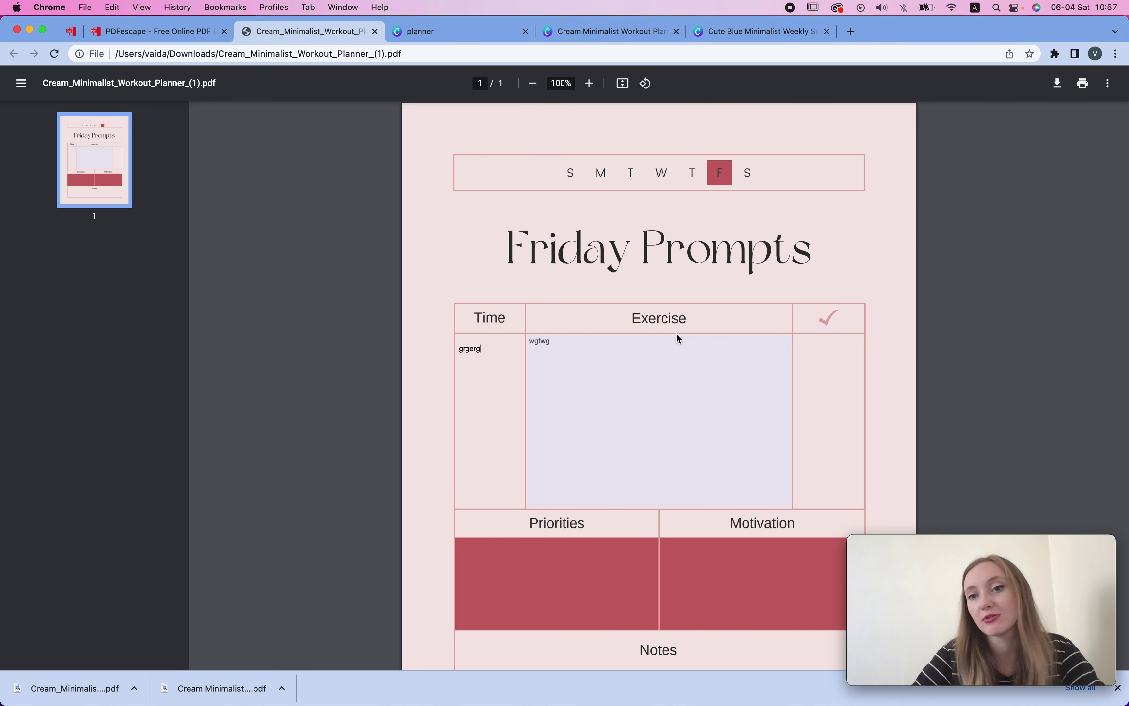
{"action": "left_click", "coordinate": [185, 36]}
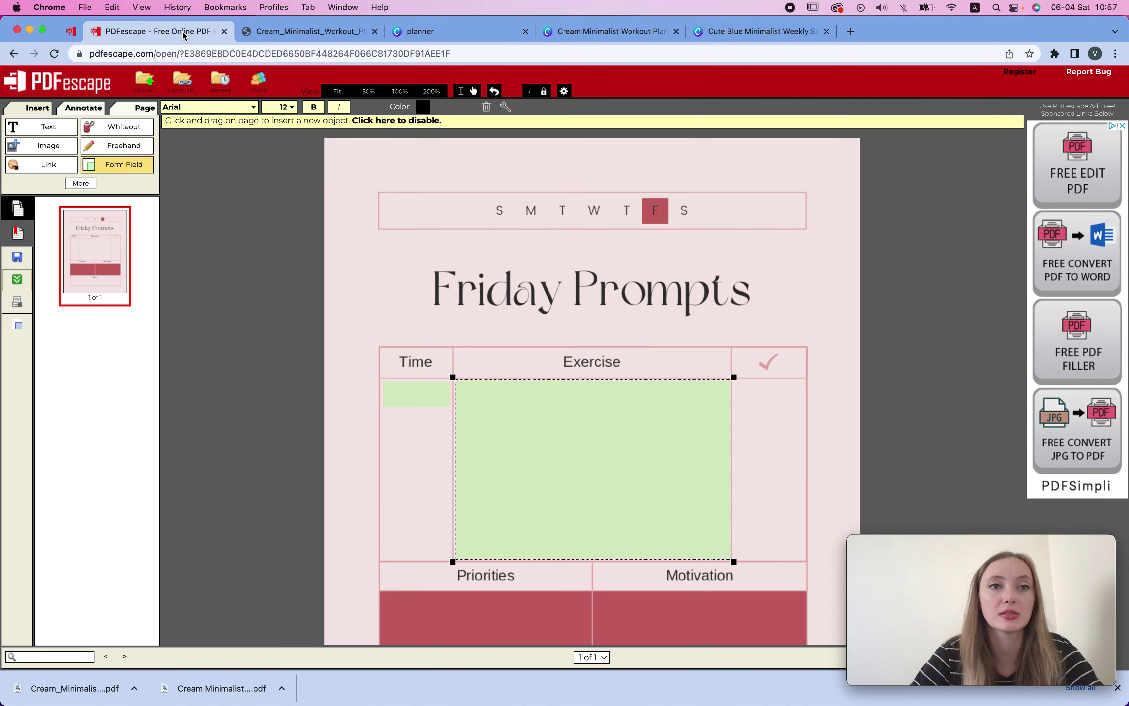
{"action": "left_click", "coordinate": [429, 400]}
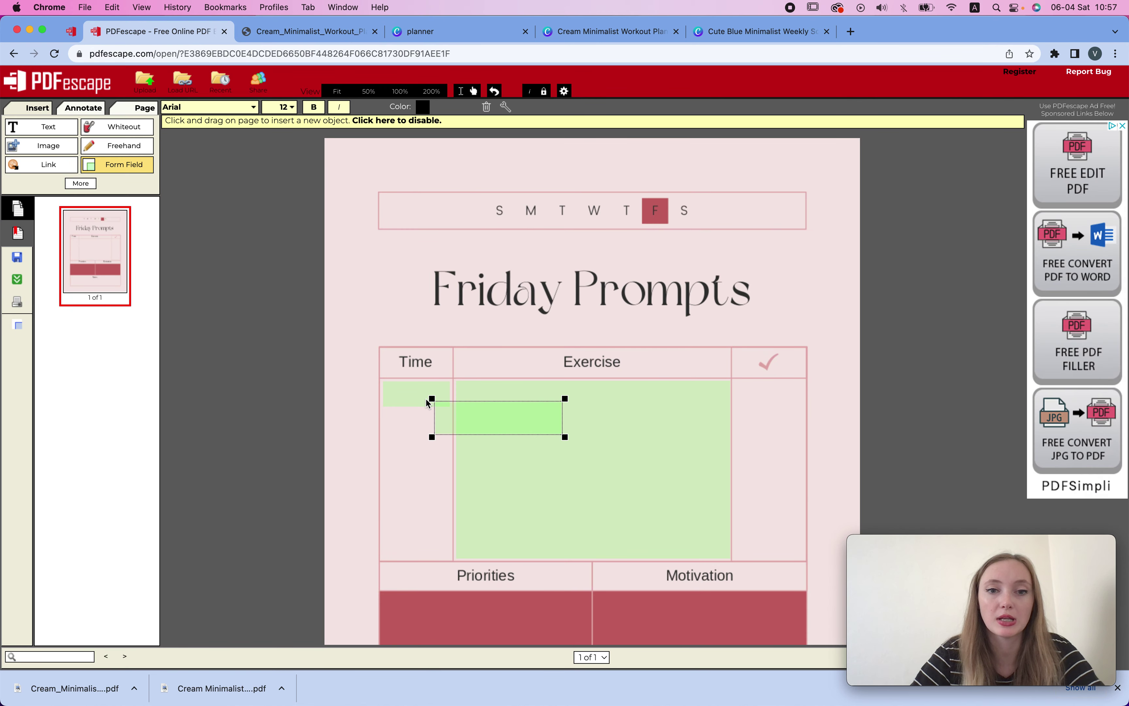
{"action": "key", "text": "super+z"}
{"action": "left_click", "coordinate": [412, 393]}
{"action": "key", "text": "super+z"}
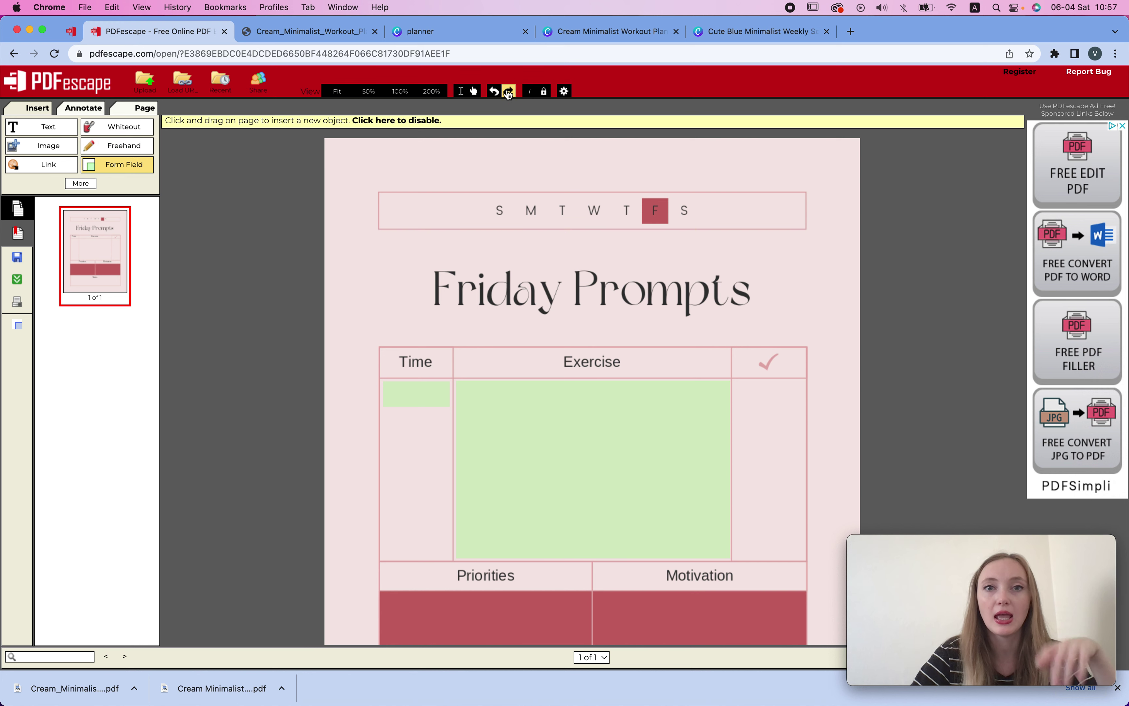
{"action": "left_click", "coordinate": [474, 91]}
{"action": "left_click", "coordinate": [796, 394]}
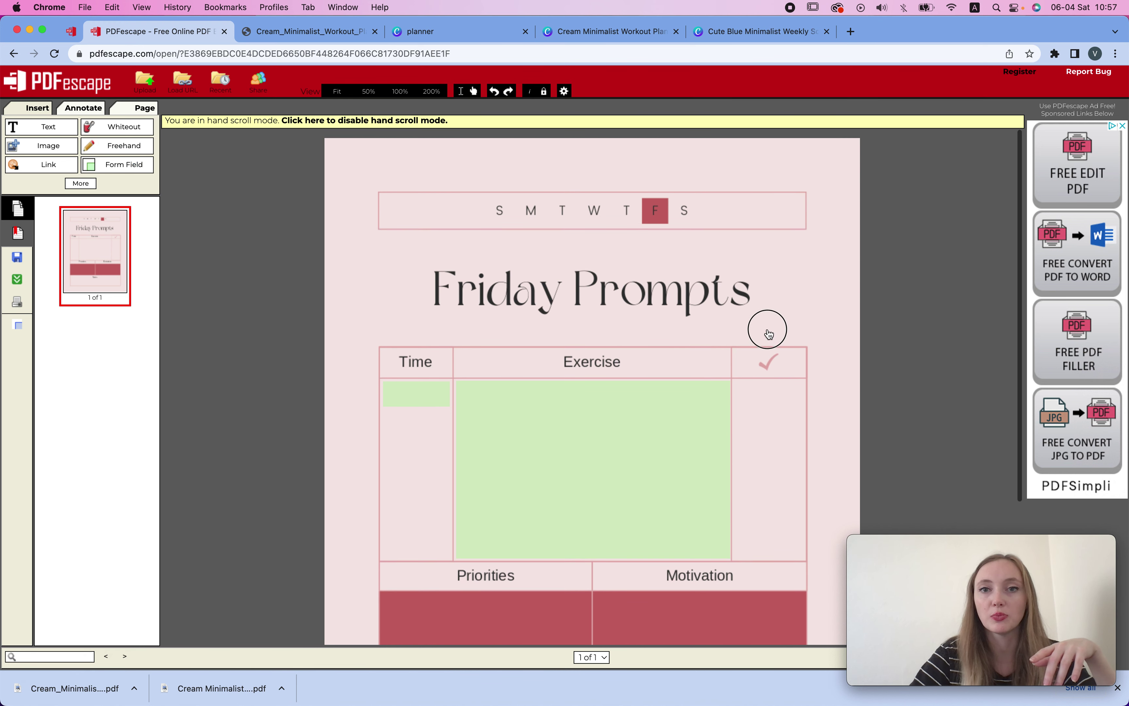
{"action": "left_click_drag", "start_coordinate": [471, 545], "coordinate": [531, 487]}
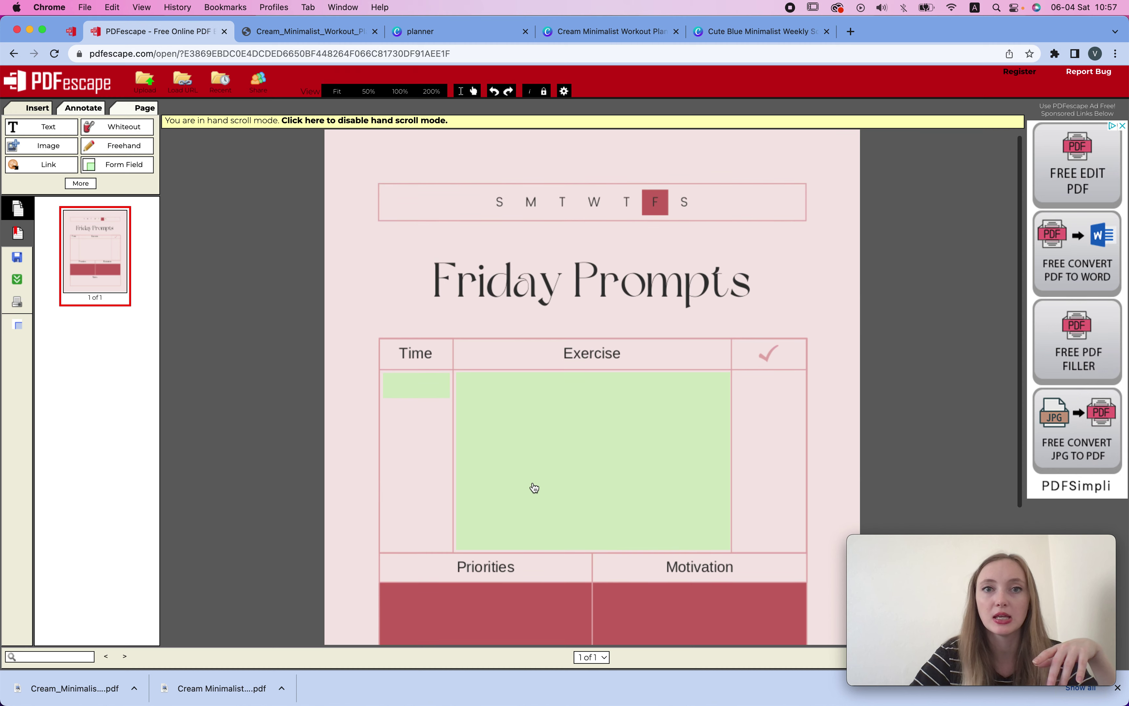
{"action": "left_click", "coordinate": [460, 91]}
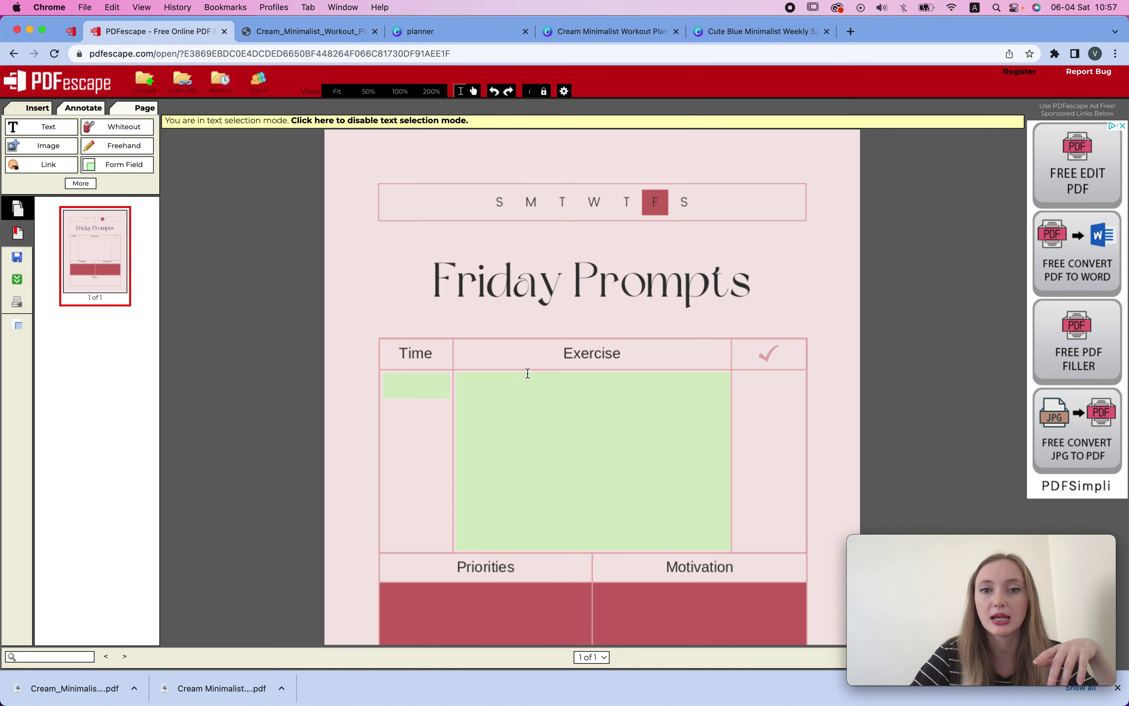
{"action": "left_click_drag", "start_coordinate": [469, 278], "coordinate": [660, 378]}
{"action": "double_click", "coordinate": [638, 278]}
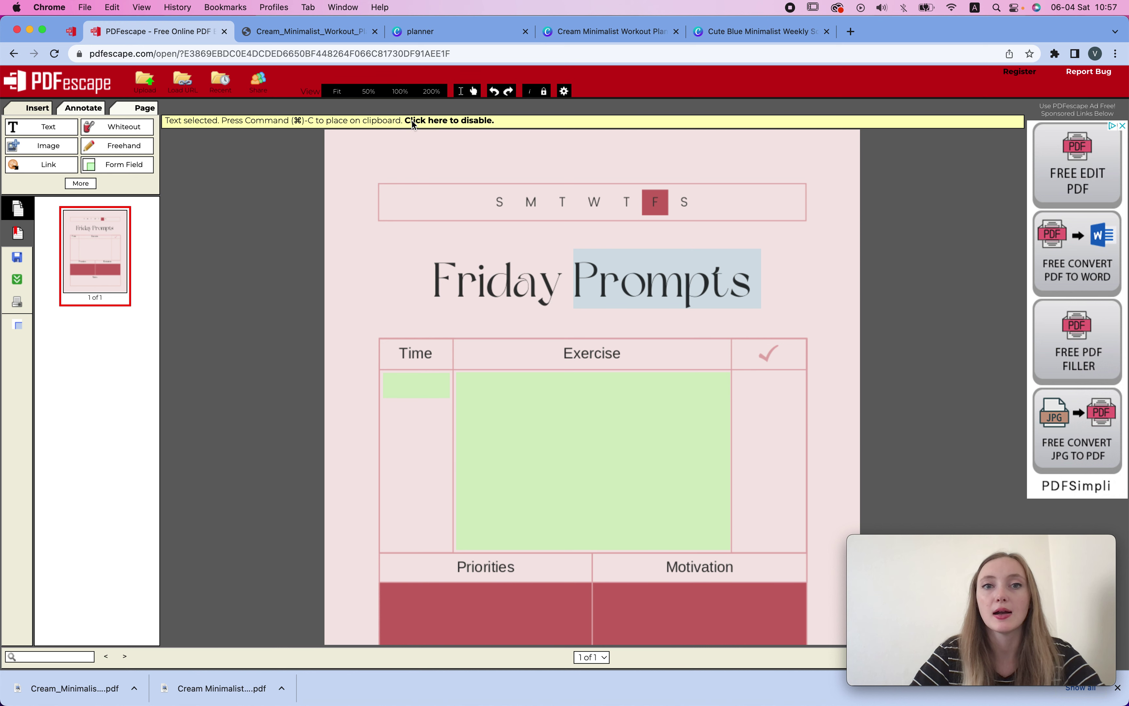
Shrink the Time form field to a single-line height that fits its cell
{"action": "left_click", "coordinate": [436, 122]}
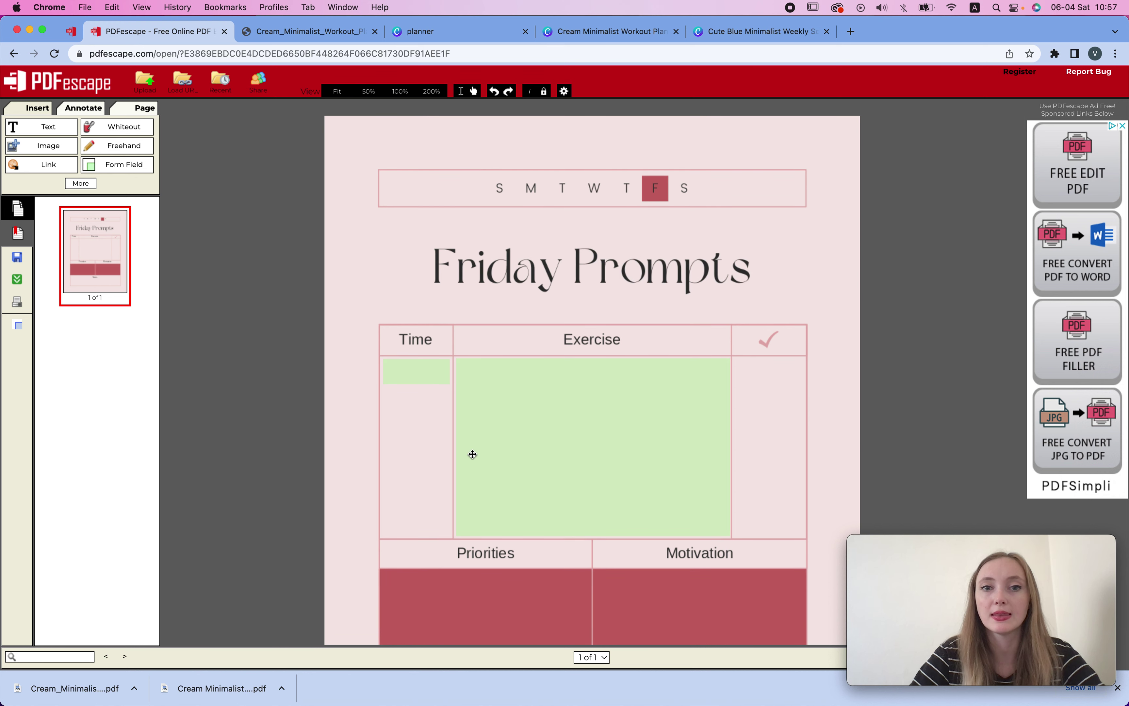
{"action": "left_click", "coordinate": [420, 374]}
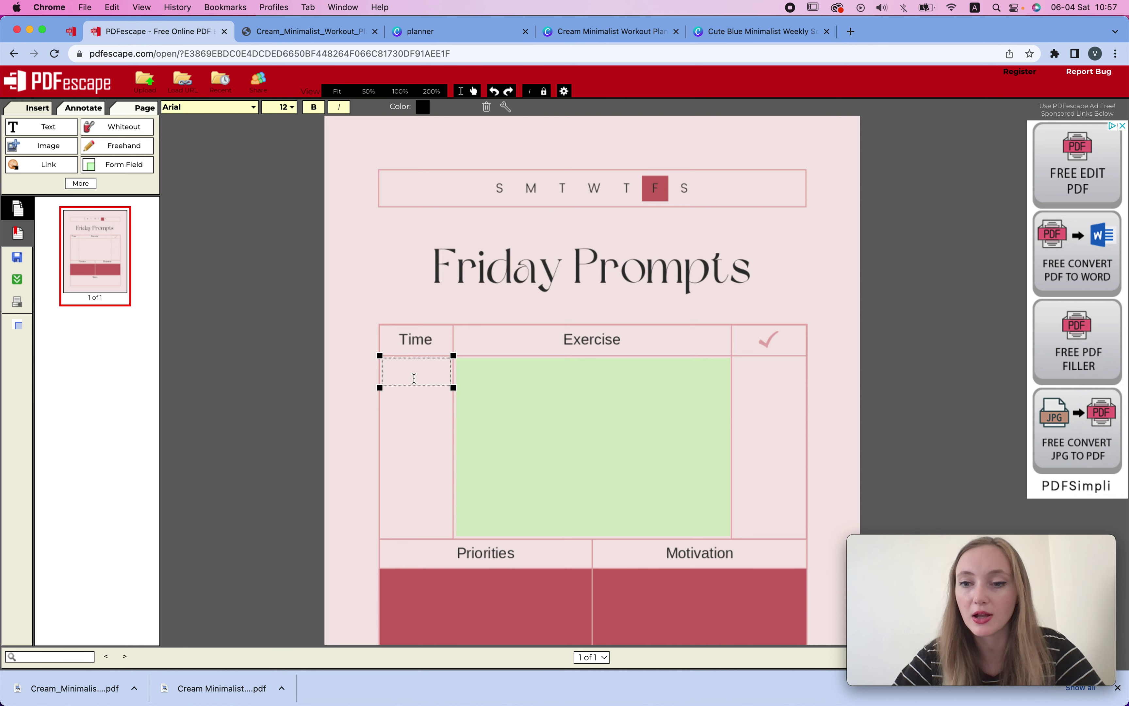
{"action": "left_click", "coordinate": [366, 360]}
{"action": "left_click", "coordinate": [418, 362]}
{"action": "left_click", "coordinate": [423, 354]}
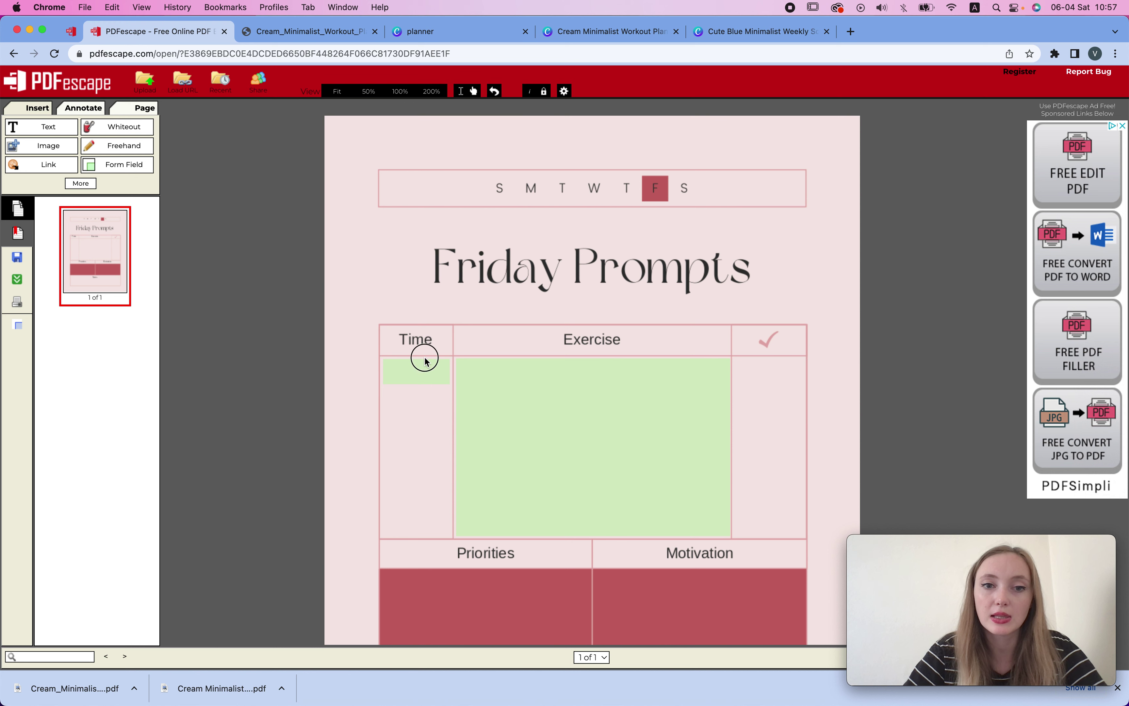
{"action": "left_click", "coordinate": [426, 360]}
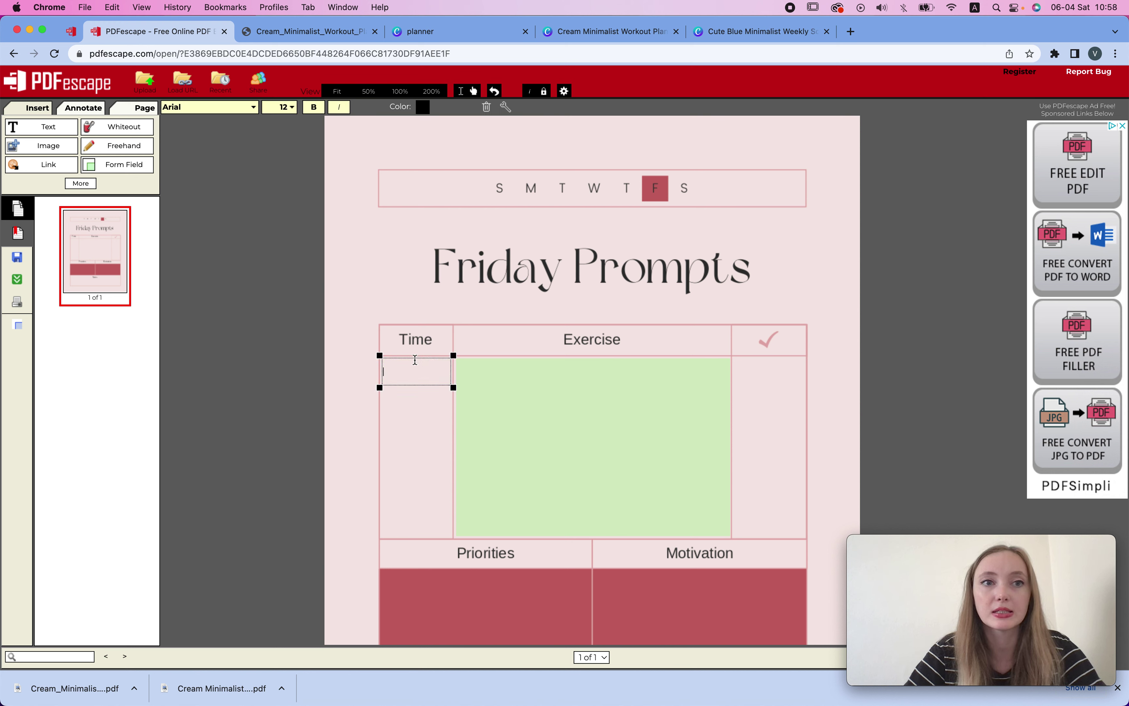
{"action": "left_click", "coordinate": [415, 383]}
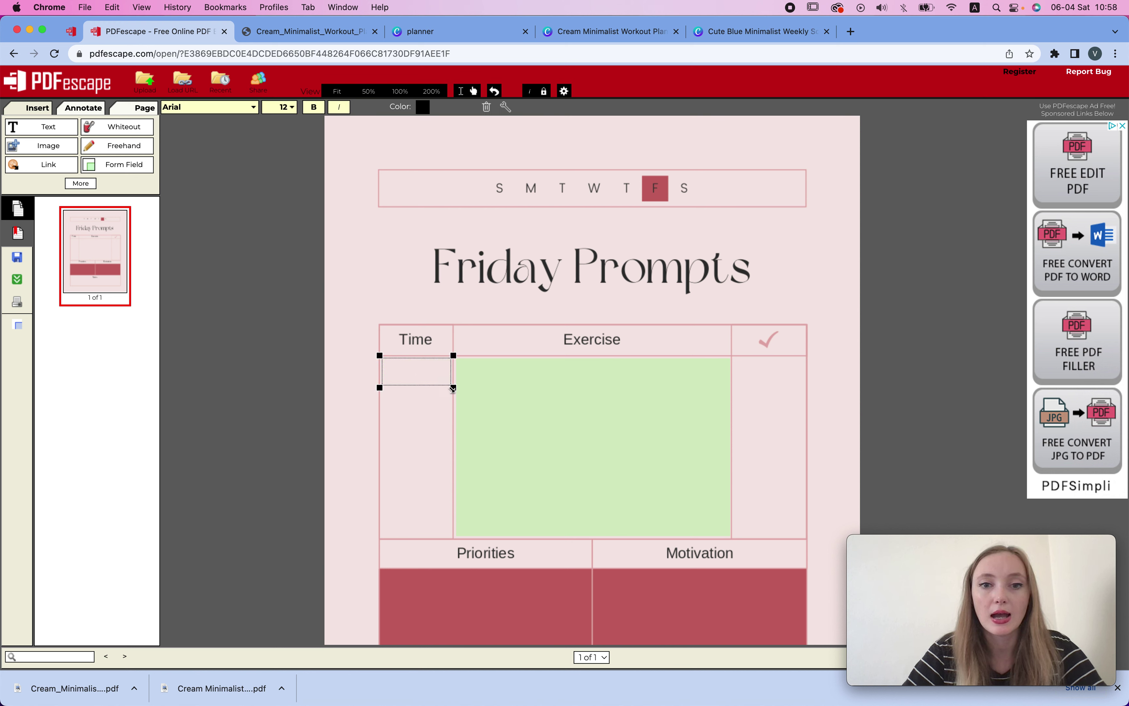
{"action": "left_click", "coordinate": [451, 387]}
{"action": "mouse_move", "coordinate": [451, 387]}
{"action": "left_mouse_down"}
{"action": "mouse_move", "coordinate": [457, 506]}
{"action": "mouse_move", "coordinate": [452, 383]}
{"action": "left_mouse_up"}
{"action": "left_click", "coordinate": [184, 110]}
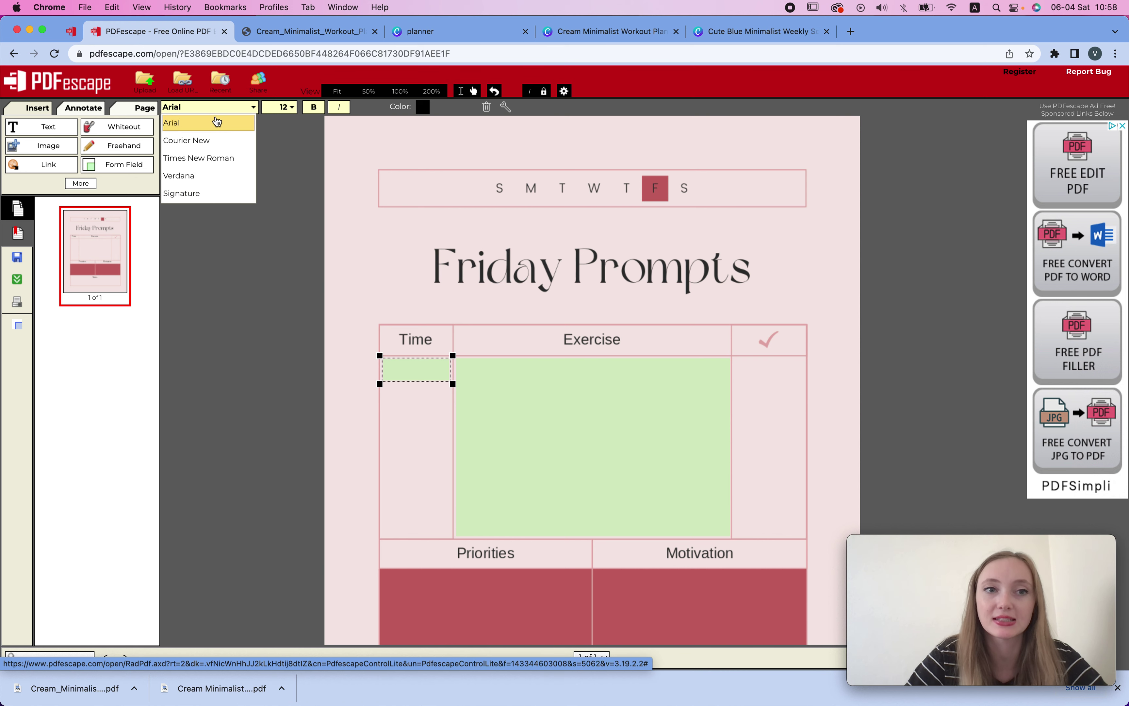
Try the Signature font at size 32 on the Time field, undoing an accidental resize
{"action": "left_click", "coordinate": [216, 196]}
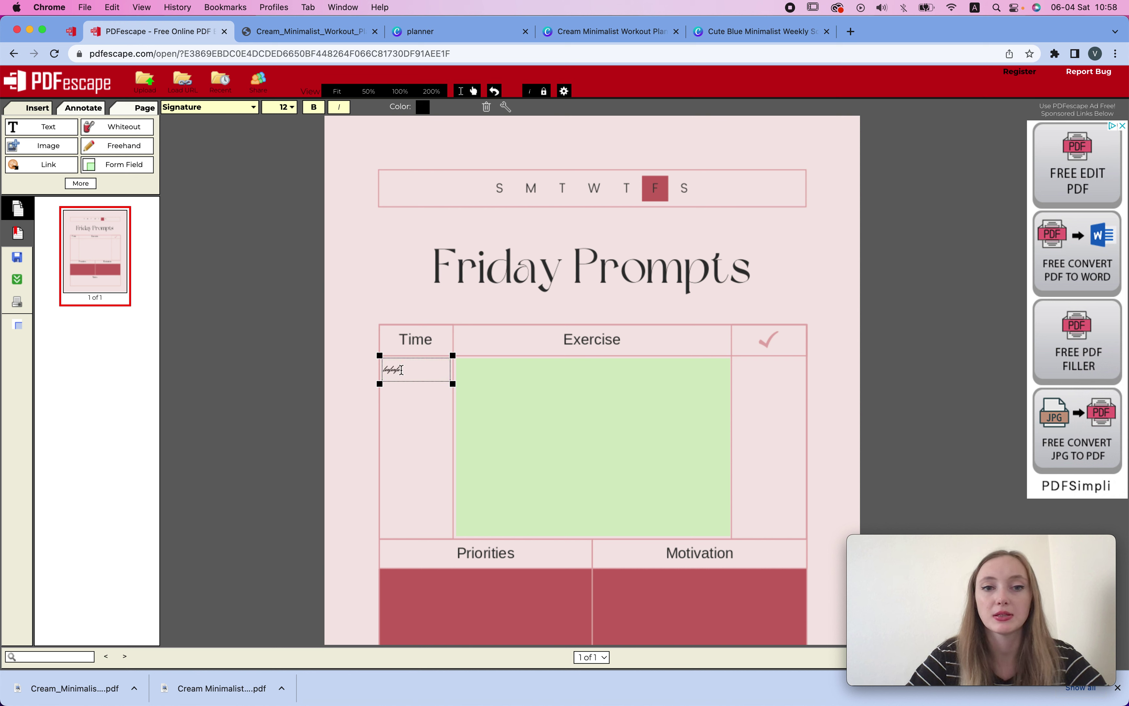
{"action": "double_click", "coordinate": [413, 369]}
{"action": "left_click_drag", "start_coordinate": [452, 384], "coordinate": [620, 504]}
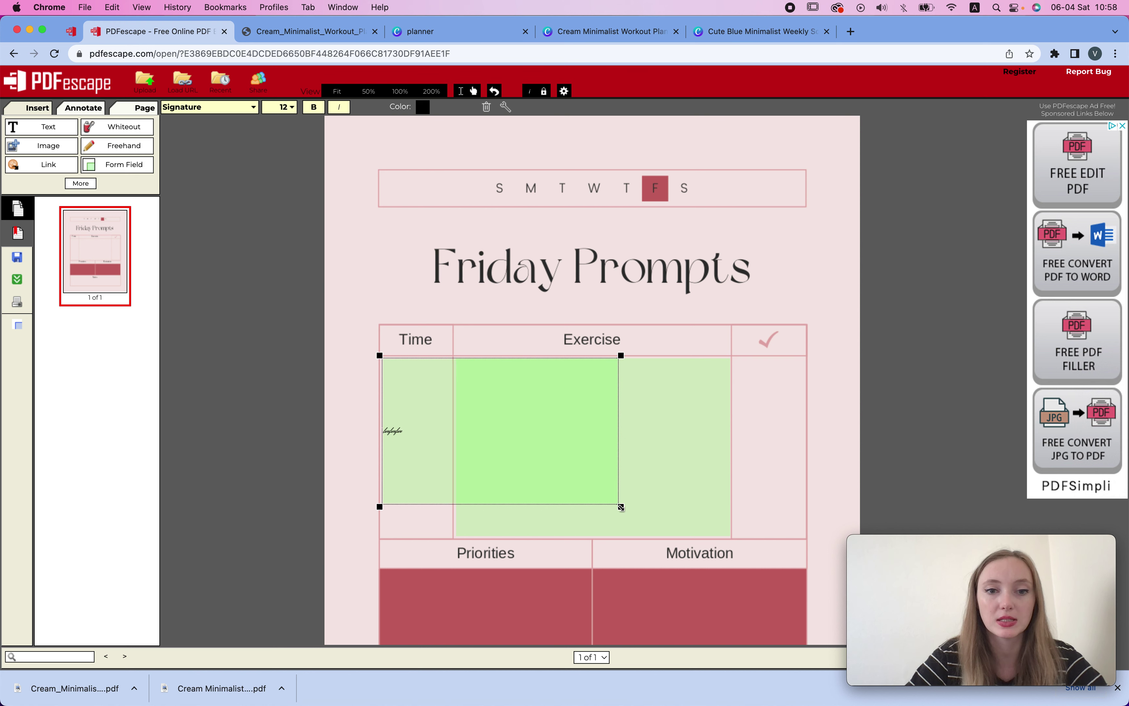
{"action": "key", "text": "super+z"}
{"action": "left_click", "coordinate": [289, 108]}
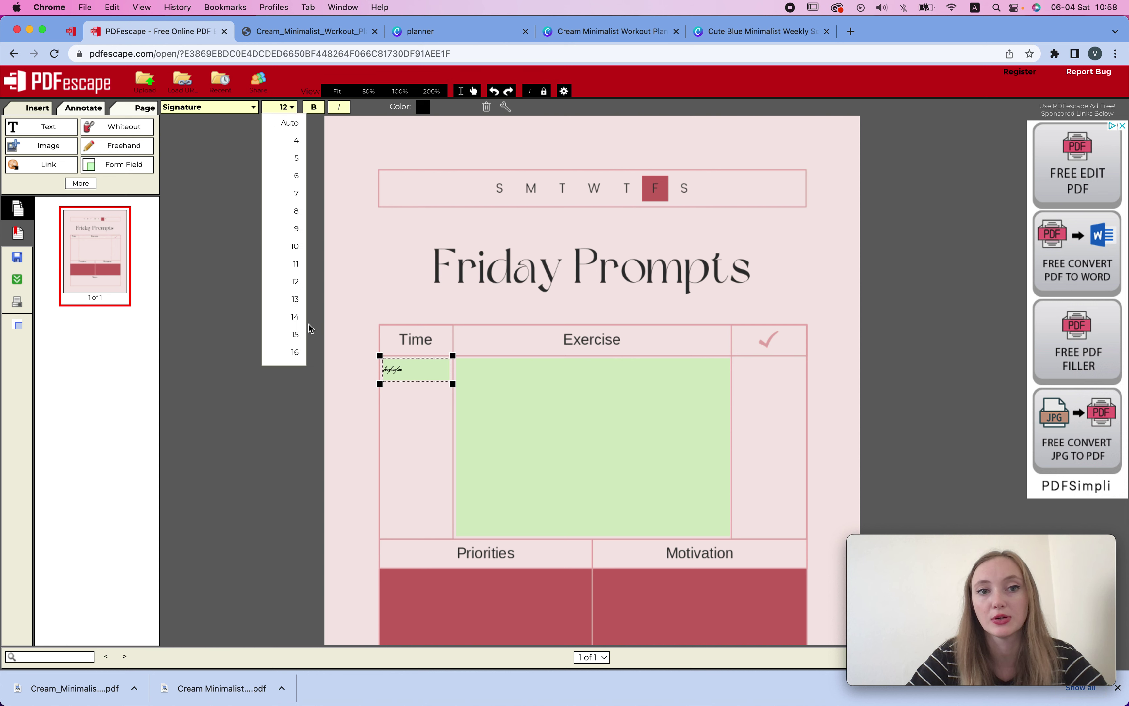
{"action": "scroll", "coordinate": [288, 313], "scroll_direction": "down", "scroll_amount": 5}
{"action": "left_click", "coordinate": [287, 313]}
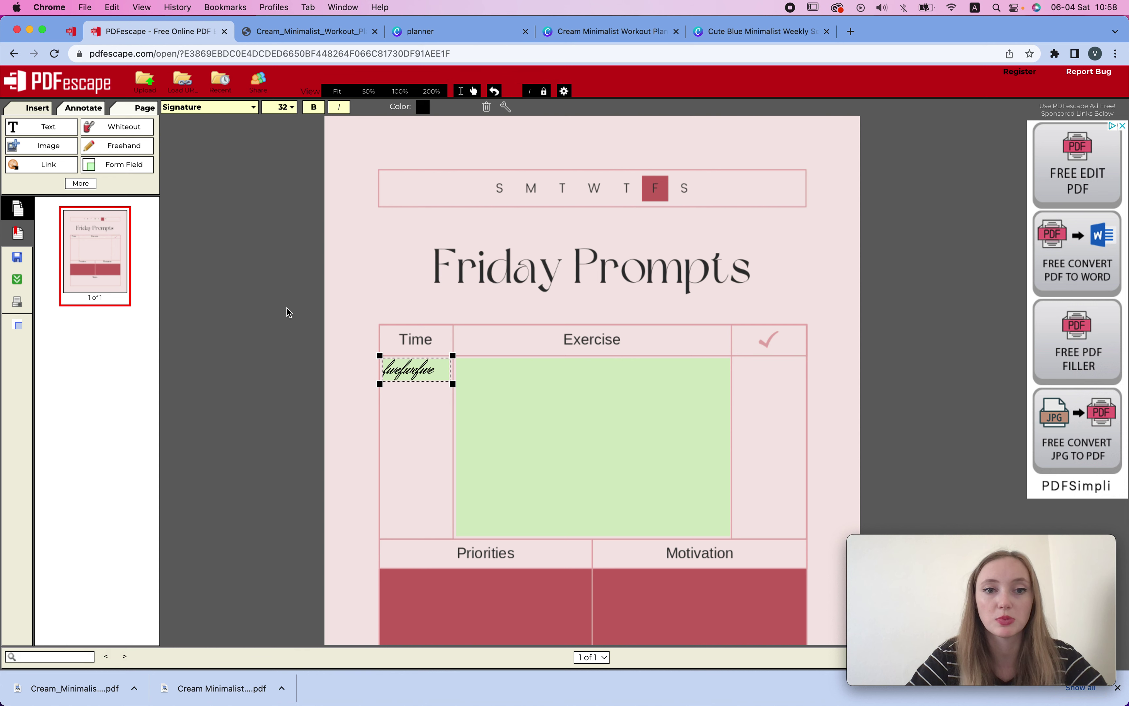
Set the Time field's font to Courier New at size 16
{"action": "left_click", "coordinate": [252, 107]}
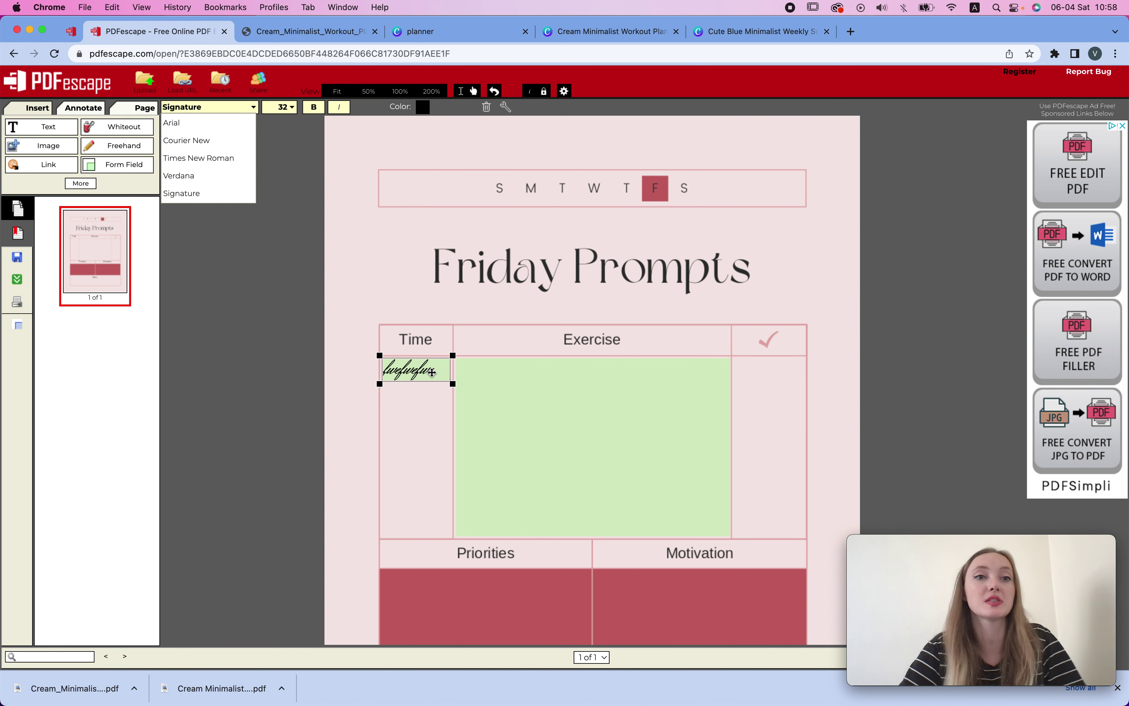
{"action": "left_click", "coordinate": [225, 175]}
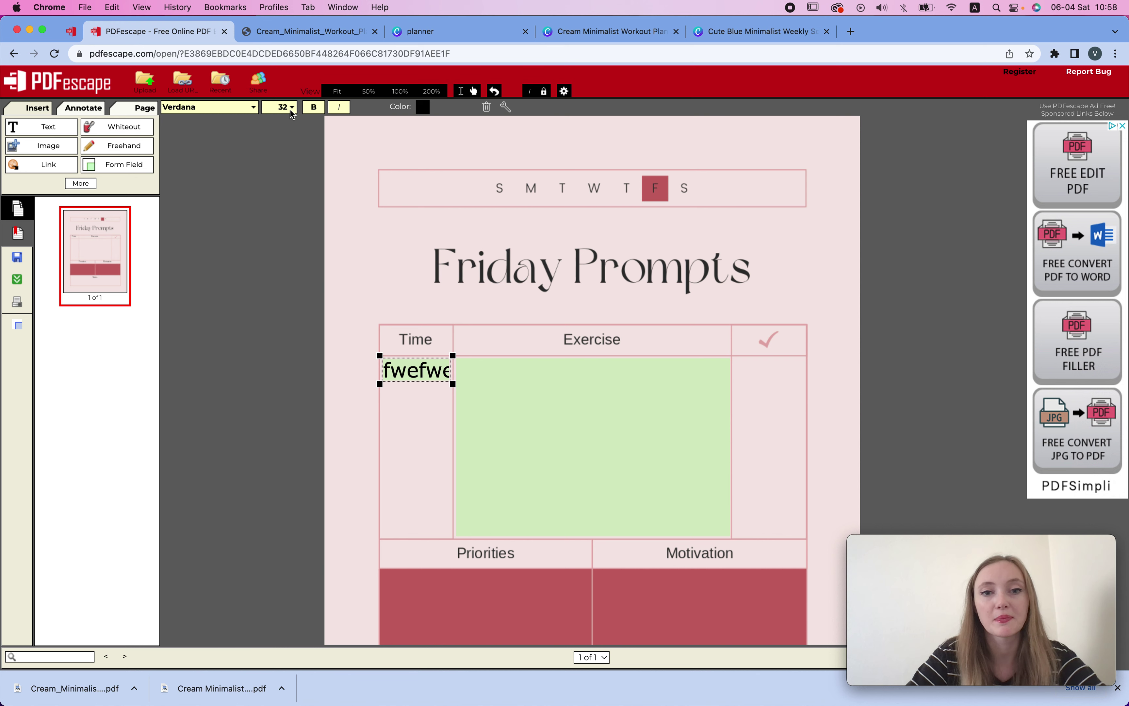
{"action": "left_click", "coordinate": [240, 108]}
{"action": "left_click", "coordinate": [223, 141]}
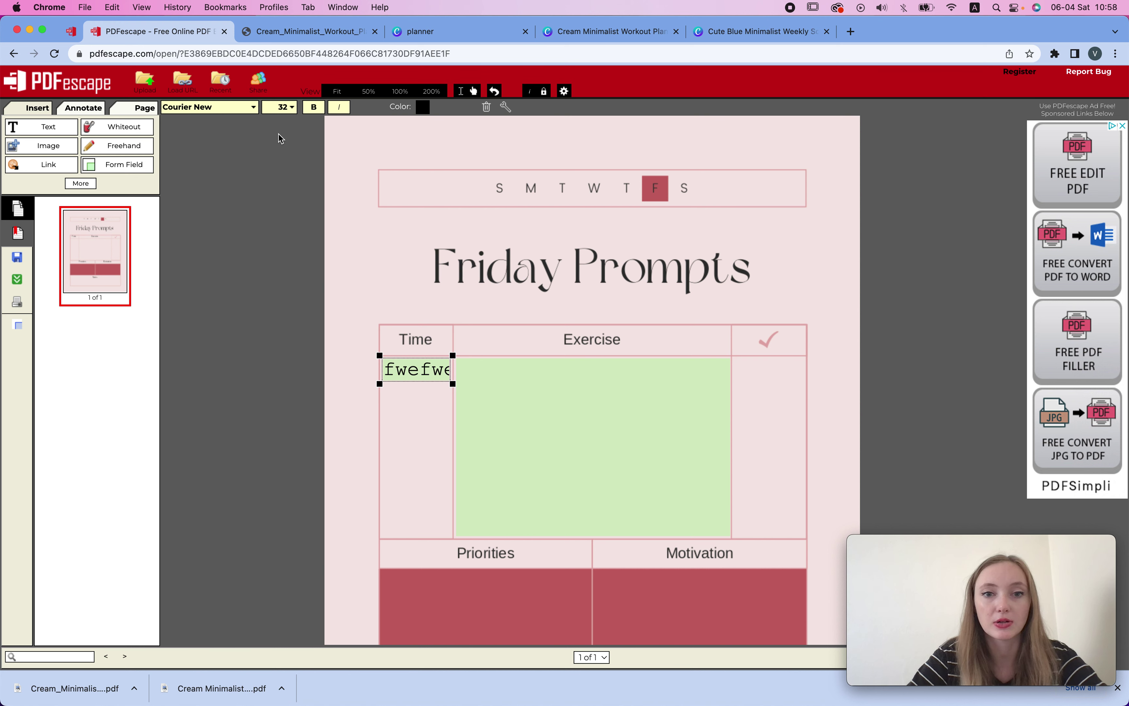
{"action": "mouse_move", "coordinate": [452, 383]}
{"action": "left_mouse_down"}
{"action": "mouse_move", "coordinate": [434, 376]}
{"action": "mouse_move", "coordinate": [452, 384]}
{"action": "left_mouse_up"}
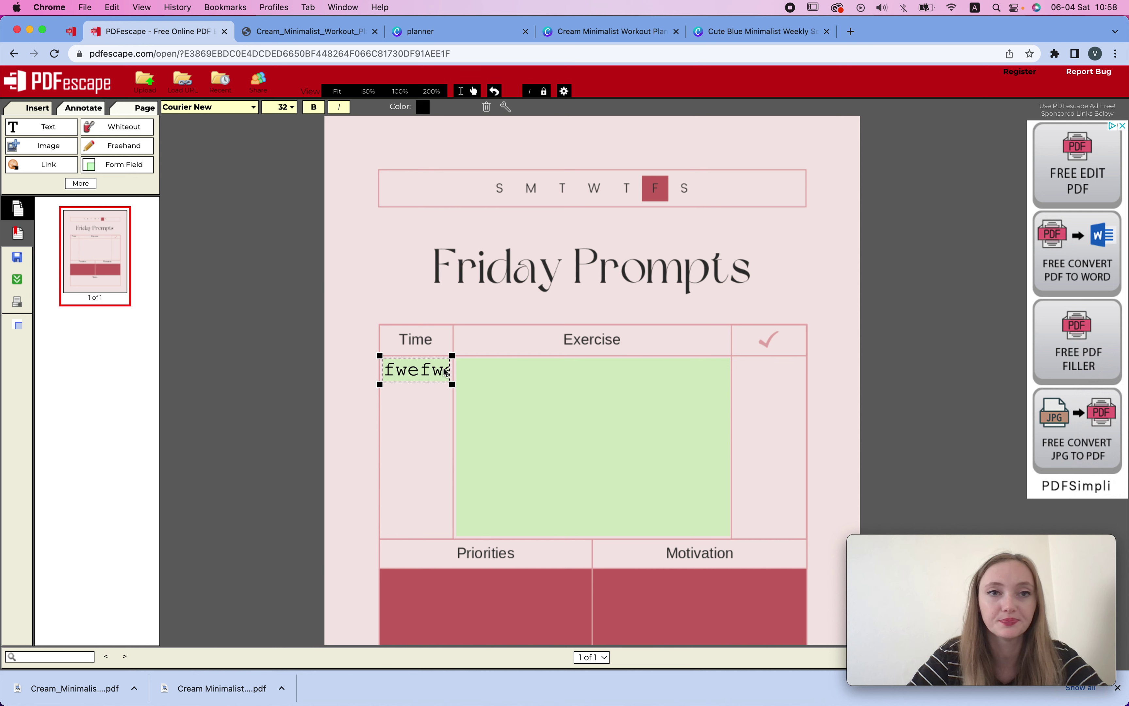
{"action": "left_click", "coordinate": [285, 108]}
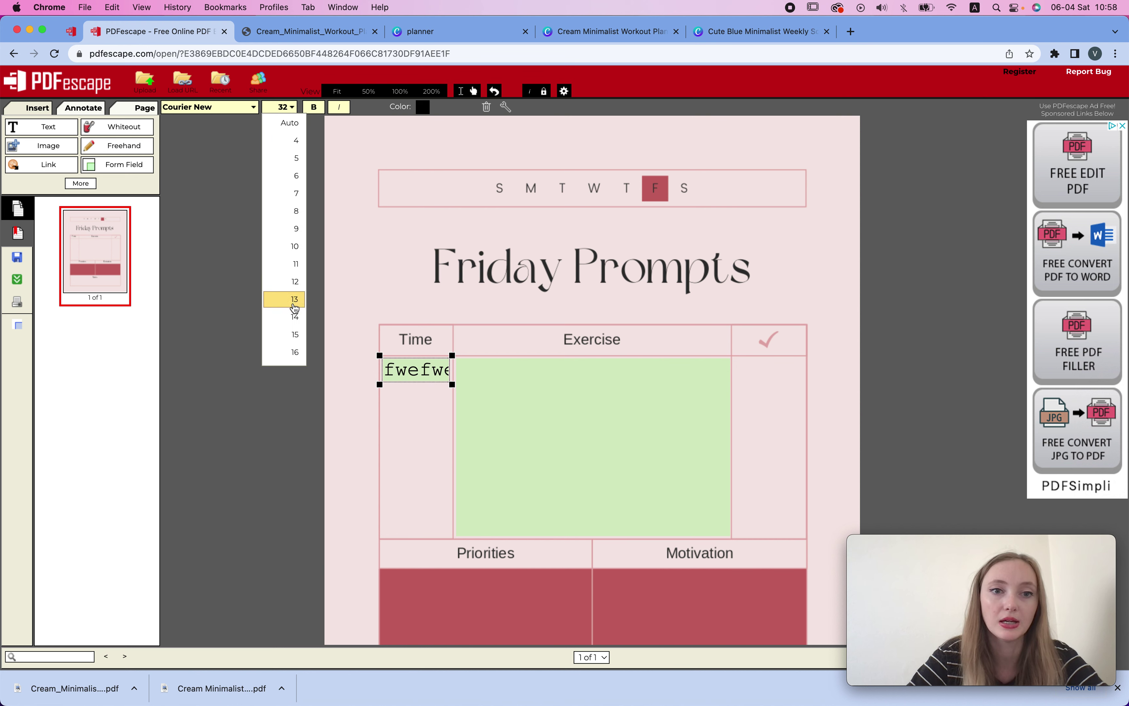
{"action": "left_click", "coordinate": [288, 352]}
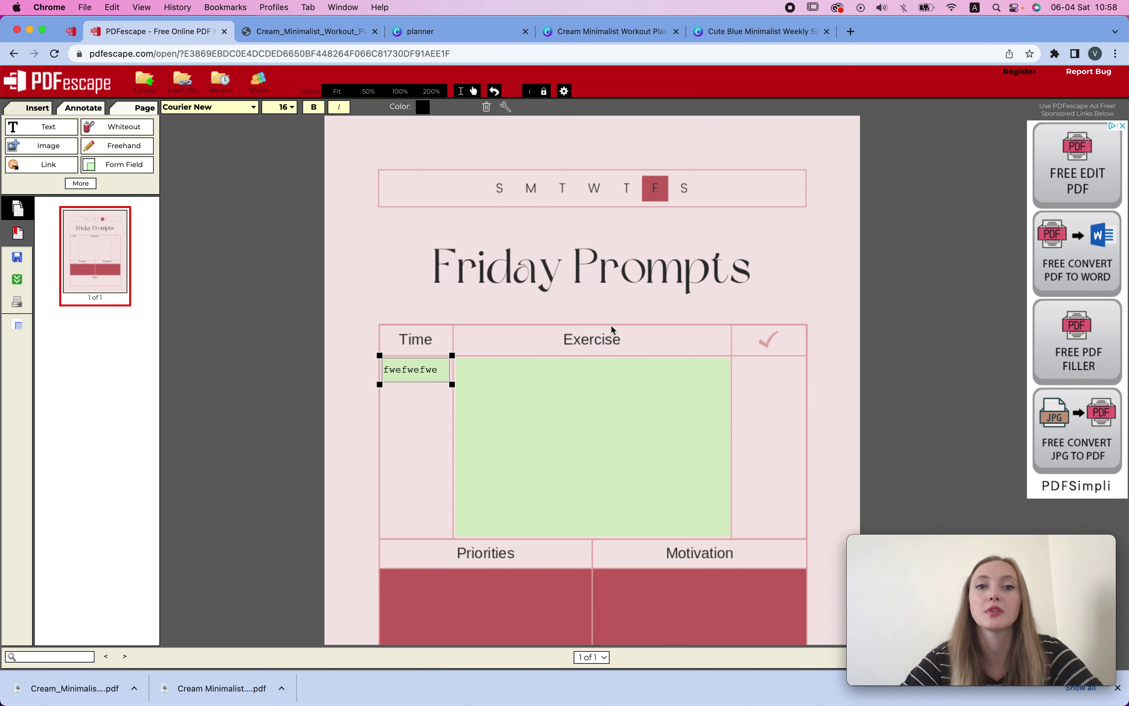
Append placeholder text 'ewfewfwefwef' to the Time field
{"action": "left_click_drag", "start_coordinate": [452, 370], "coordinate": [383, 370]}
{"action": "left_click", "coordinate": [437, 371]}
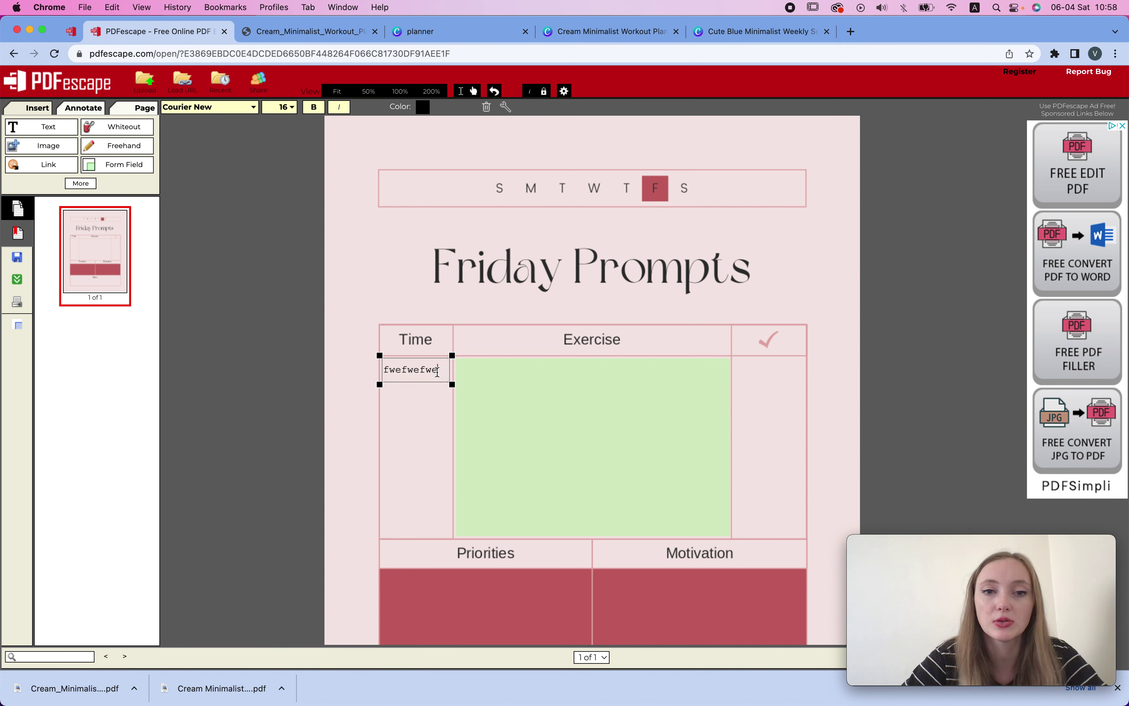
{"action": "type", "text": "ewfewf"}
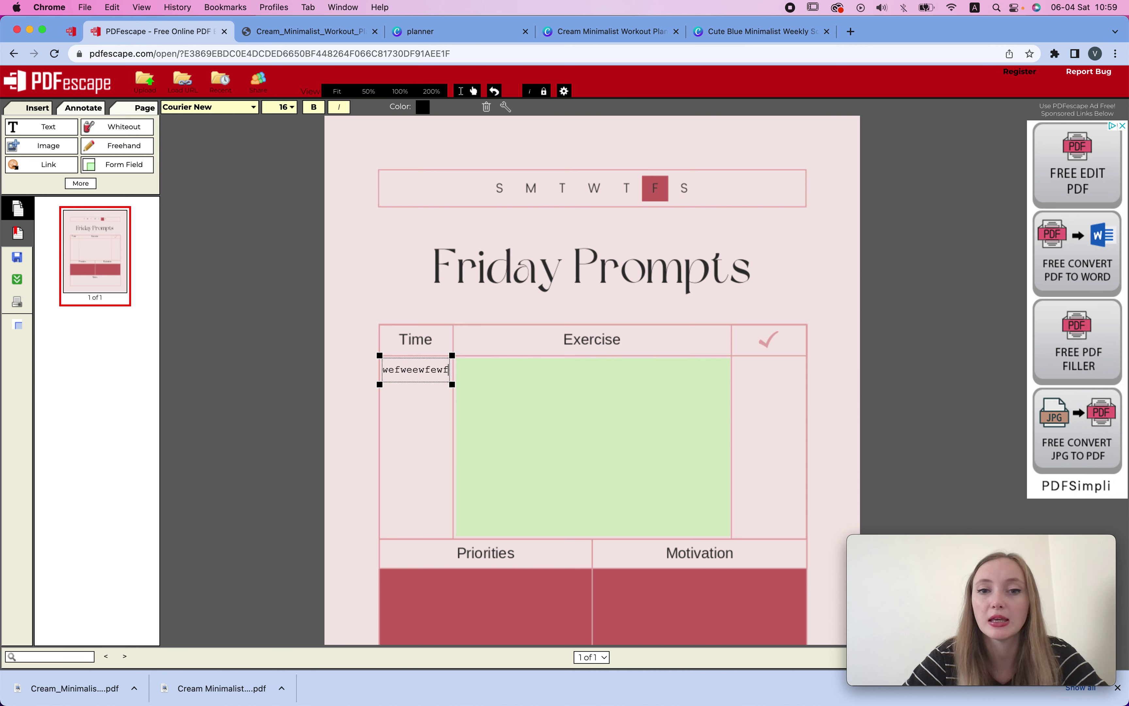
{"action": "type", "text": "wefwef"}
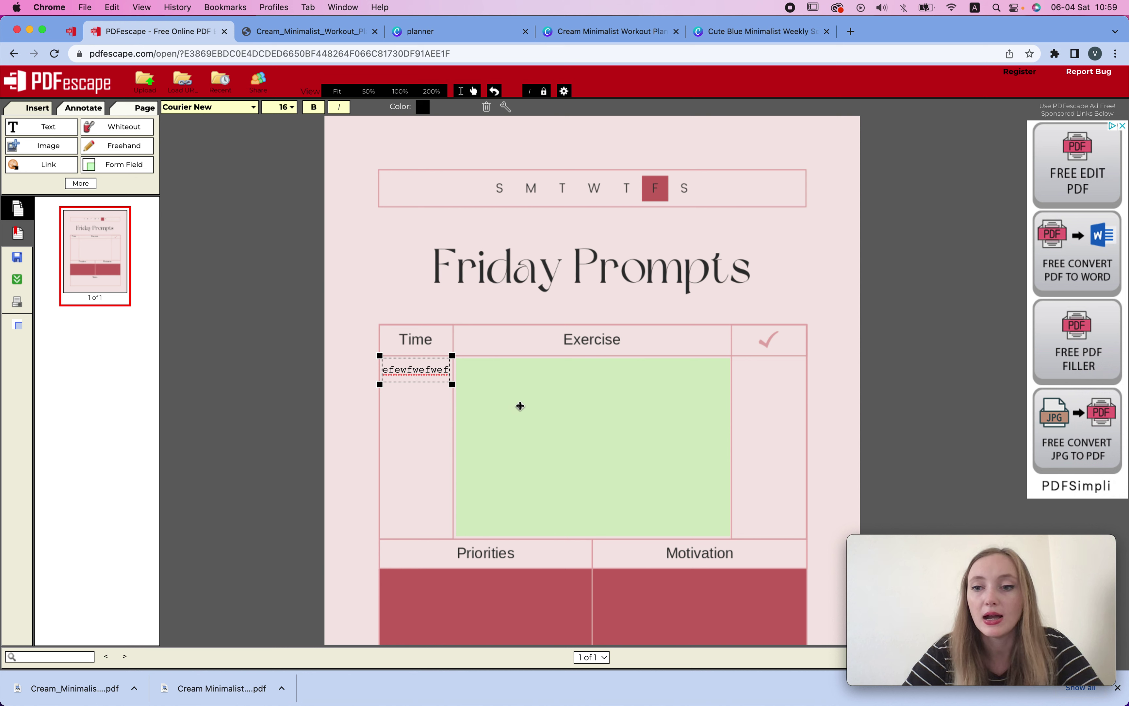
Fill the Exercise field with a placeholder word pasted repeatedly across several wrapped lines
{"action": "left_click", "coordinate": [496, 391]}
{"action": "type", "text": "segewgwge"}
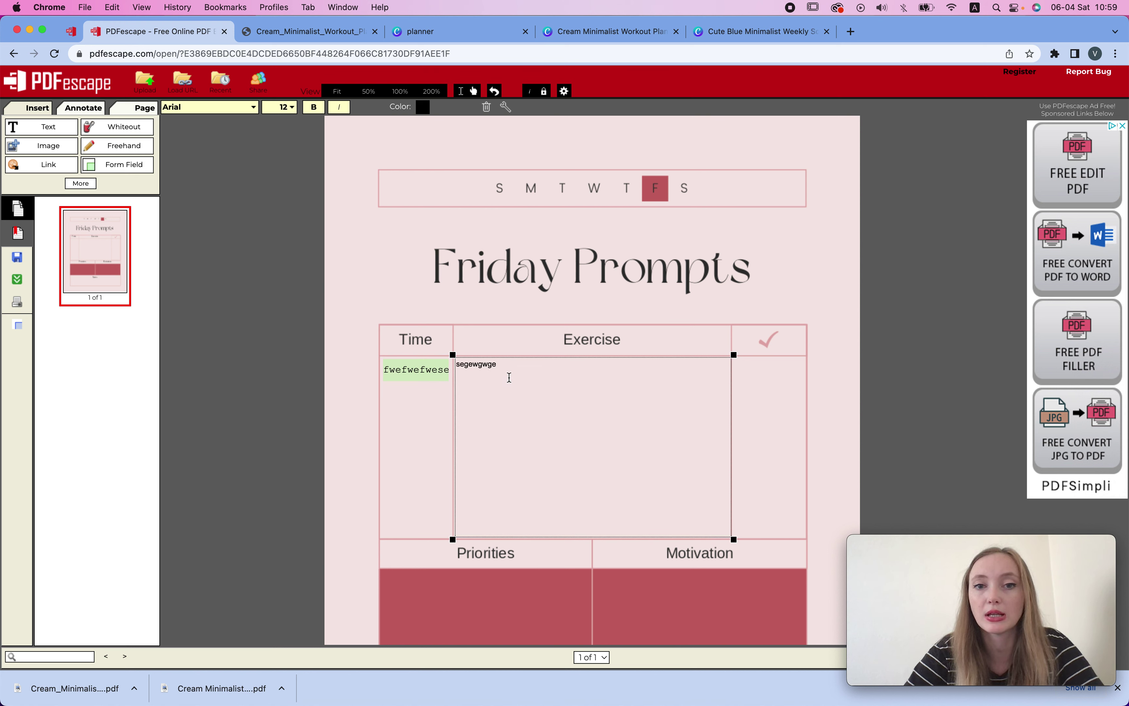
{"action": "double_click", "coordinate": [509, 377]}
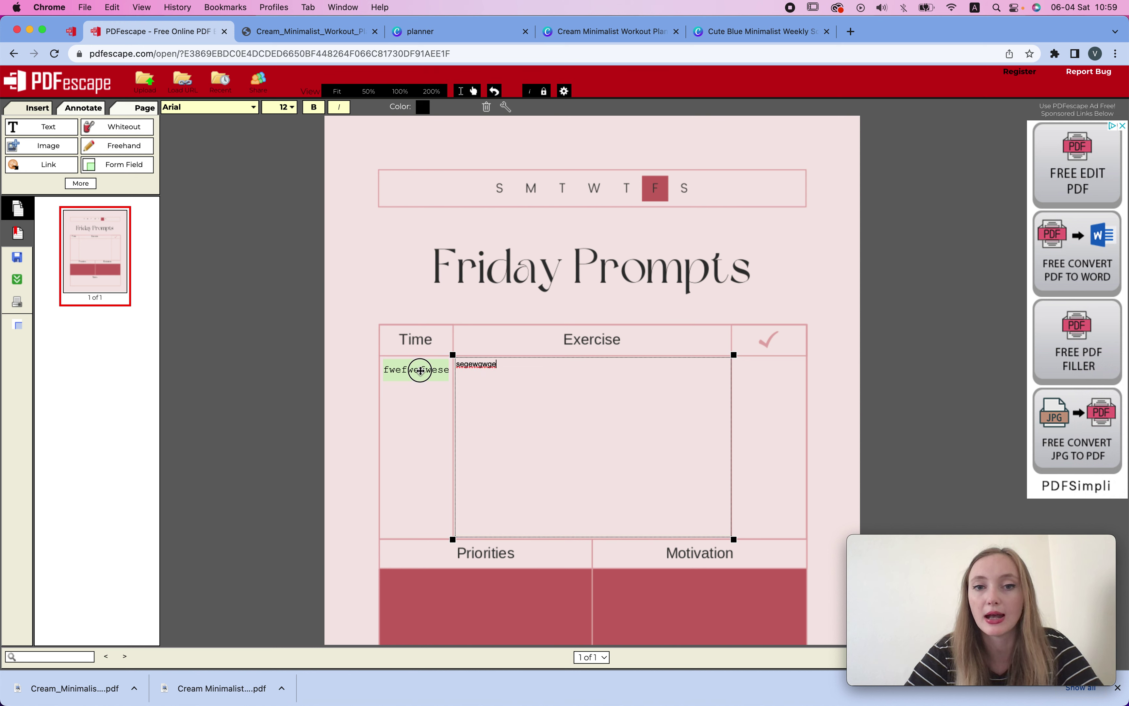
{"action": "key", "text": "super+c"}
{"action": "key", "text": "super+v"}
{"action": "key", "text": "super+v"}
{"action": "key", "text": "super+v"}
{"action": "key", "text": "super+v"}
{"action": "key", "text": "super+v"}
{"action": "key", "text": "super+v"}
{"action": "key", "text": "super+v"}
{"action": "key", "text": "super+v"}
{"action": "key", "text": "super+v"}
{"action": "key", "text": "super+v"}
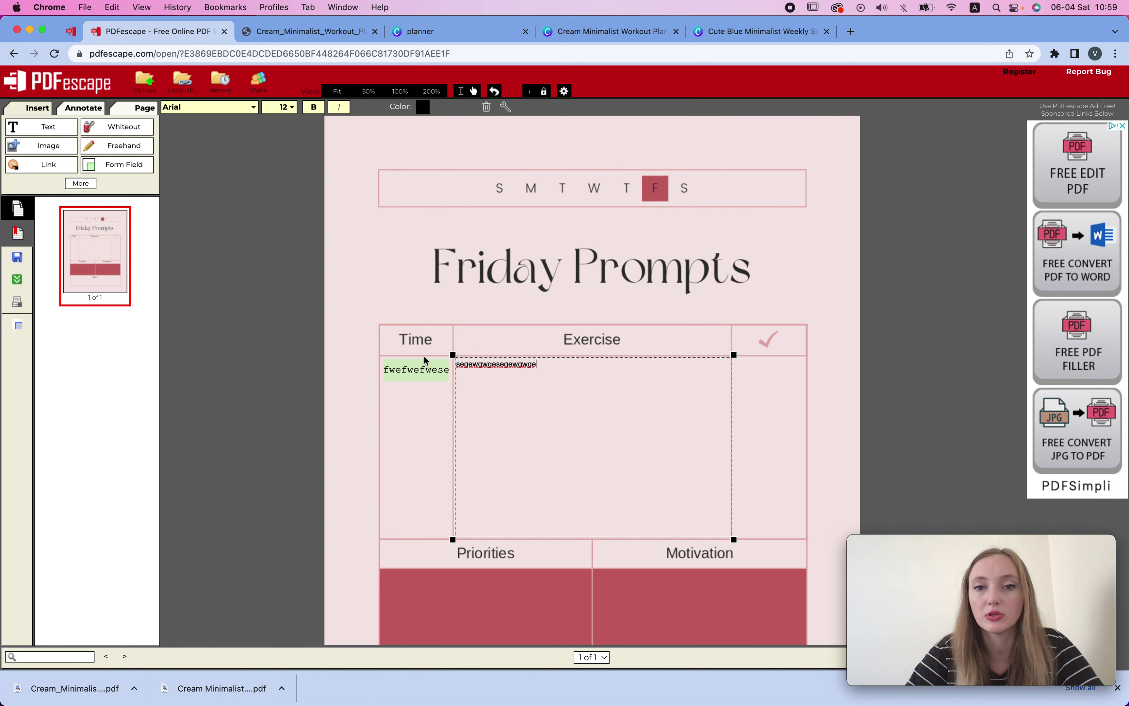
{"action": "key", "text": "super+v"}
{"action": "key", "text": "super+v"}
{"action": "key", "text": "super+v"}
{"action": "key", "text": "super+v"}
{"action": "key", "text": "super+v"}
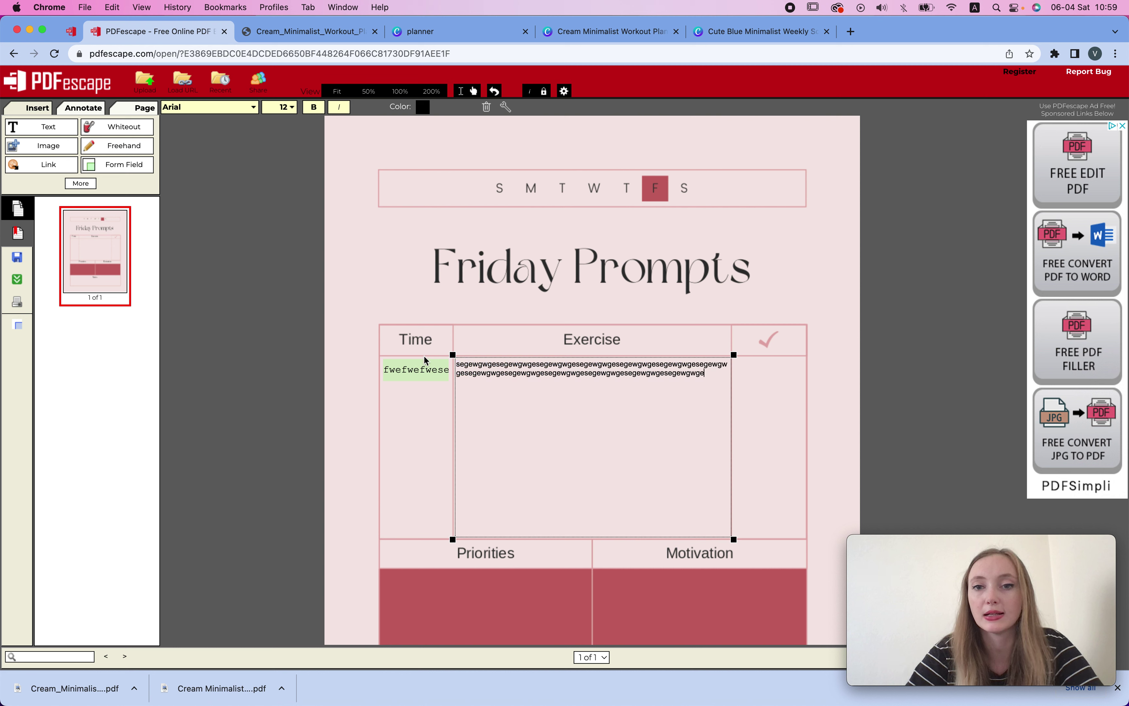
{"action": "left_click", "coordinate": [496, 374]}
{"action": "key", "text": "super+a"}
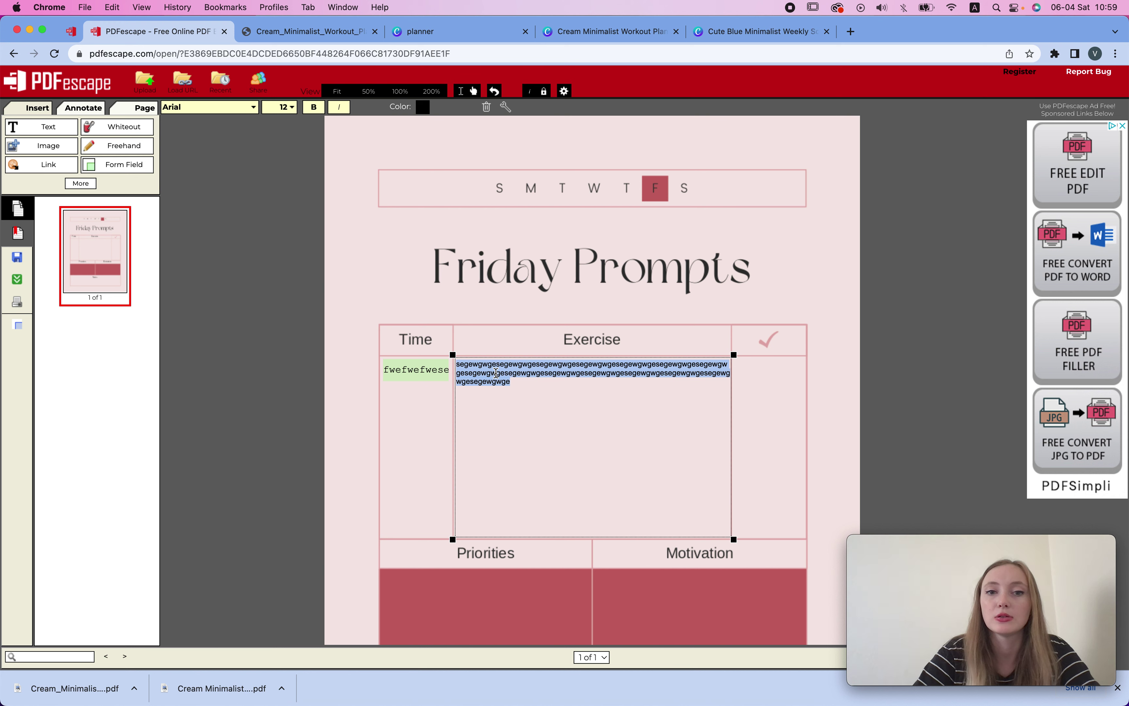
Undo an attempt to make the Time field taller and select the Exercise text for restyling
{"action": "left_click", "coordinate": [413, 364]}
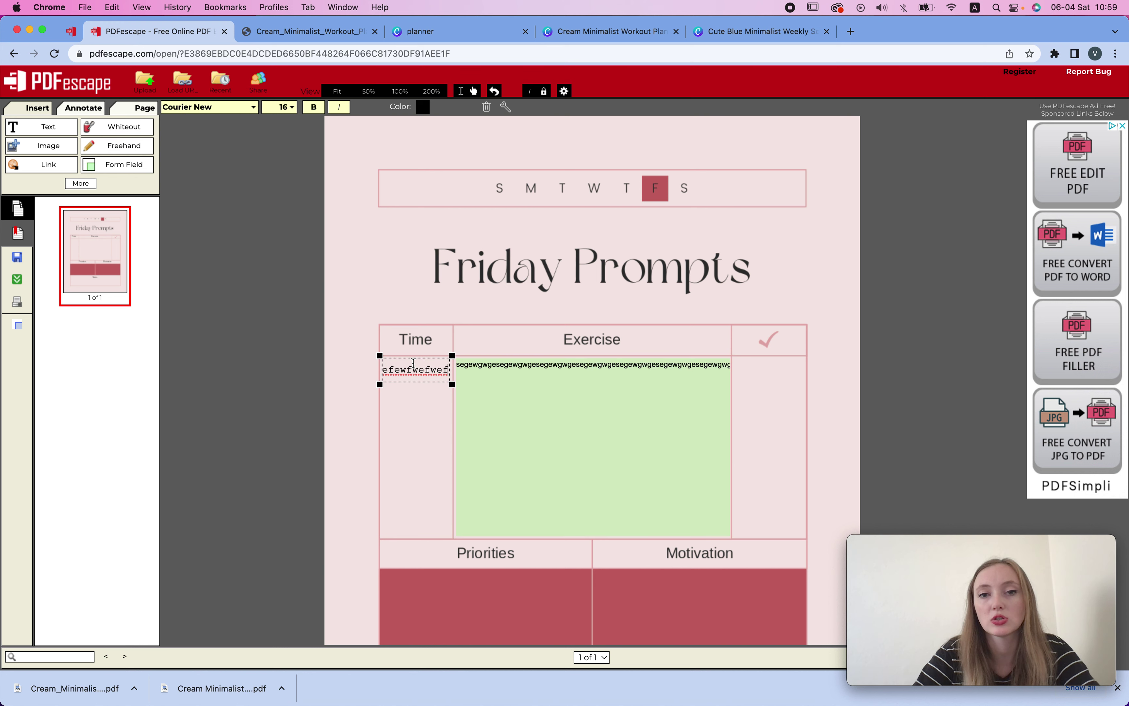
{"action": "left_click_drag", "start_coordinate": [452, 386], "coordinate": [452, 491]}
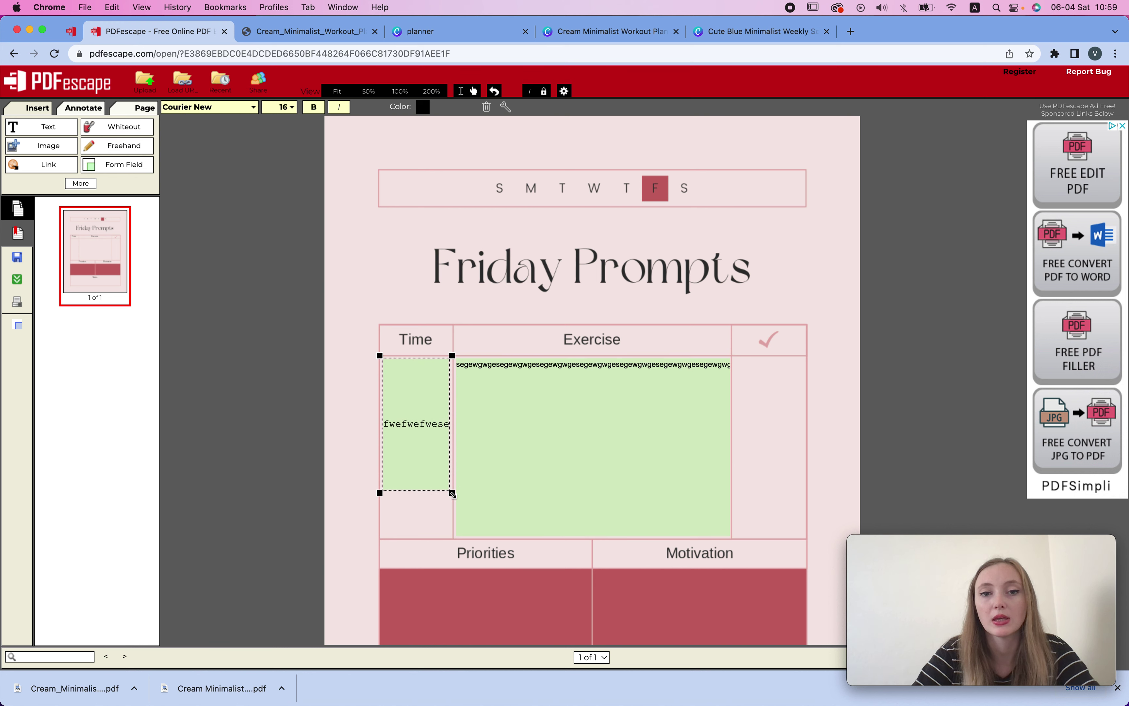
{"action": "key", "text": "super+z"}
{"action": "double_click", "coordinate": [515, 370]}
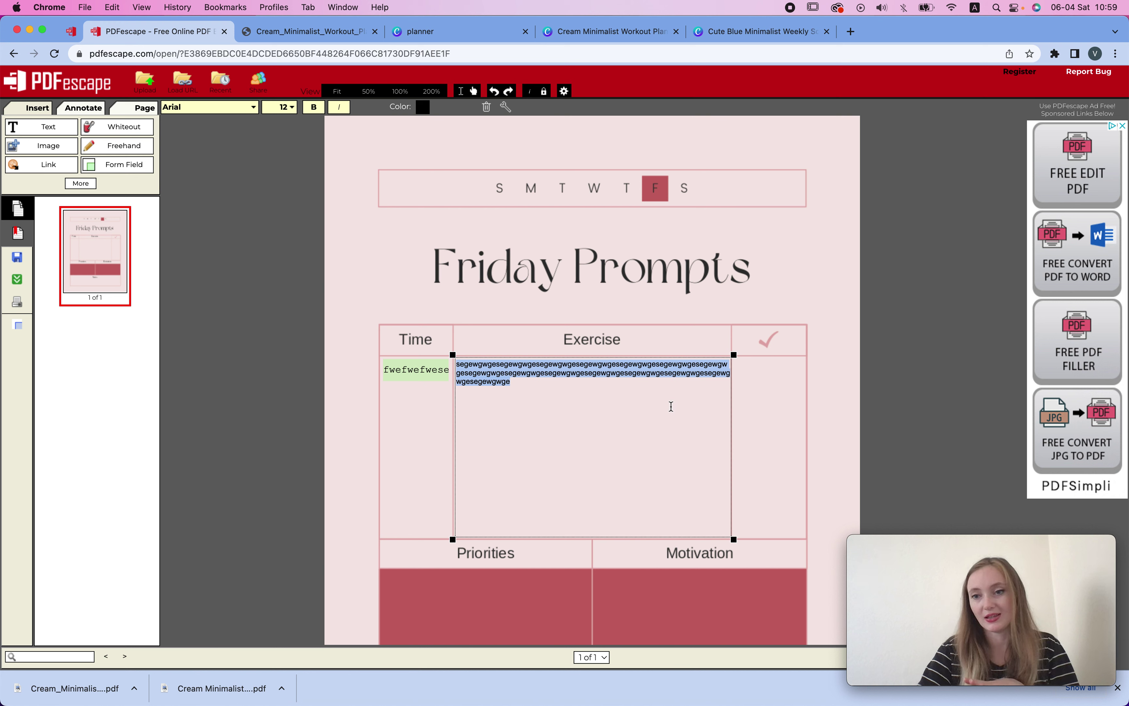
Set the Exercise text to Verdana size 16, then open the downloaded planner to preview it
{"action": "left_click", "coordinate": [224, 108]}
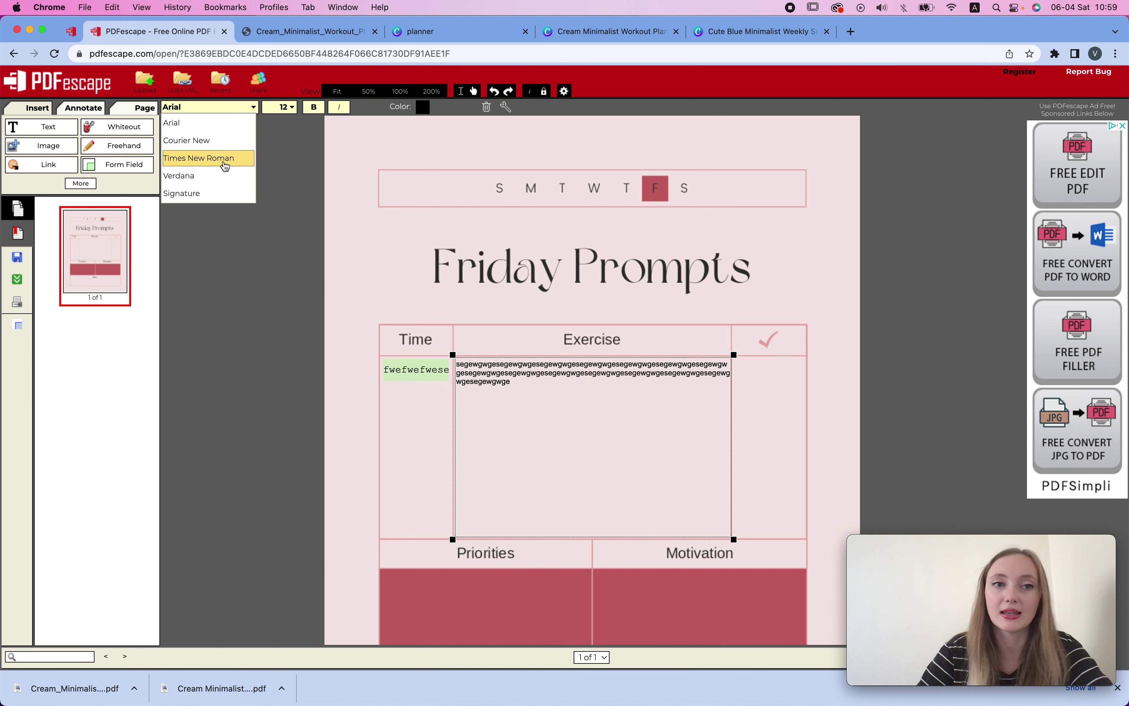
{"action": "left_click", "coordinate": [223, 176]}
{"action": "left_click", "coordinate": [293, 109]}
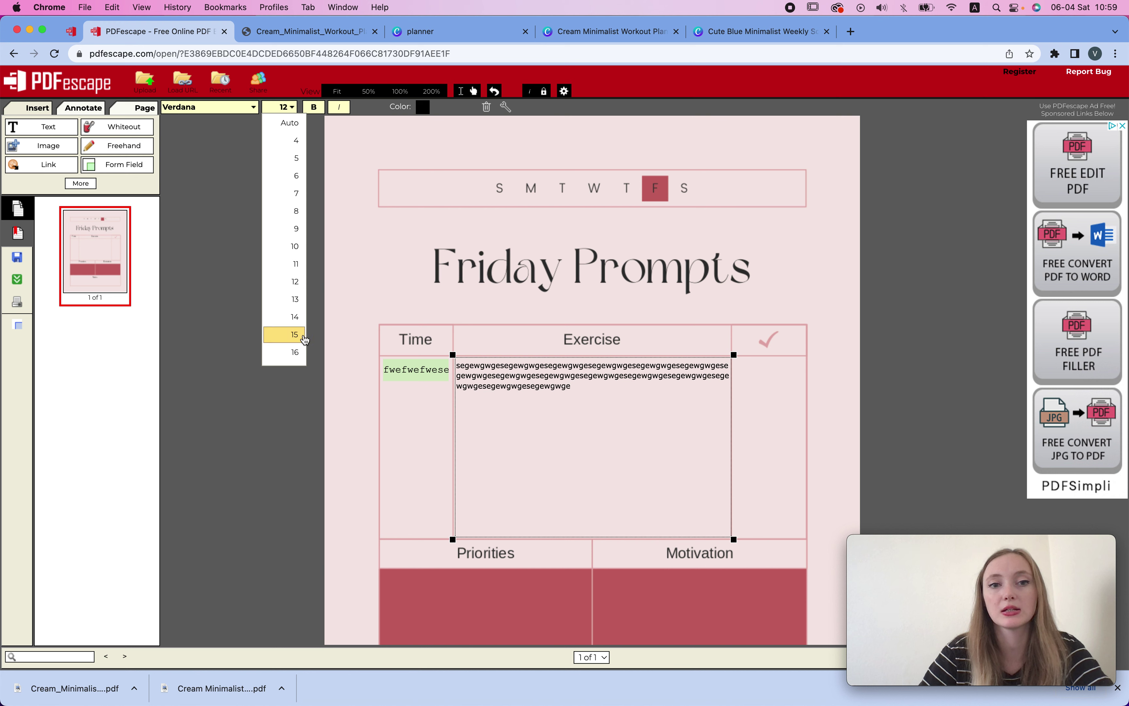
{"action": "left_click", "coordinate": [296, 352]}
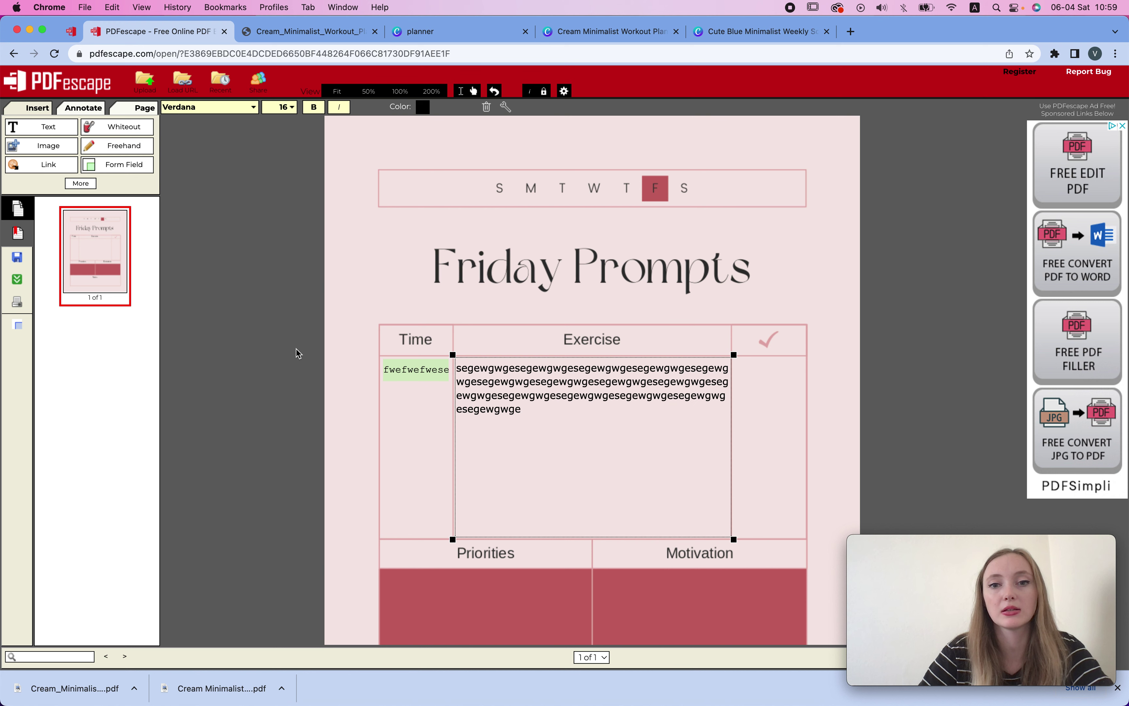
{"action": "left_click", "coordinate": [797, 400]}
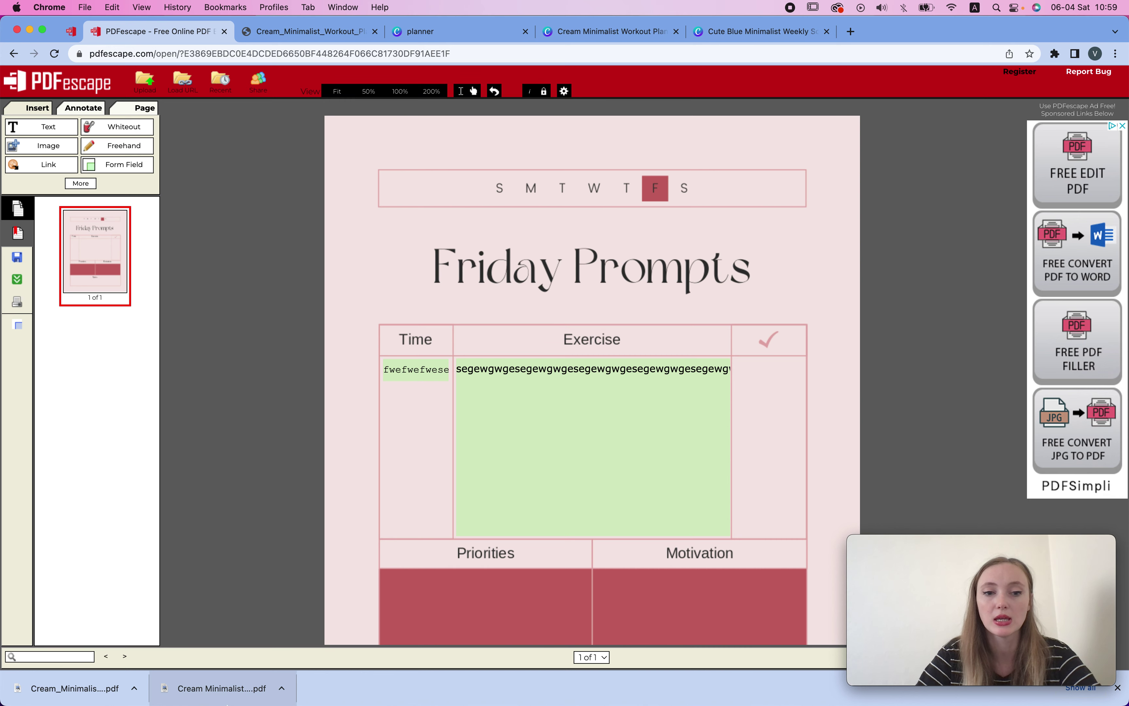
{"action": "left_click", "coordinate": [33, 687]}
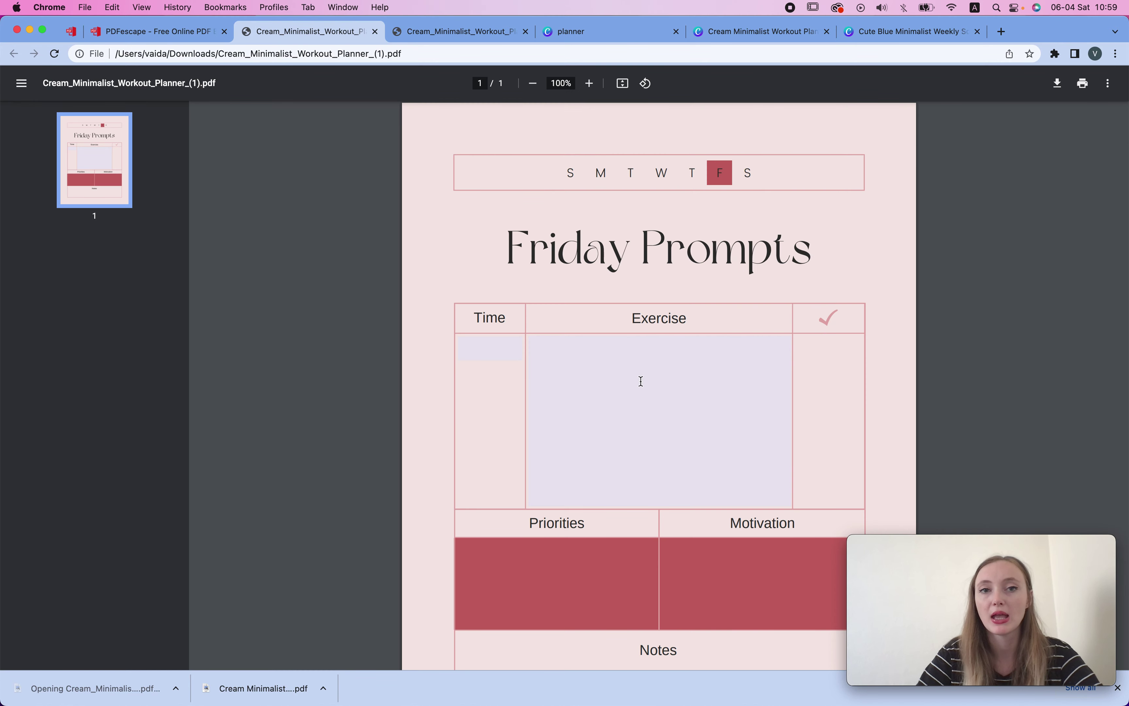
Back in PDFescape, uncheck Visible in the Exercise field's properties so it is hidden
{"action": "left_click", "coordinate": [182, 31]}
{"action": "double_click", "coordinate": [553, 426]}
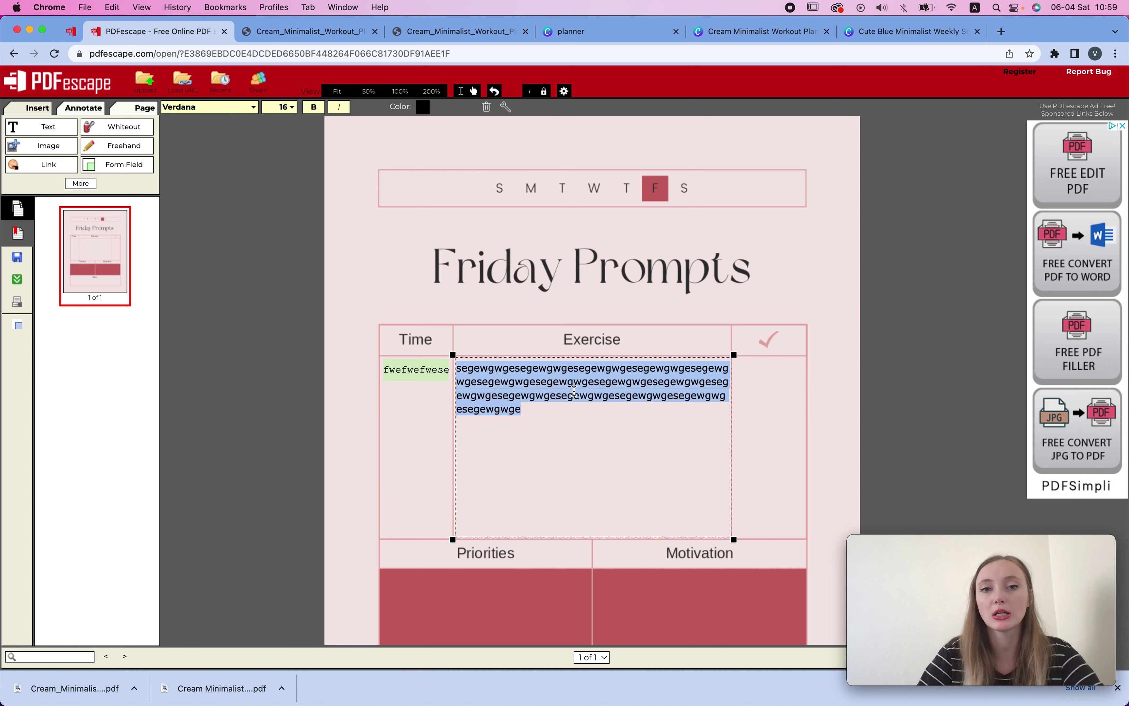
{"action": "left_click", "coordinate": [507, 108]}
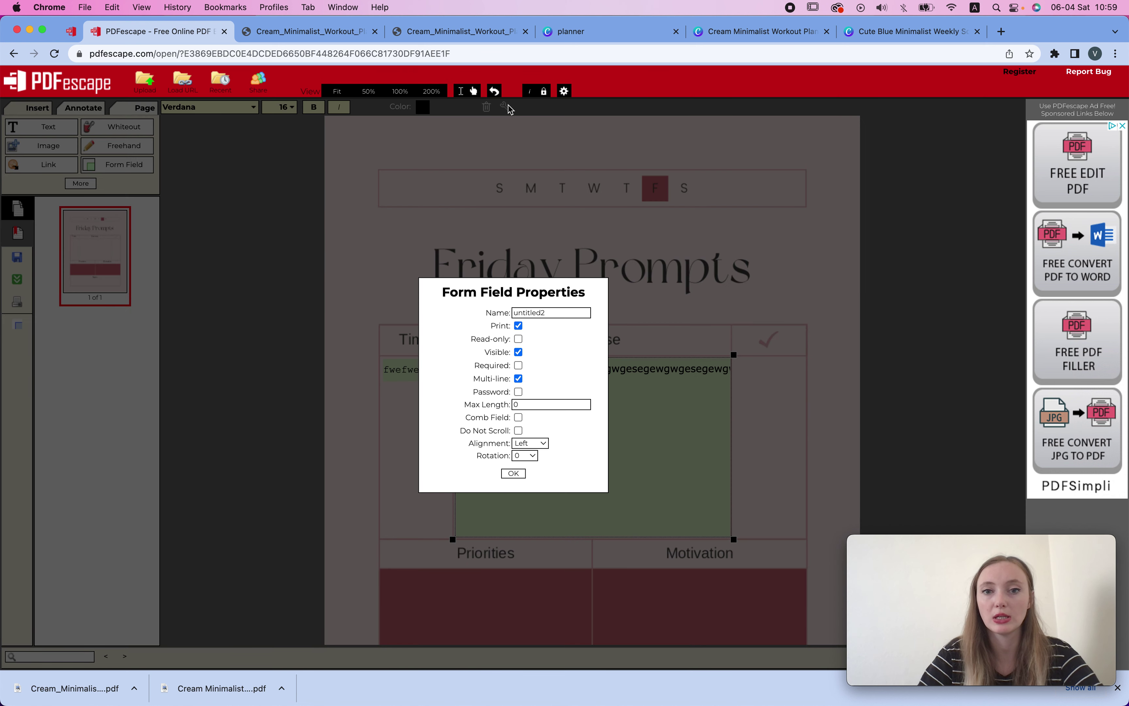
{"action": "left_click", "coordinate": [518, 351]}
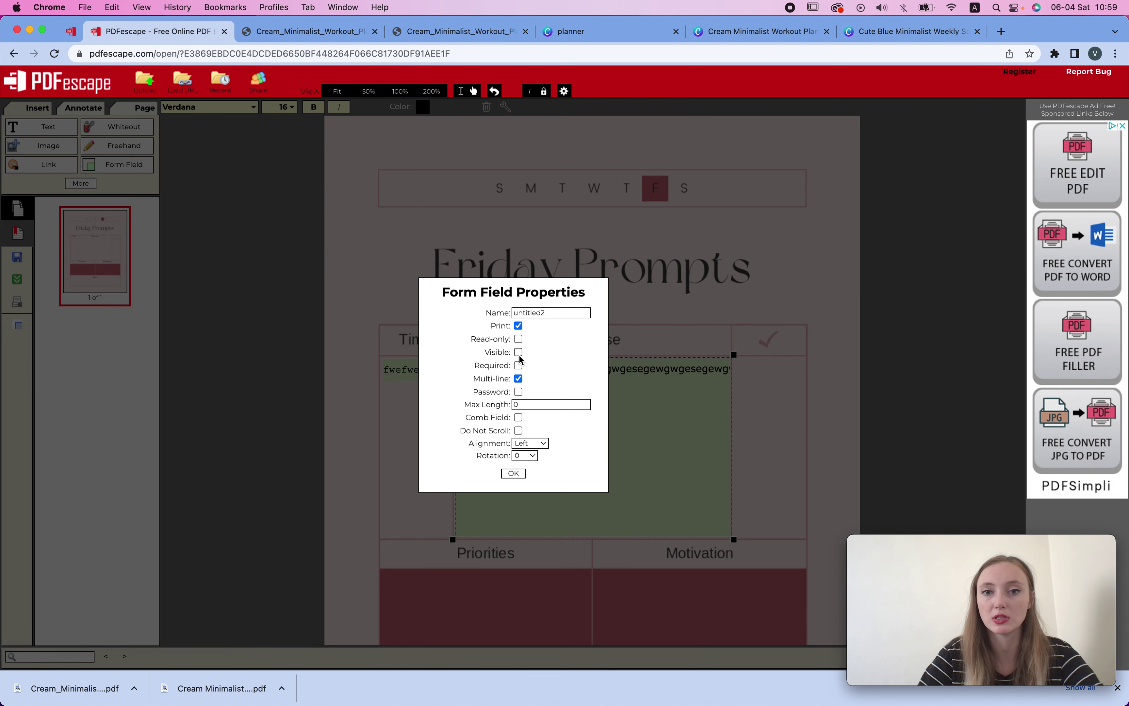
{"action": "left_click", "coordinate": [513, 473]}
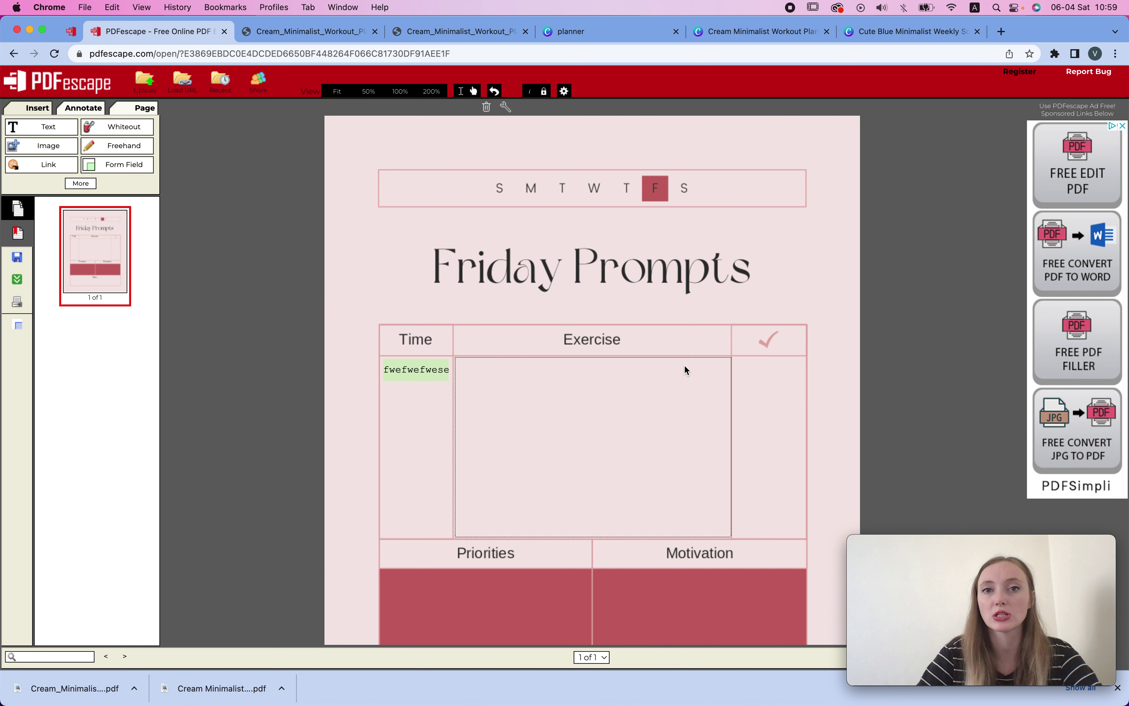
Draw a new text form field below the first entry in the Time column
{"action": "left_click", "coordinate": [722, 415]}
{"action": "left_click", "coordinate": [663, 396]}
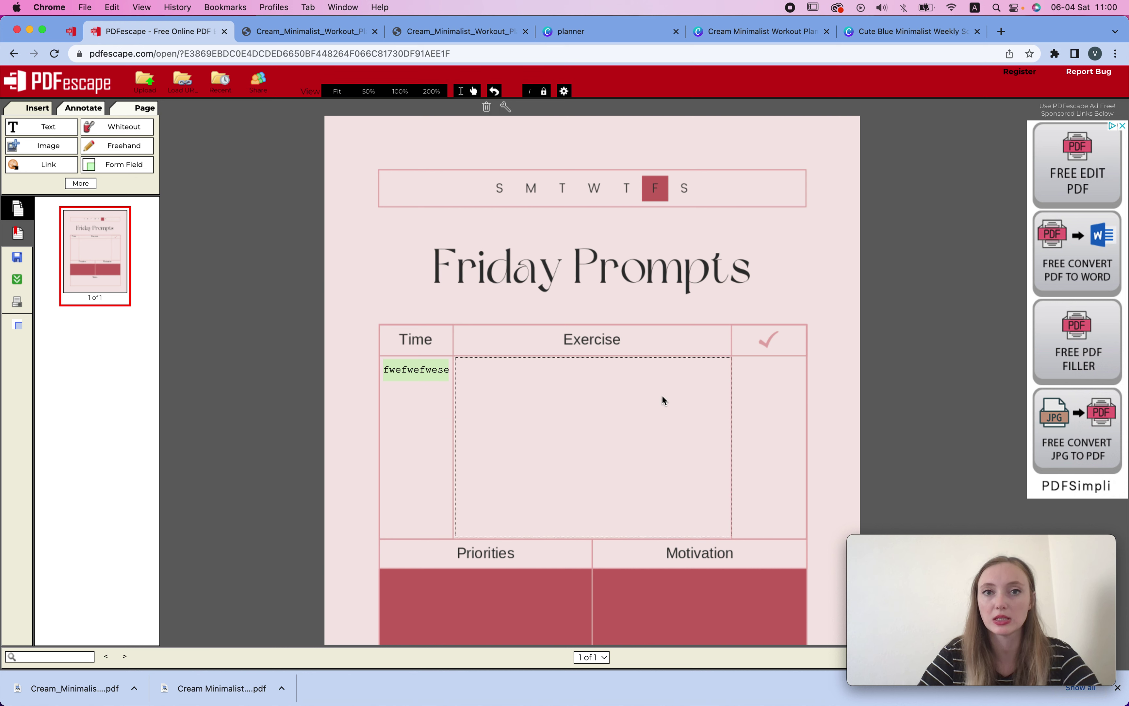
{"action": "left_click", "coordinate": [420, 368]}
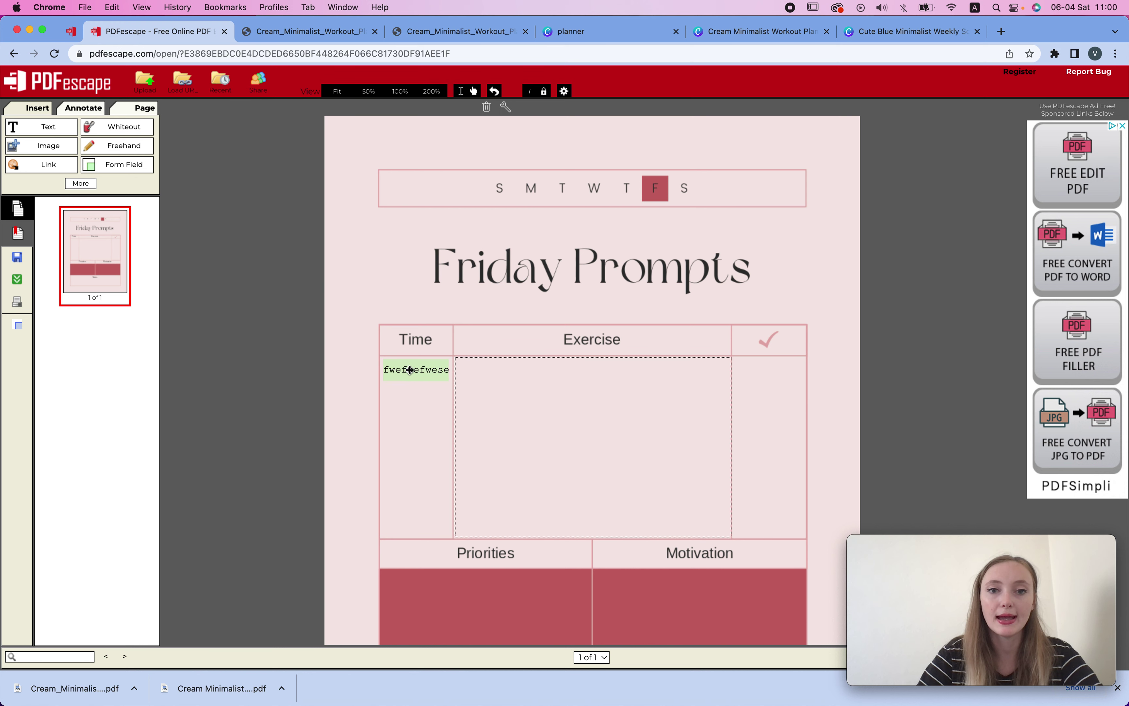
{"action": "left_click", "coordinate": [481, 358]}
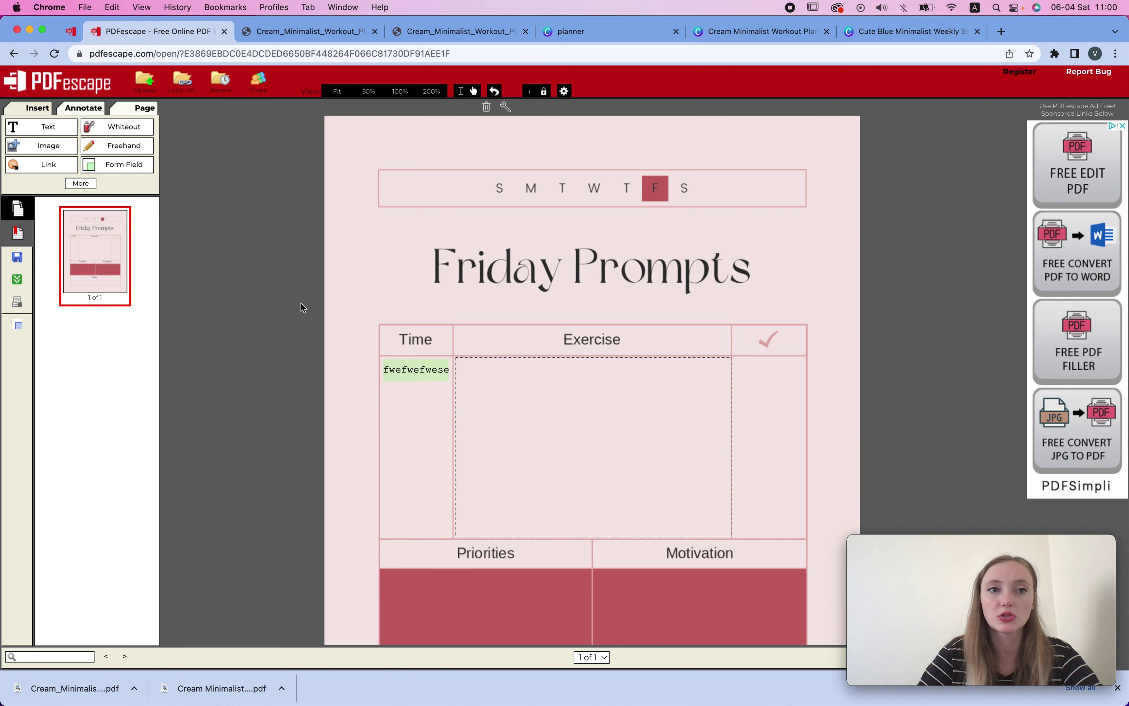
{"action": "left_click", "coordinate": [115, 165]}
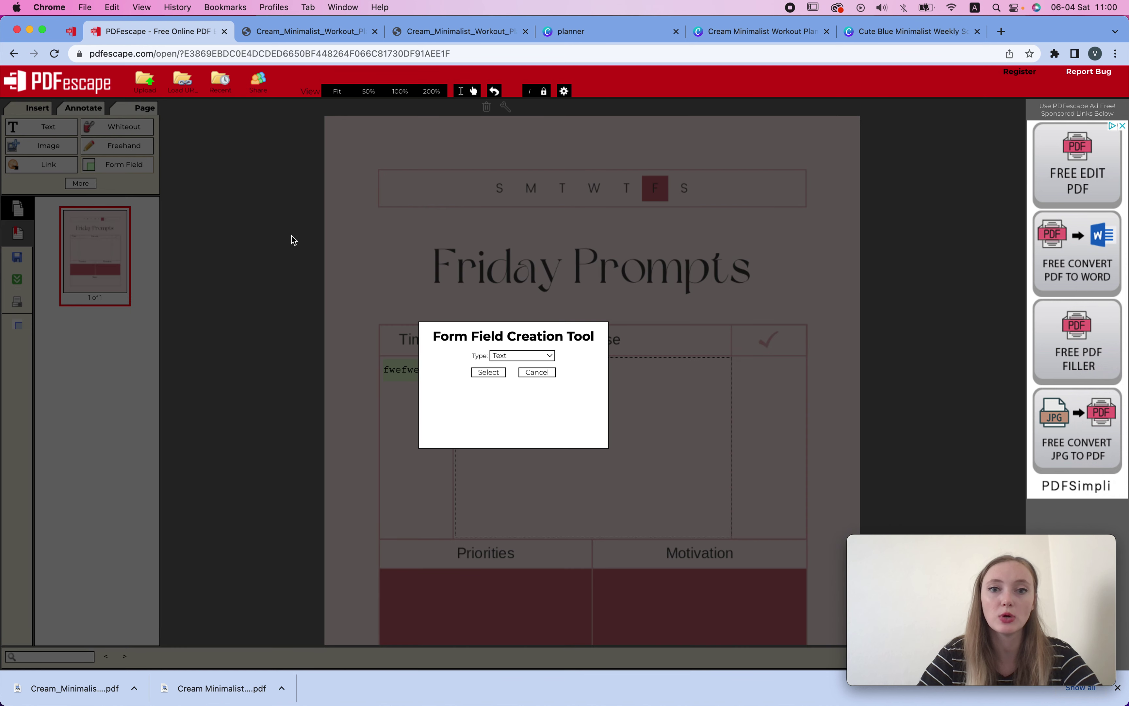
{"action": "left_click", "coordinate": [488, 372]}
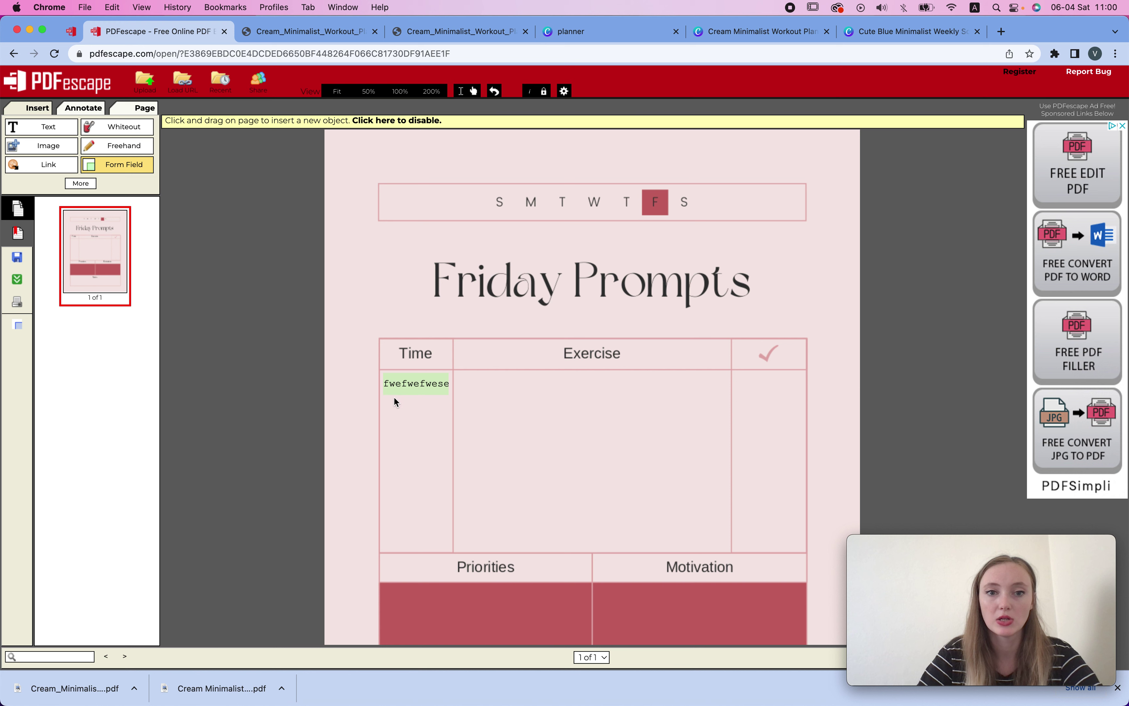
{"action": "left_click_drag", "start_coordinate": [383, 396], "coordinate": [513, 459]}
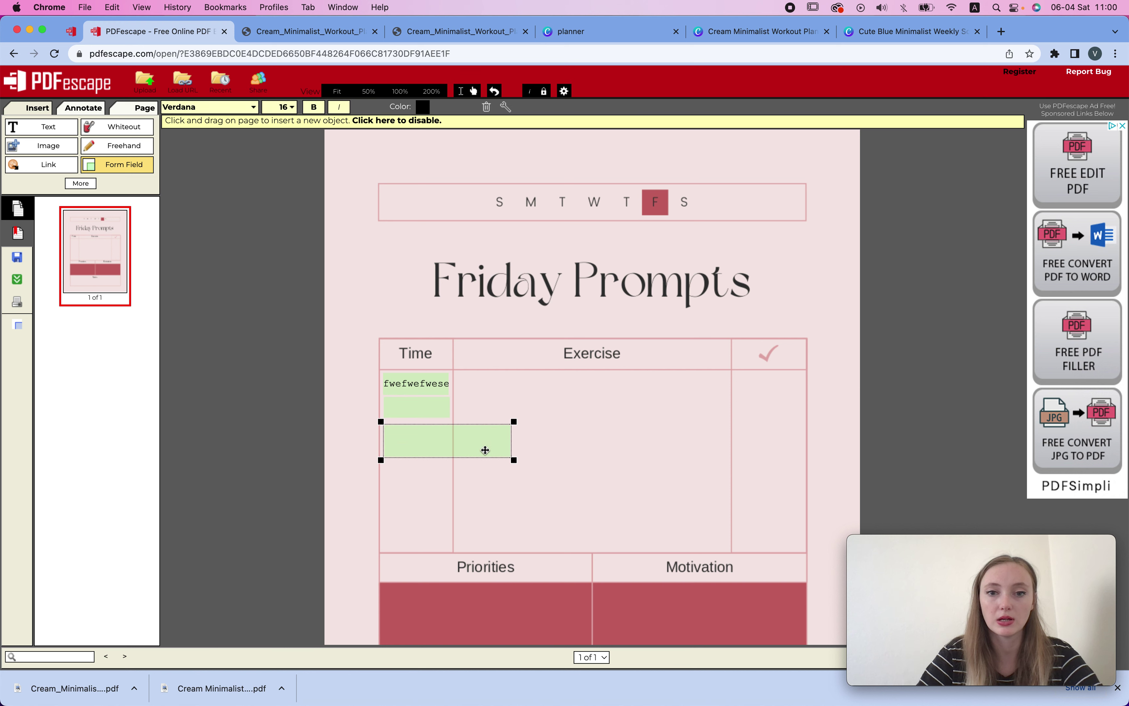
Undo the stray extra fields, turn off insert mode and nudge the lower Time field into place
{"action": "key", "text": "super+z"}
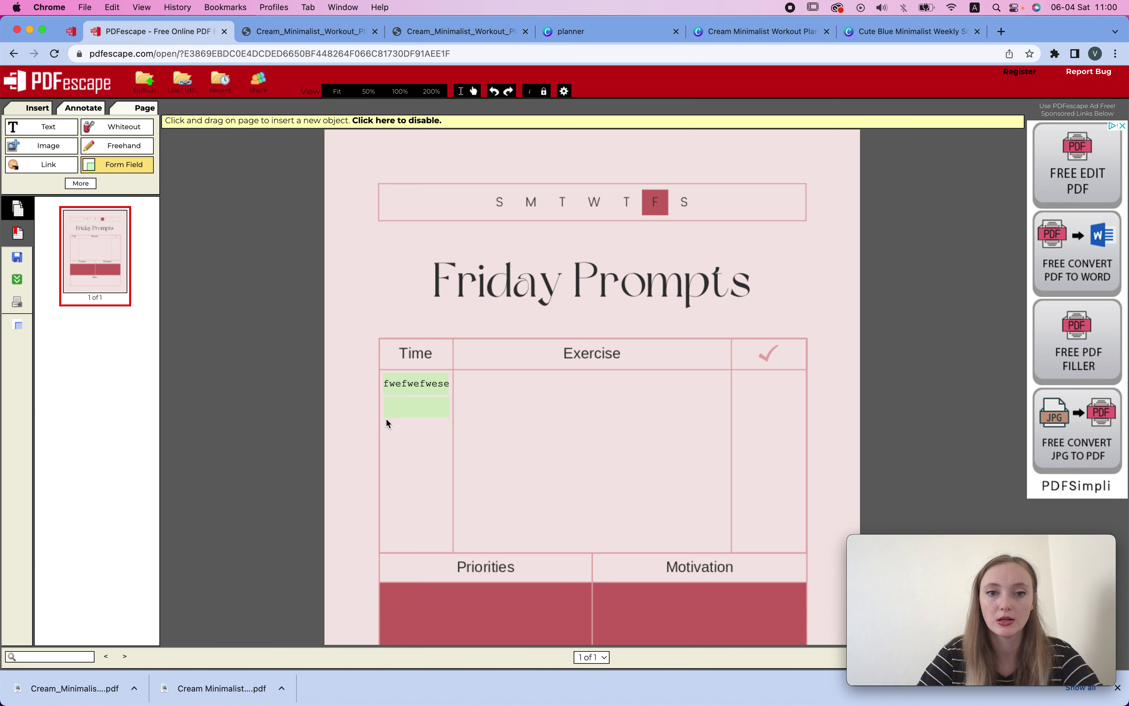
{"action": "left_click_drag", "start_coordinate": [386, 419], "coordinate": [534, 489]}
{"action": "key", "text": "super+z"}
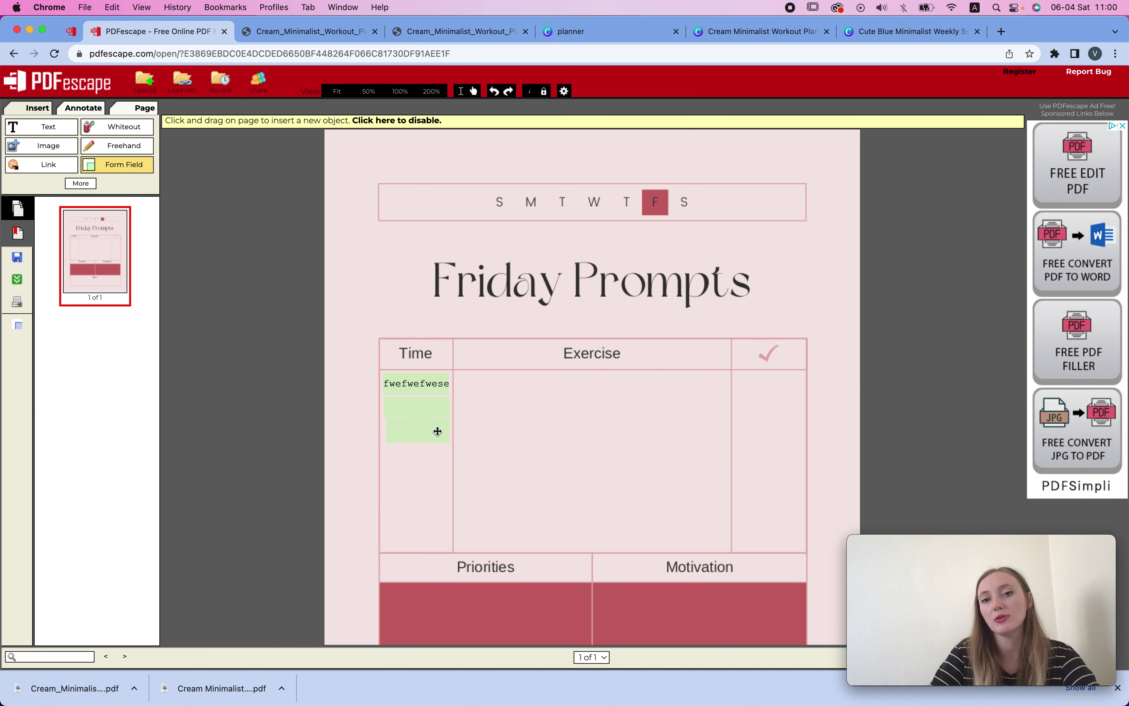
{"action": "left_click", "coordinate": [437, 431]}
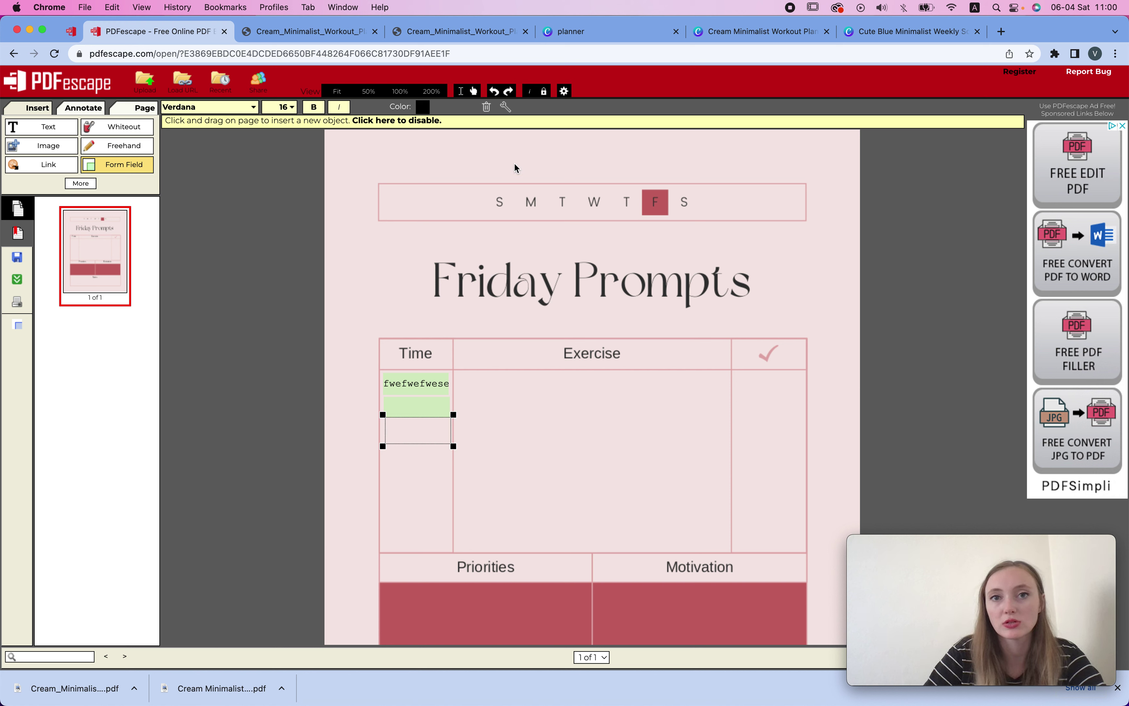
{"action": "left_click", "coordinate": [532, 453]}
{"action": "key", "text": "super+z"}
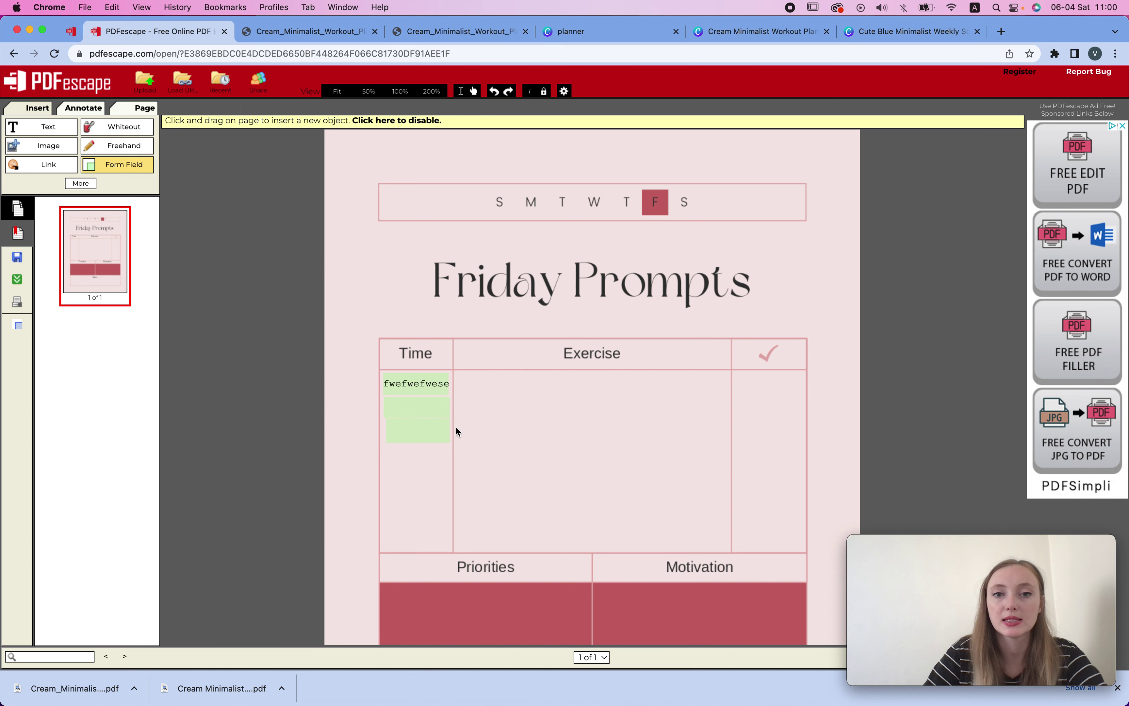
{"action": "left_click", "coordinate": [444, 427]}
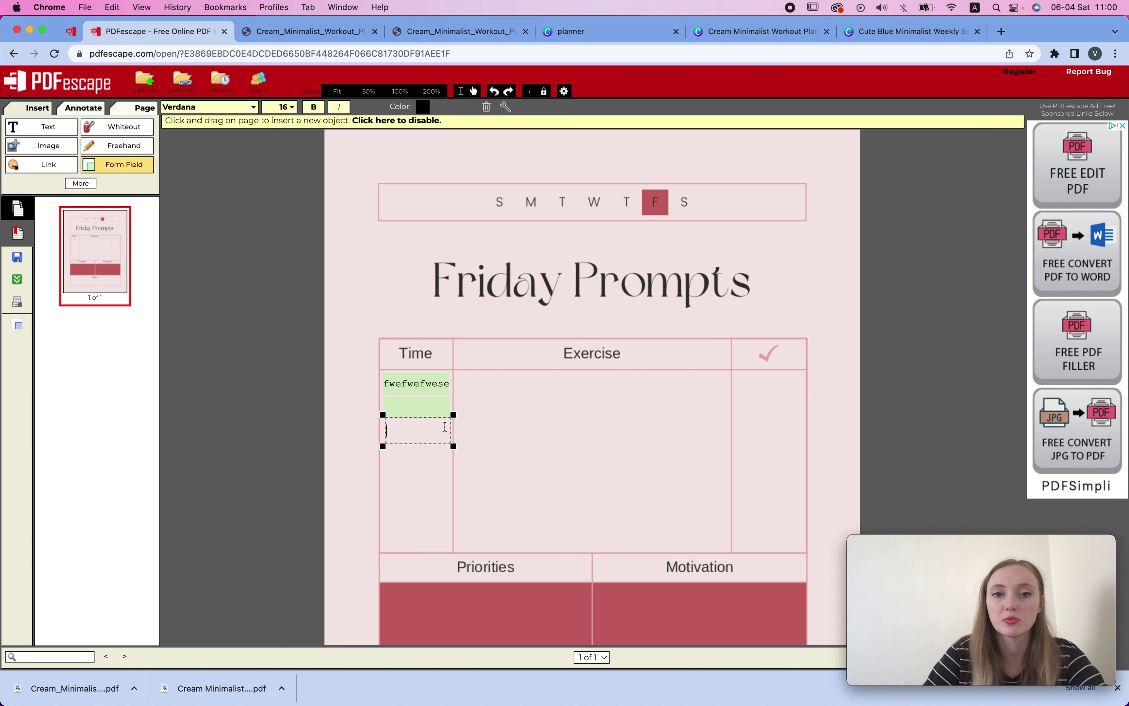
{"action": "left_click", "coordinate": [382, 121]}
{"action": "left_click_drag", "start_coordinate": [415, 412], "coordinate": [412, 415]}
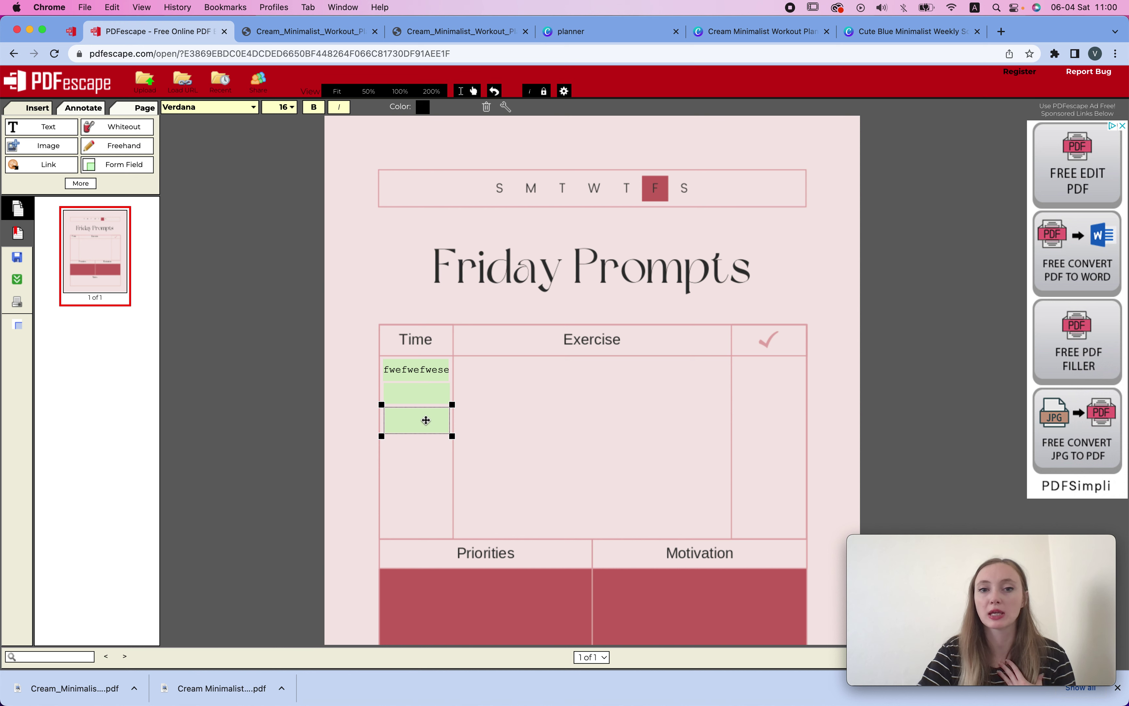
{"action": "scroll", "coordinate": [426, 418], "scroll_direction": "down", "scroll_amount": 1}
Scroll down the planner until the Priorities, Motivation and Notes sections are visible
{"action": "scroll", "coordinate": [426, 418], "scroll_direction": "down", "scroll_amount": 4}
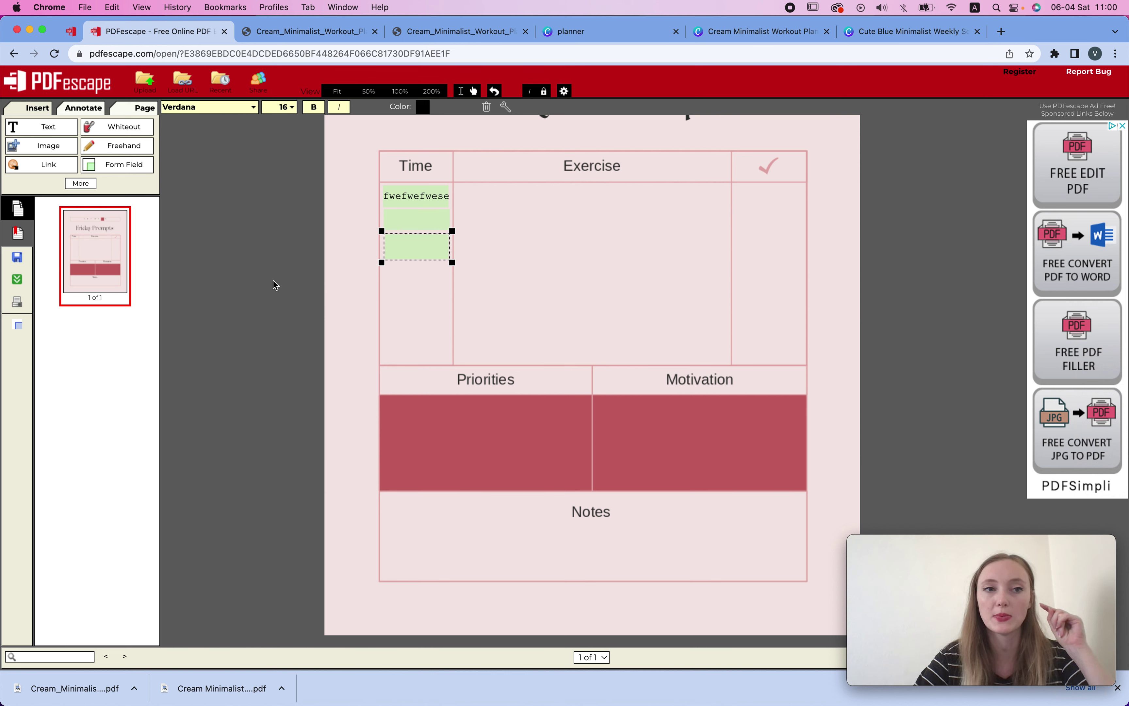
{"action": "left_click", "coordinate": [29, 169]}
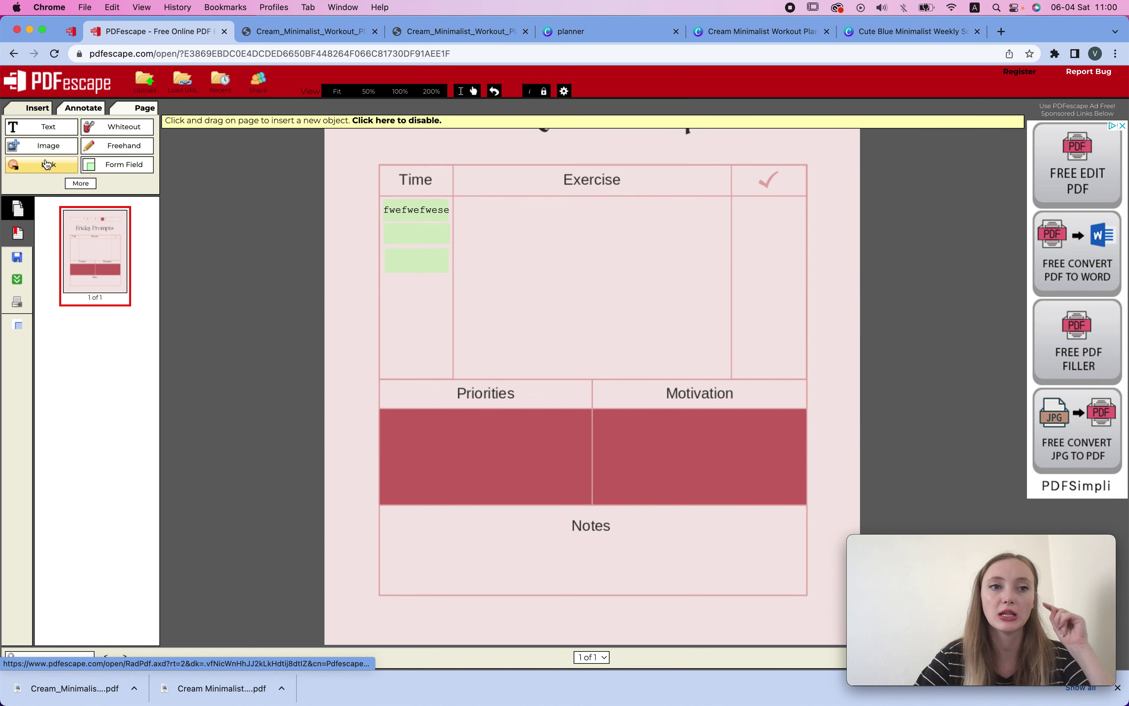
Draw a link area below the Notes box and set it to point to a URL
{"action": "scroll", "coordinate": [240, 254], "scroll_direction": "down", "scroll_amount": 1}
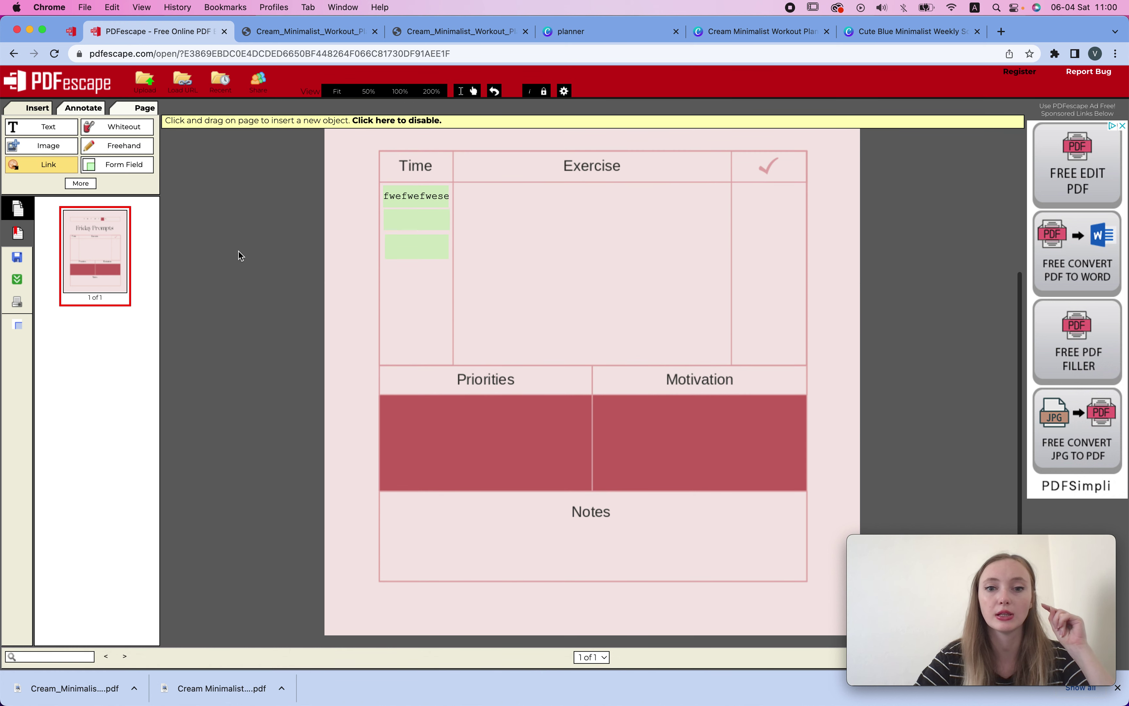
{"action": "left_click_drag", "start_coordinate": [381, 587], "coordinate": [428, 626]}
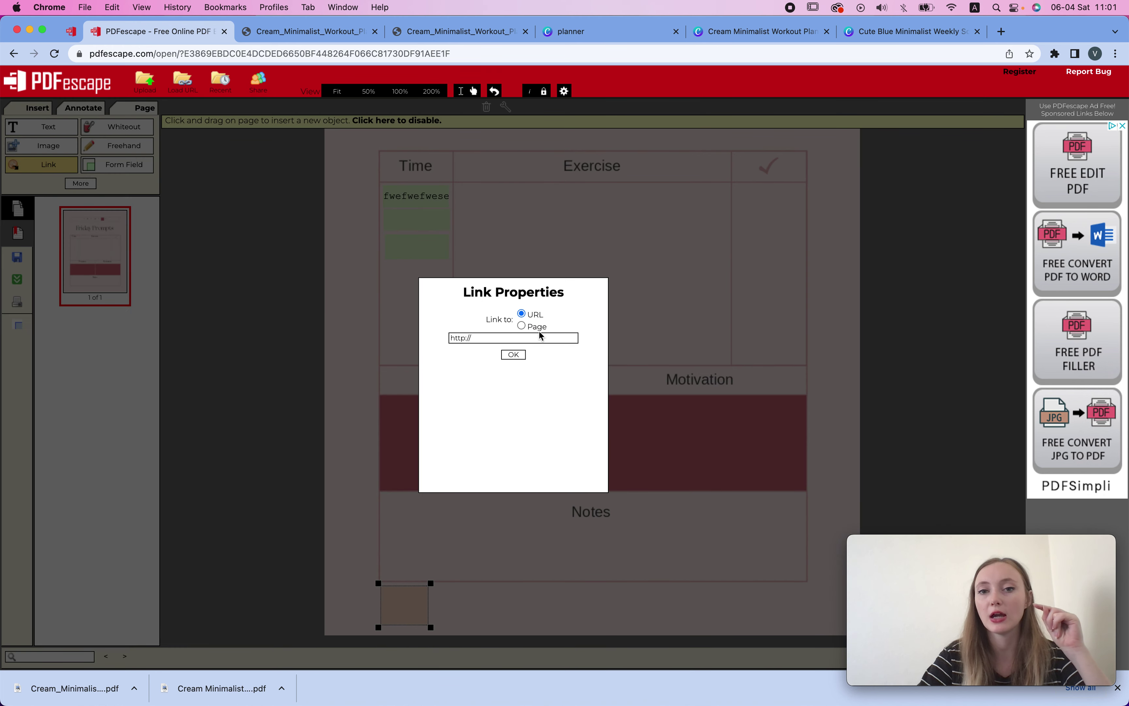
{"action": "left_click", "coordinate": [522, 327]}
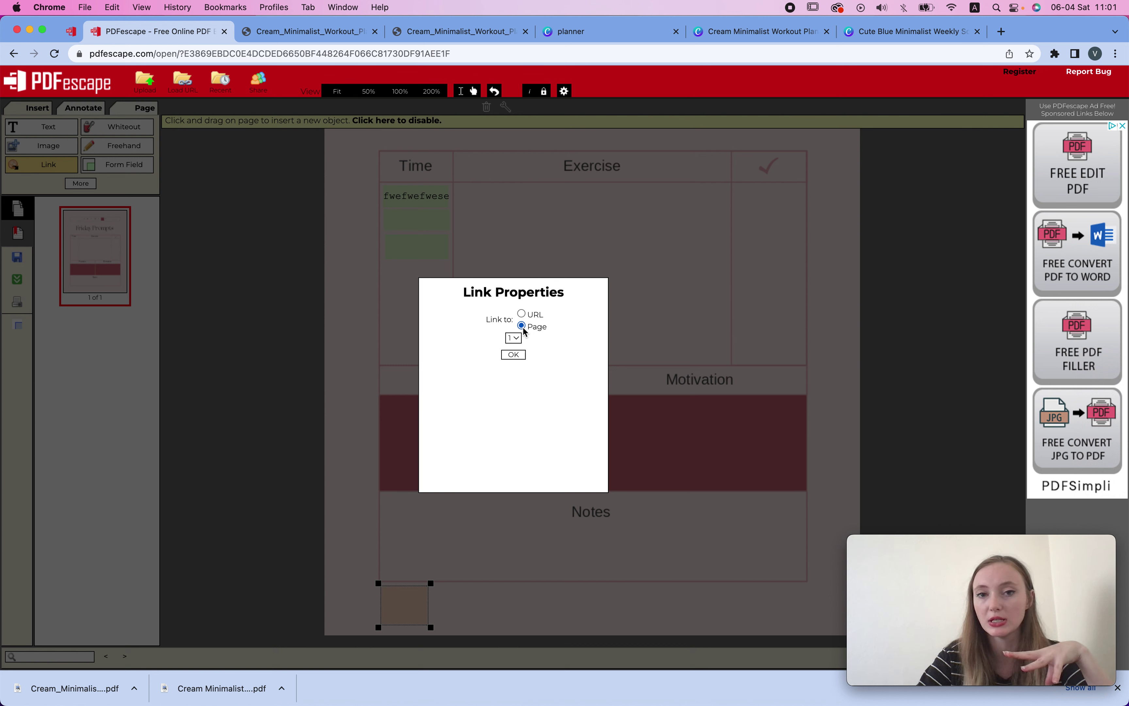
{"action": "left_click", "coordinate": [521, 314]}
{"action": "left_click", "coordinate": [501, 340]}
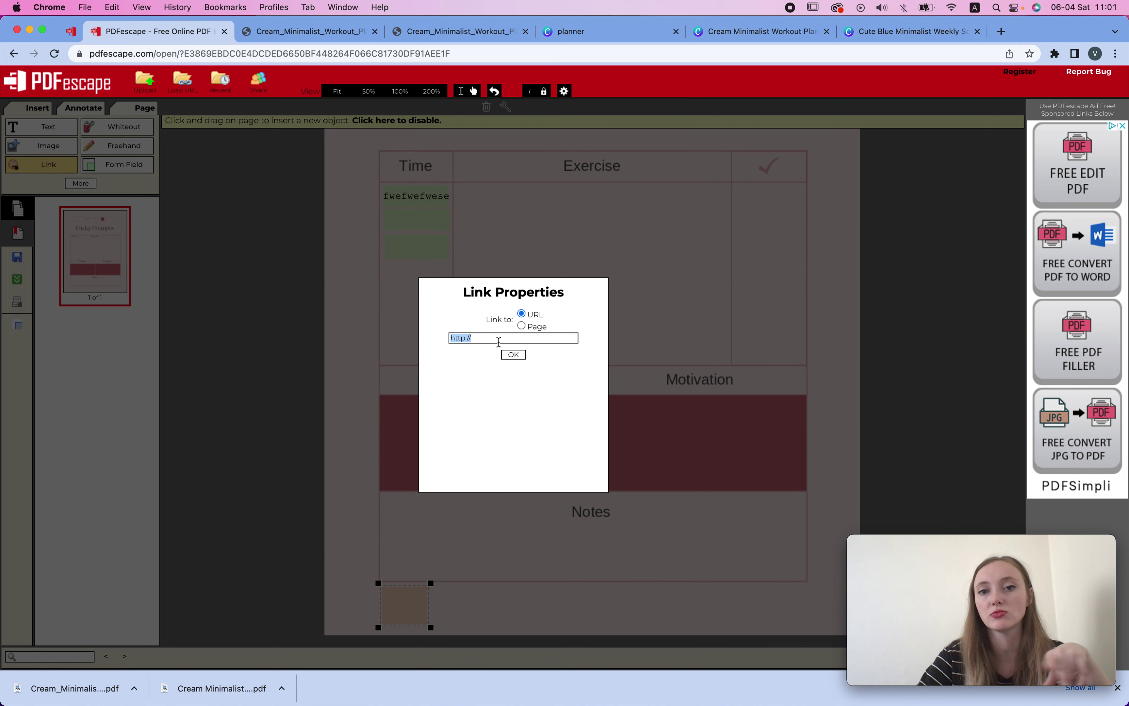
{"action": "left_click", "coordinate": [514, 355]}
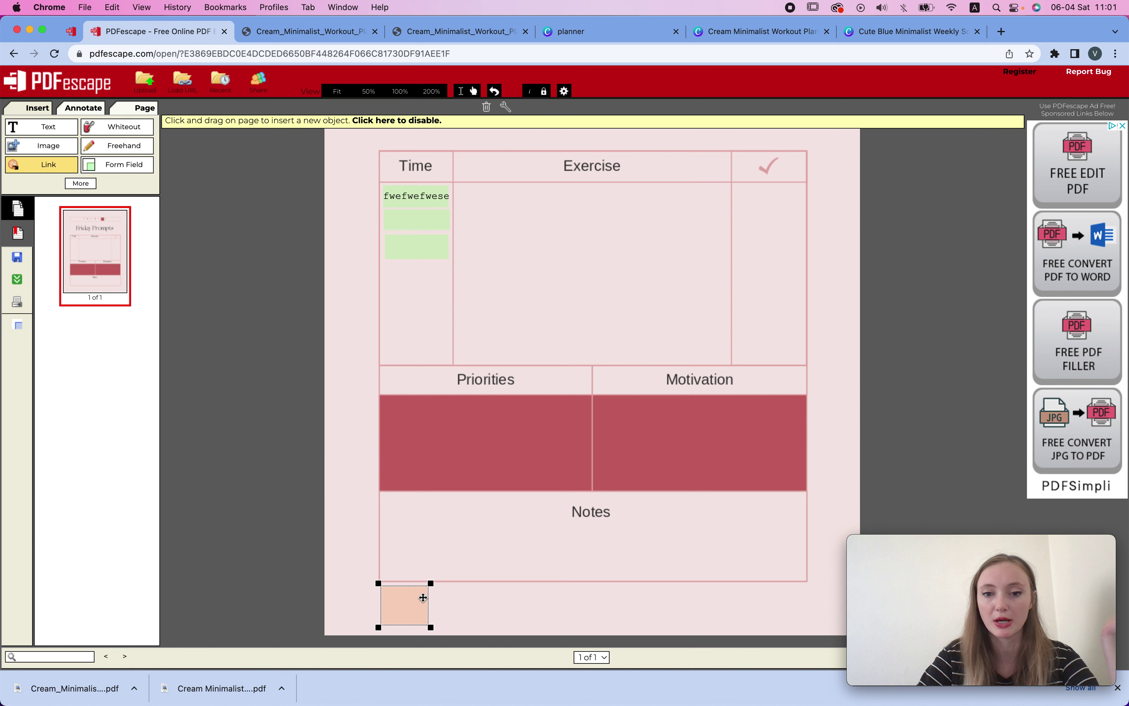
{"action": "left_click", "coordinate": [306, 457]}
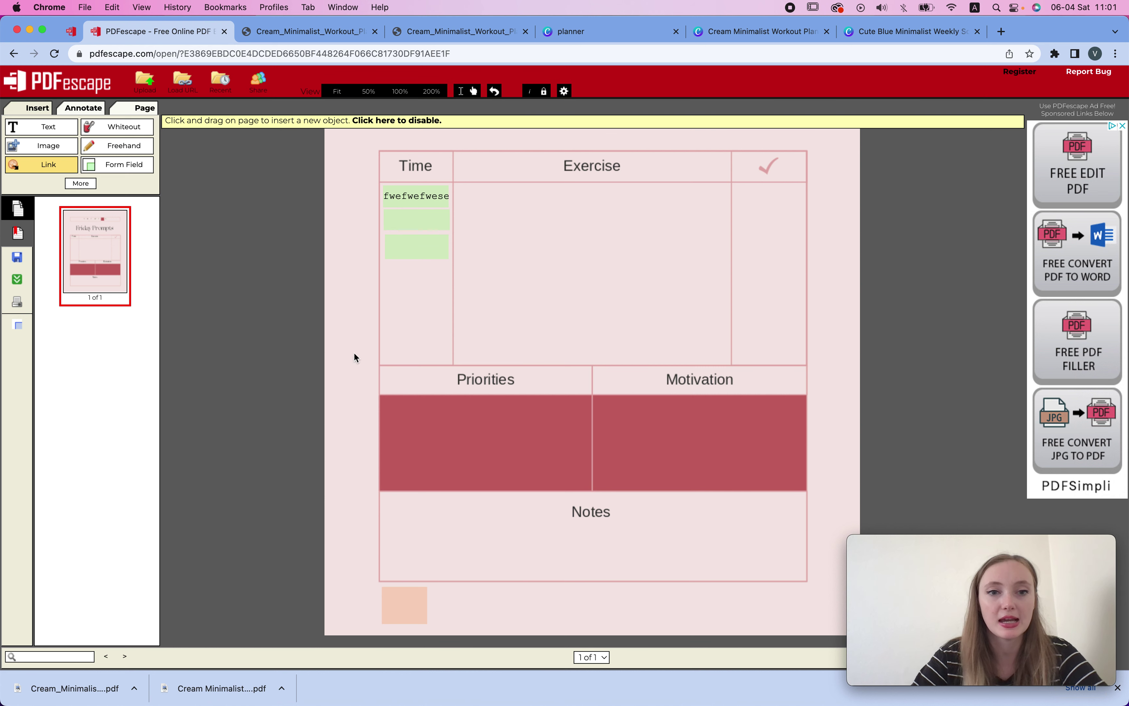
Draw a Checkbox form field in the tick column beside the first Time field
{"action": "left_click", "coordinate": [119, 165]}
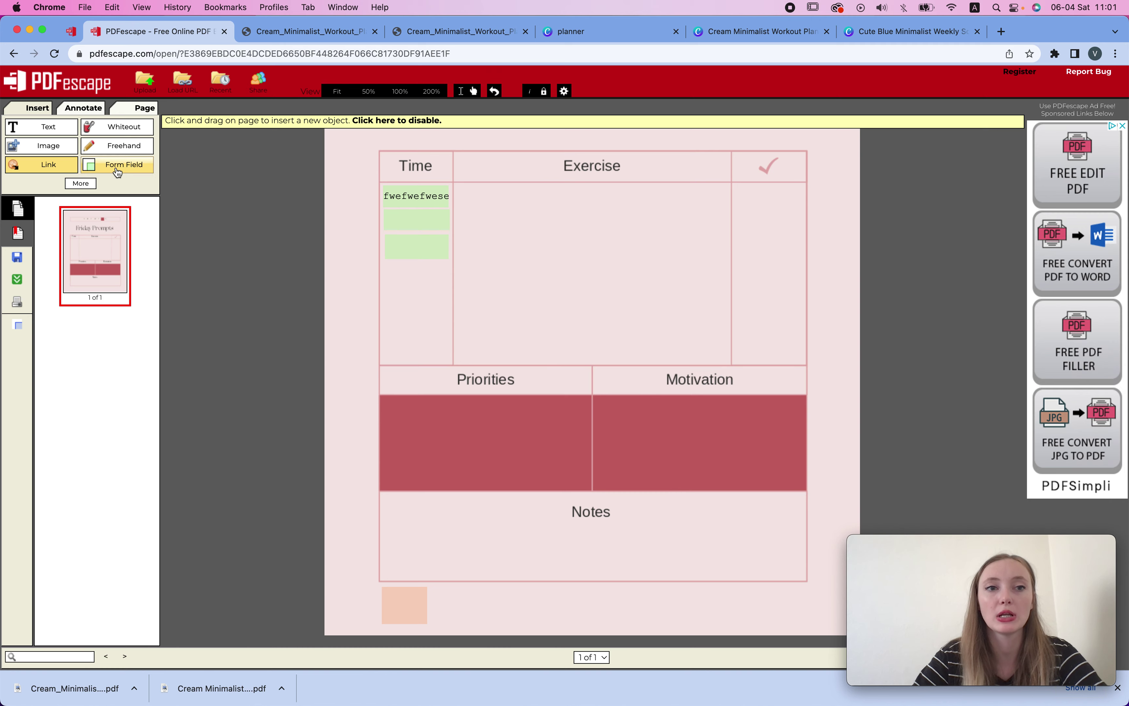
{"action": "left_click", "coordinate": [526, 355]}
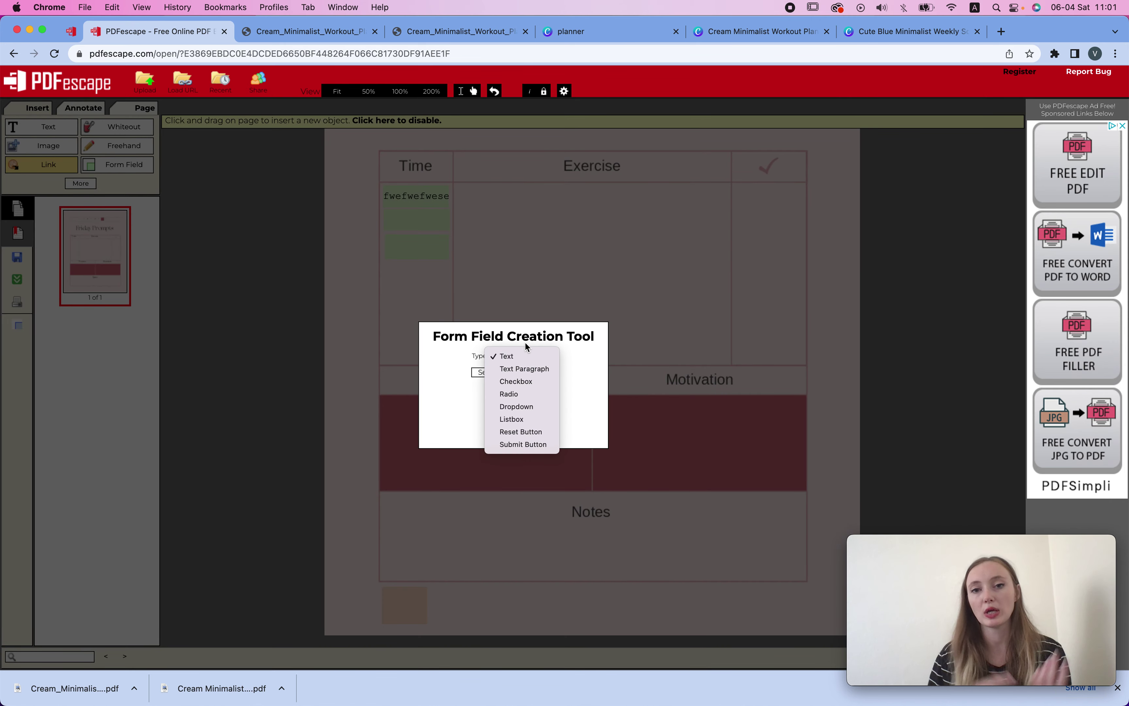
{"action": "left_click", "coordinate": [537, 381]}
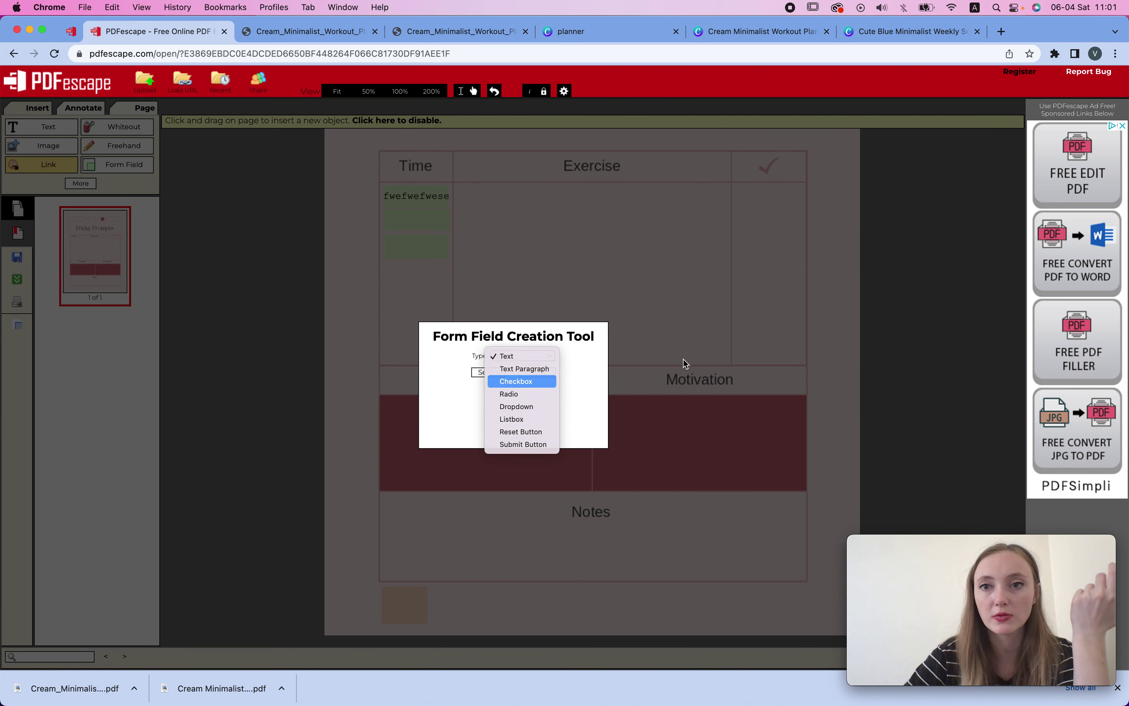
{"action": "left_click", "coordinate": [488, 372]}
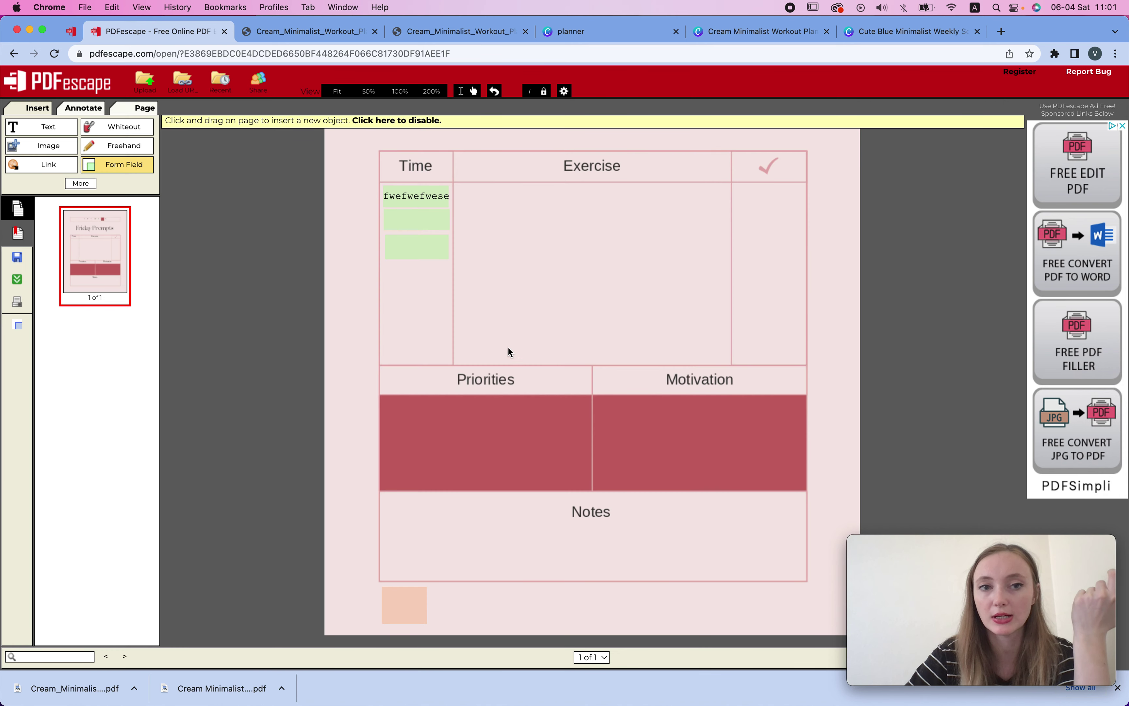
{"action": "left_click", "coordinate": [132, 169]}
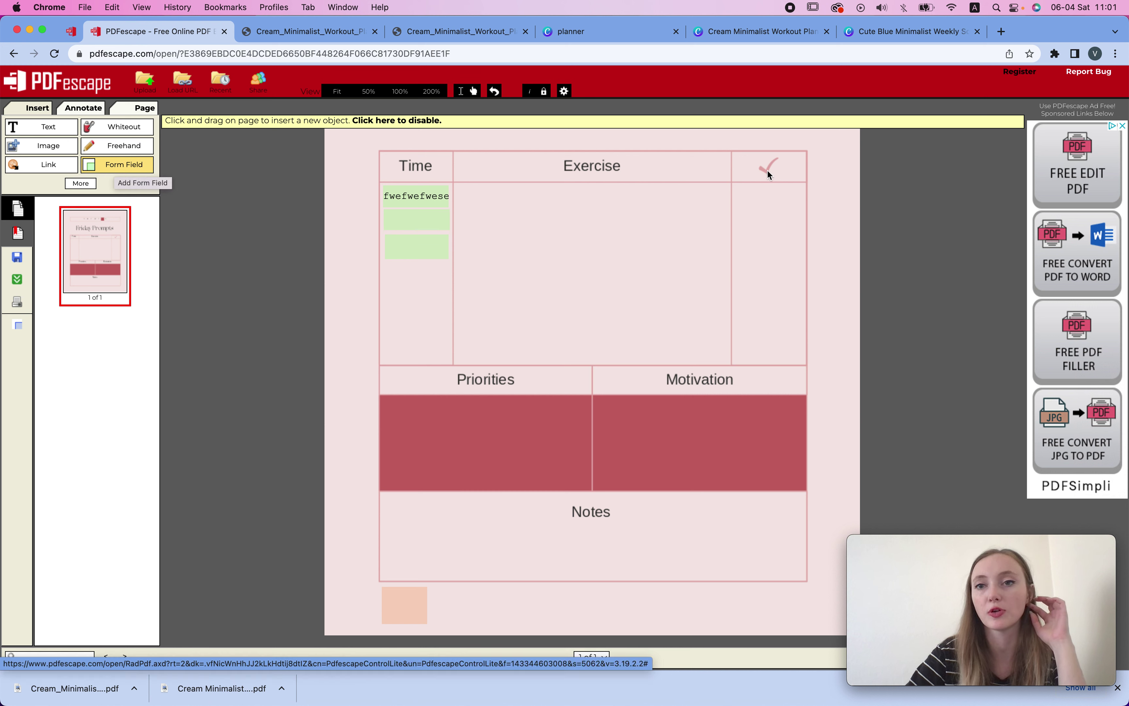
{"action": "left_click_drag", "start_coordinate": [755, 189], "coordinate": [787, 217]}
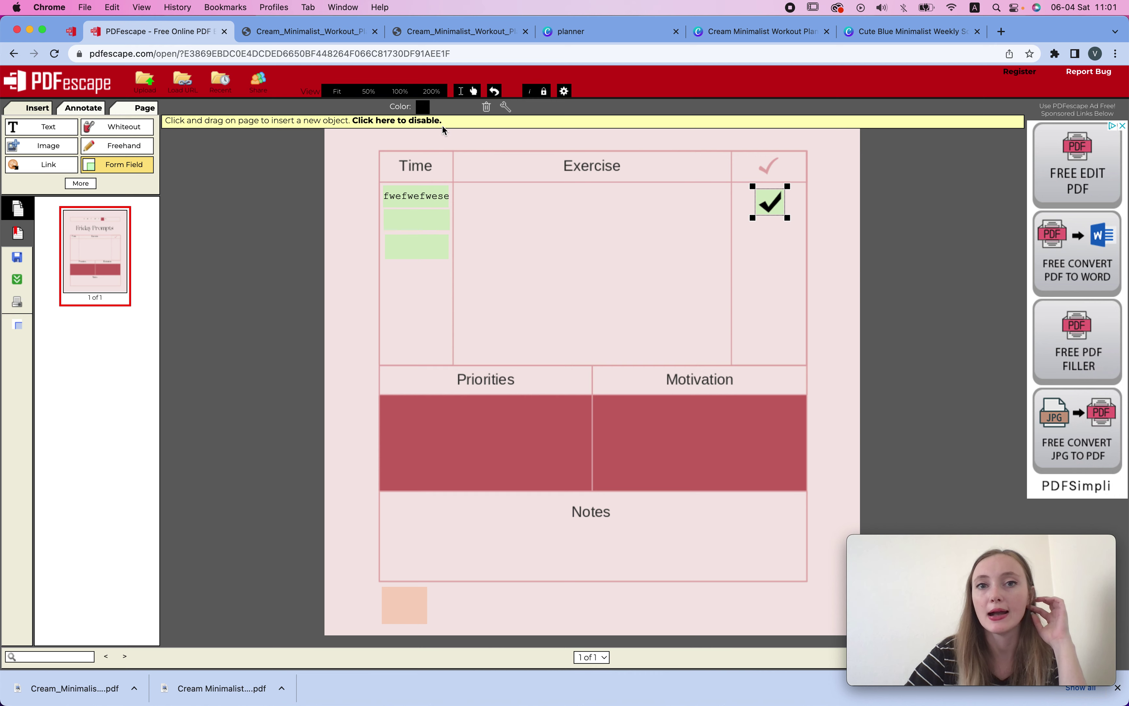
Set the checkbox's check type to Star and shrink it to fit the column
{"action": "left_click", "coordinate": [506, 109]}
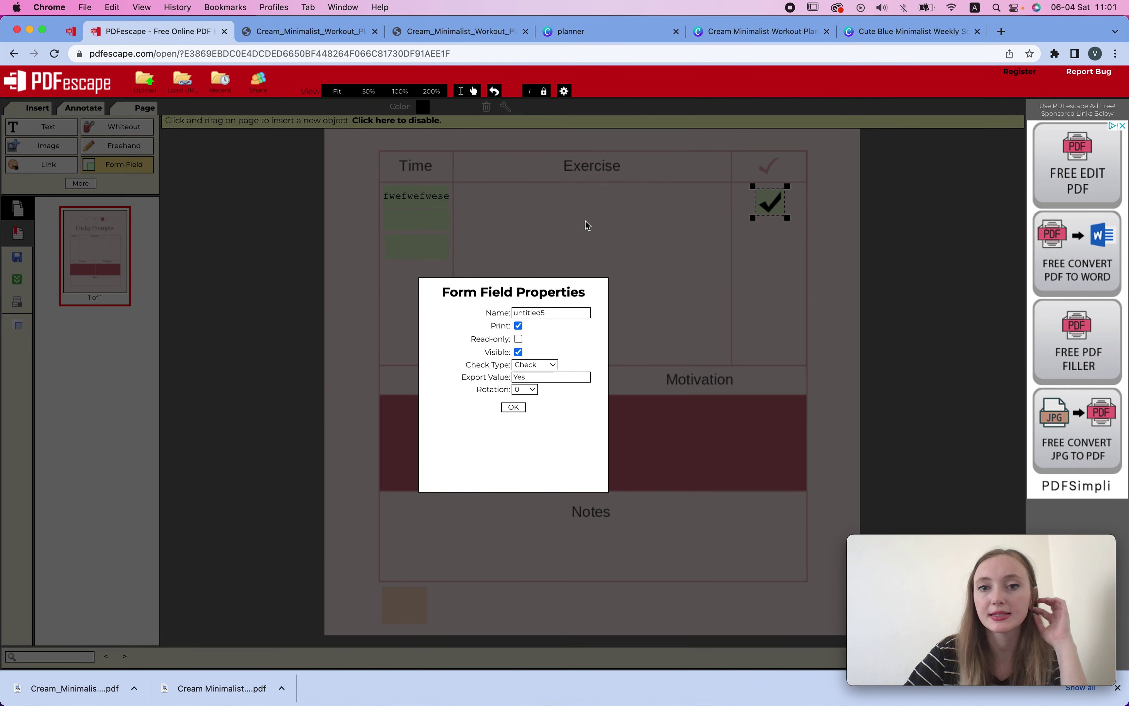
{"action": "left_click", "coordinate": [537, 365]}
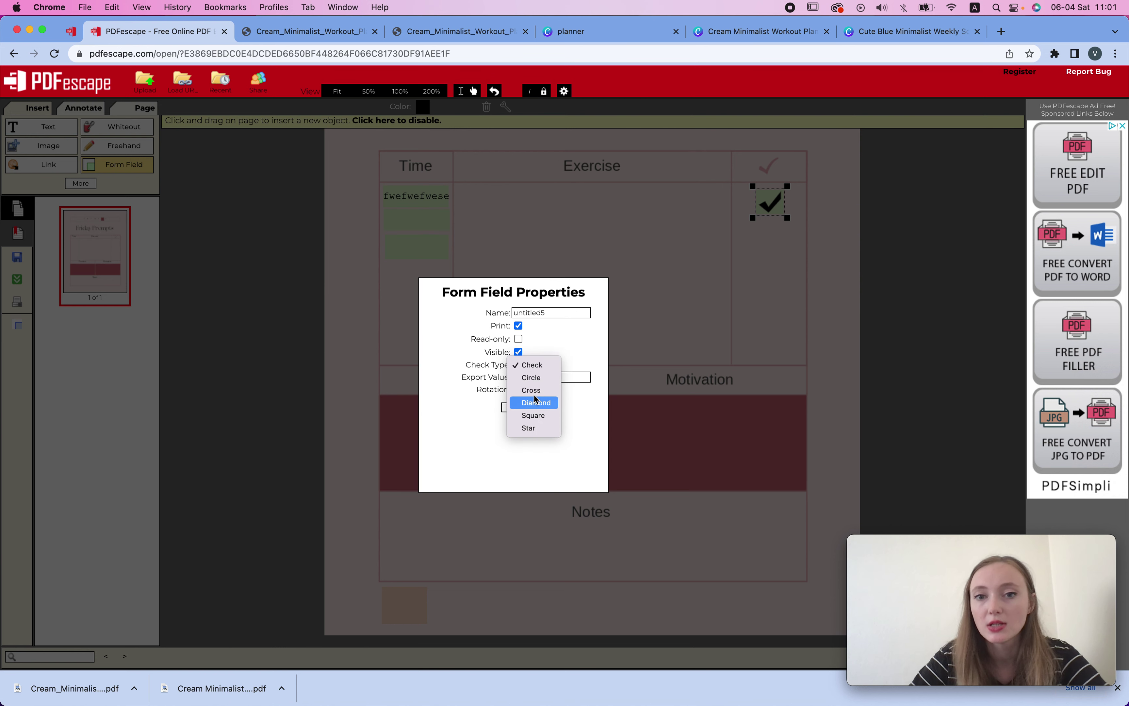
{"action": "left_click", "coordinate": [529, 428]}
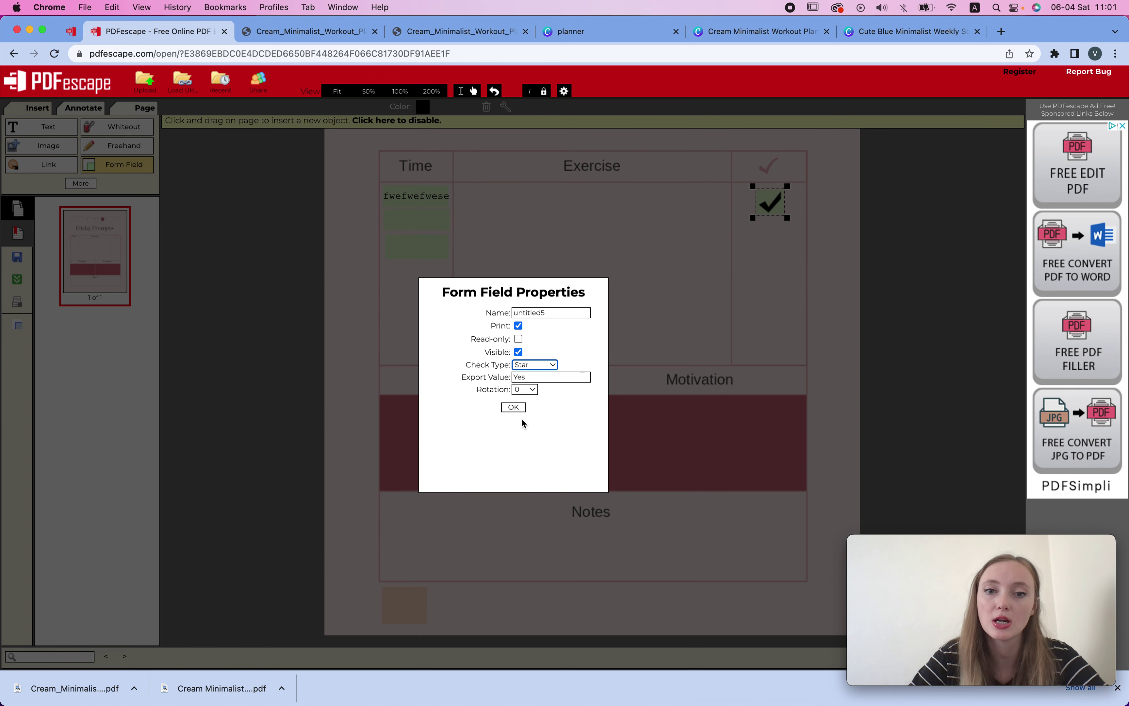
{"action": "left_click", "coordinate": [516, 408]}
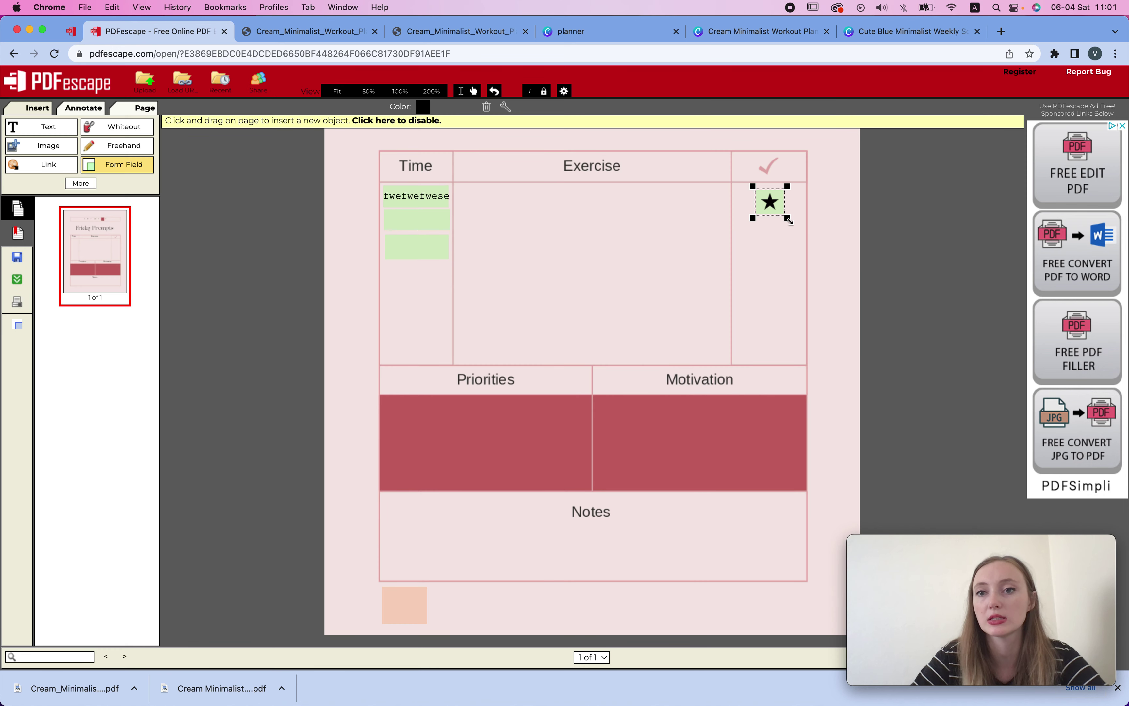
{"action": "left_click_drag", "start_coordinate": [788, 220], "coordinate": [772, 202]}
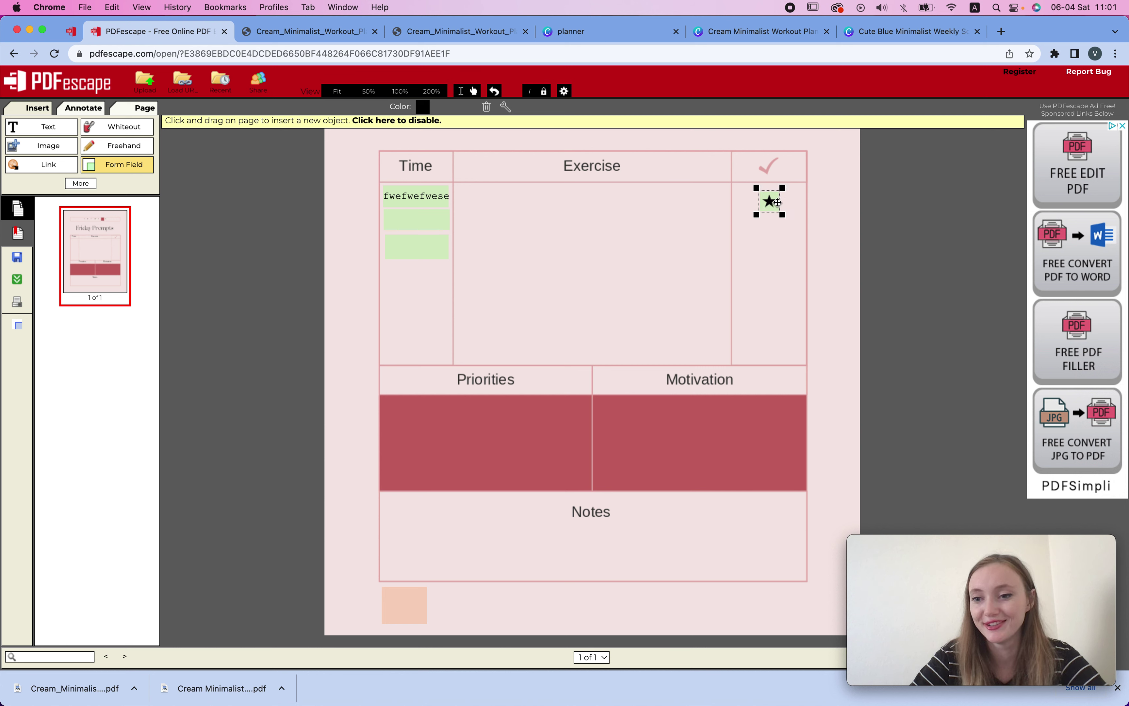
Add a check-mark checkbox under the star and a third checkbox below it
{"action": "left_click", "coordinate": [788, 286]}
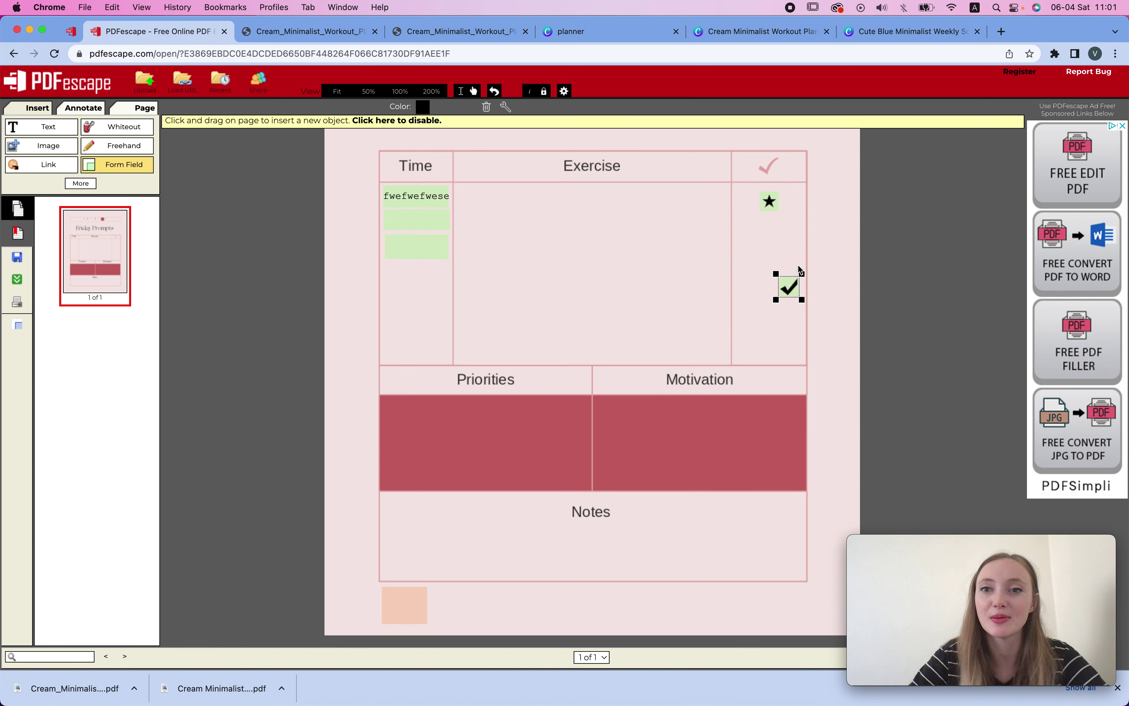
{"action": "left_click_drag", "start_coordinate": [791, 289], "coordinate": [770, 233]}
{"action": "left_click", "coordinate": [766, 252]}
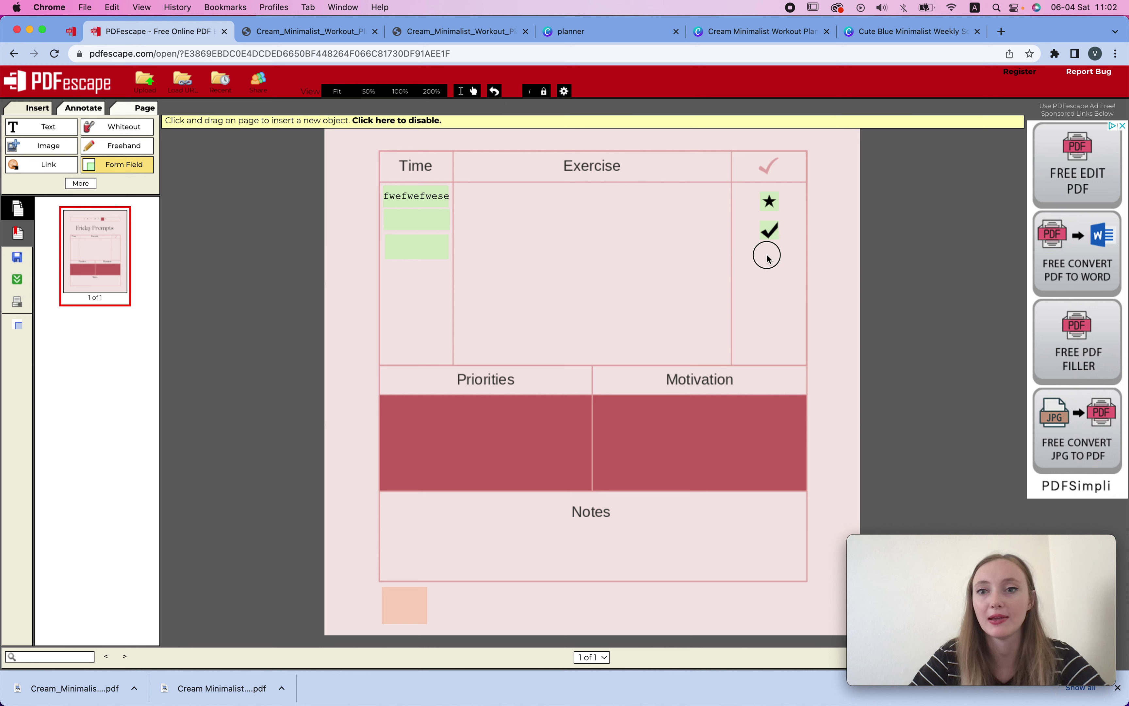
{"action": "left_click", "coordinate": [775, 262]}
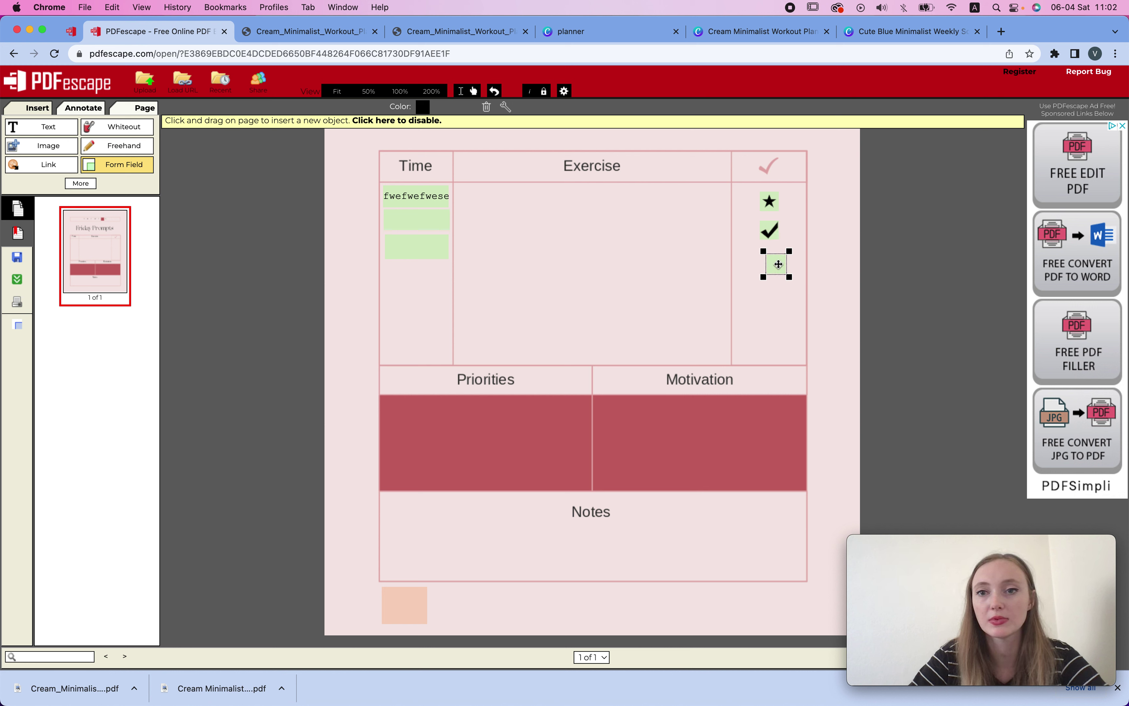
Give the third checkbox a Square check style and nudge it into line
{"action": "left_click", "coordinate": [505, 107]}
{"action": "left_click", "coordinate": [549, 367]}
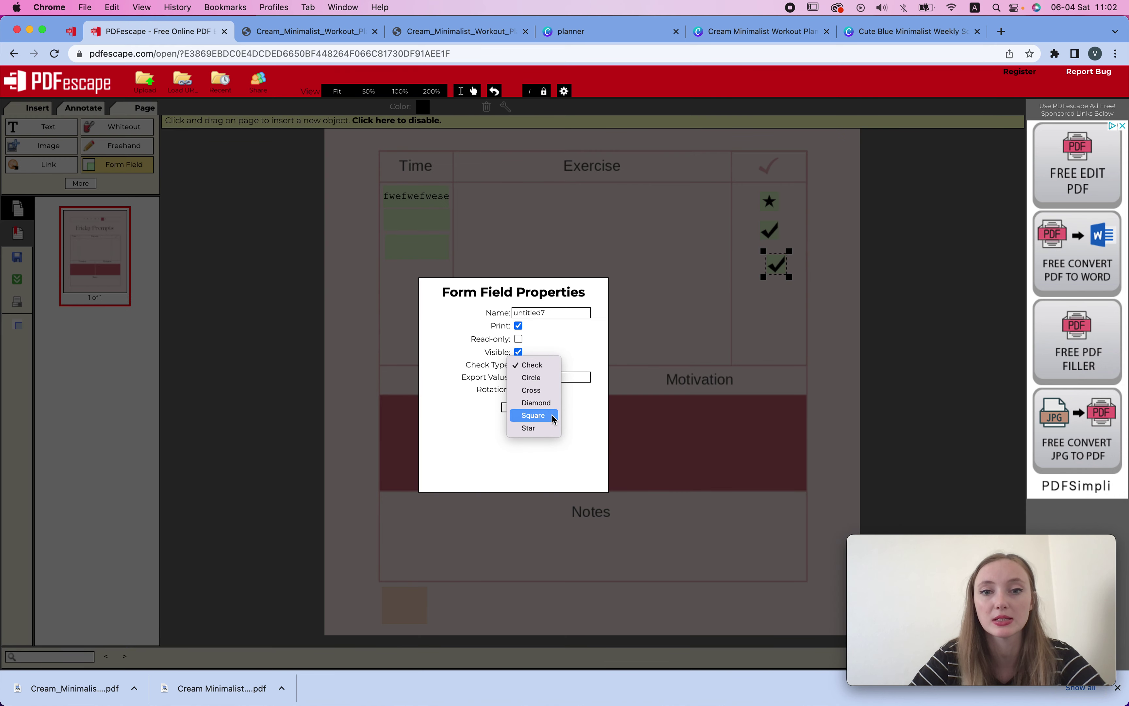
{"action": "left_click", "coordinate": [535, 403]}
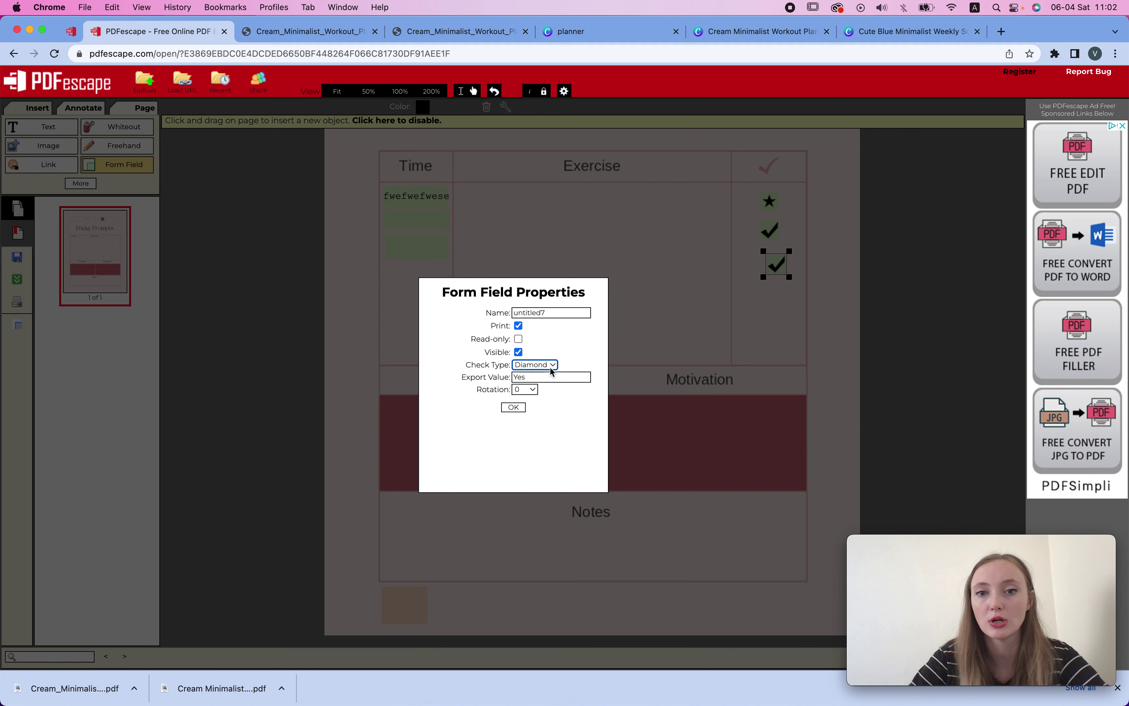
{"action": "left_click", "coordinate": [550, 369]}
{"action": "left_click", "coordinate": [537, 395]}
{"action": "left_click", "coordinate": [513, 407]}
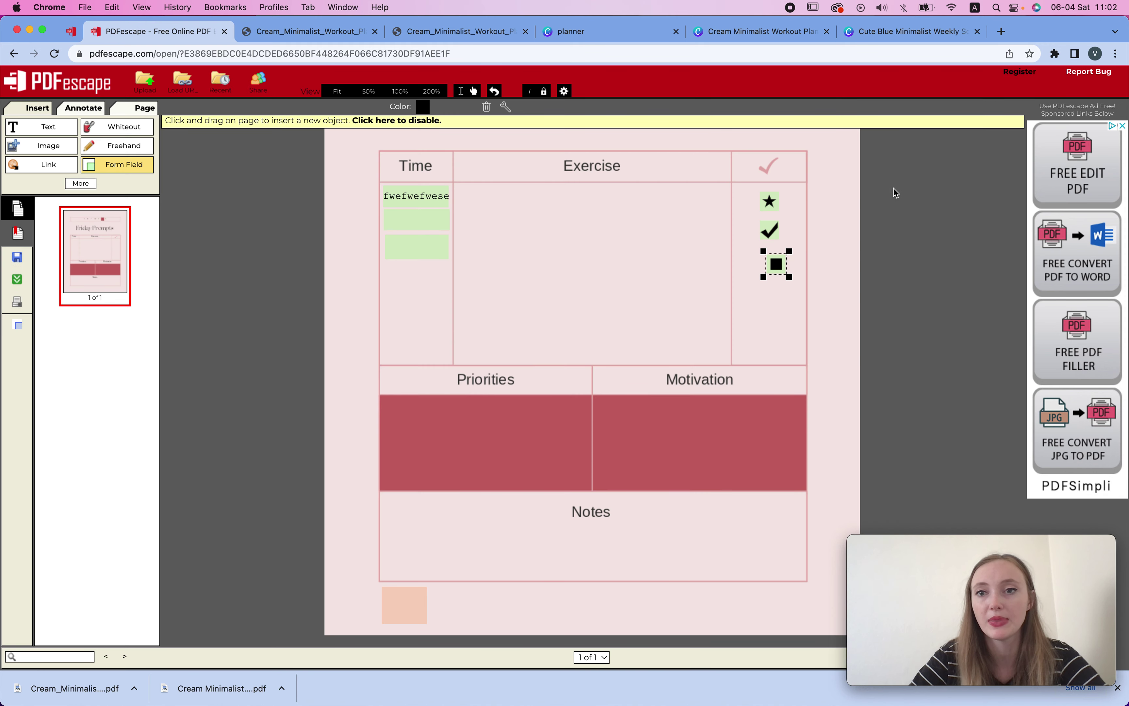
{"action": "left_click_drag", "start_coordinate": [777, 262], "coordinate": [770, 258]}
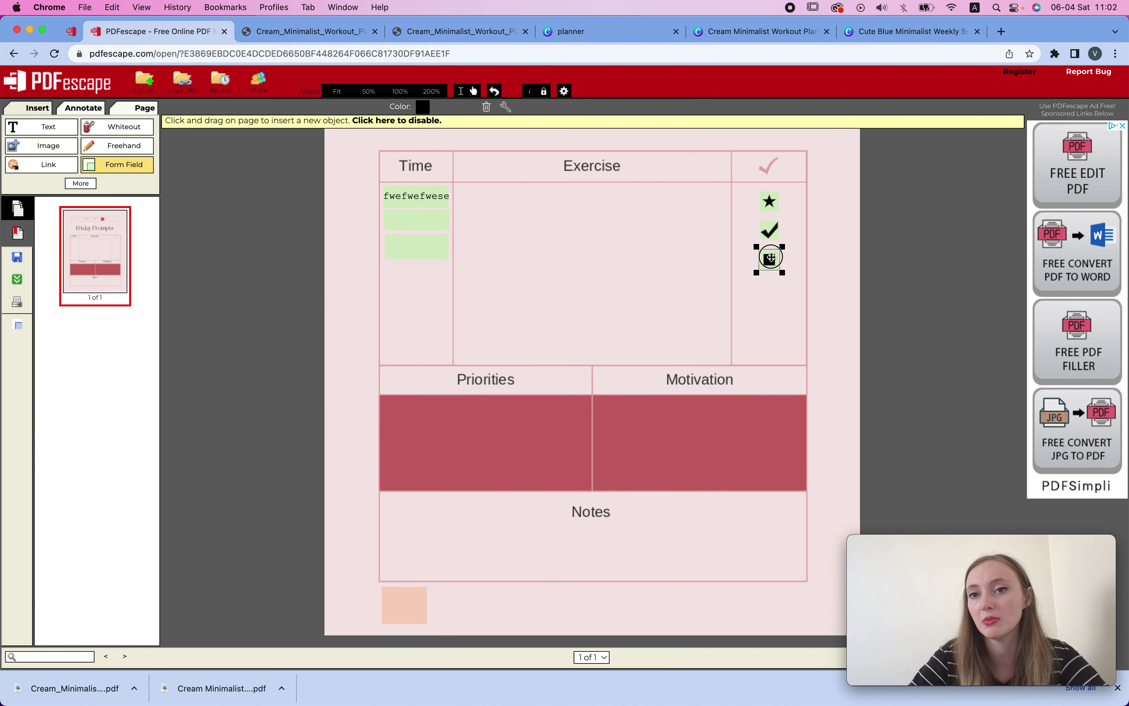
Reconfirm the square checkbox's properties and undo the stray extra checkbox
{"action": "left_click", "coordinate": [502, 108]}
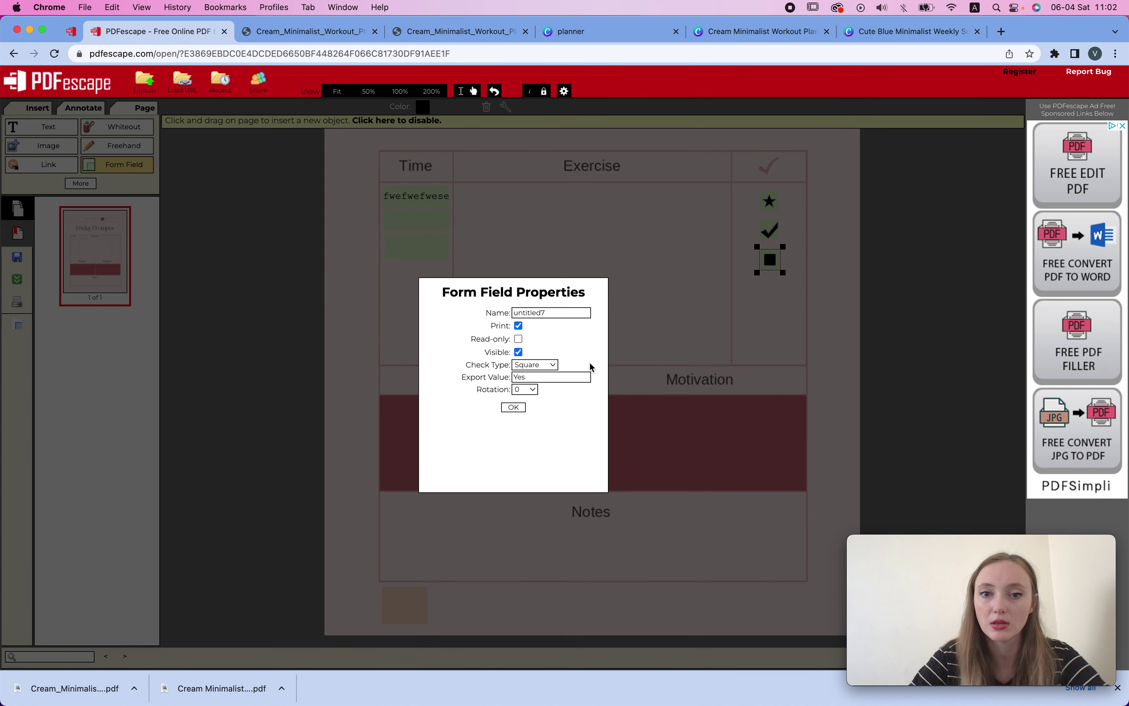
{"action": "left_click", "coordinate": [518, 409]}
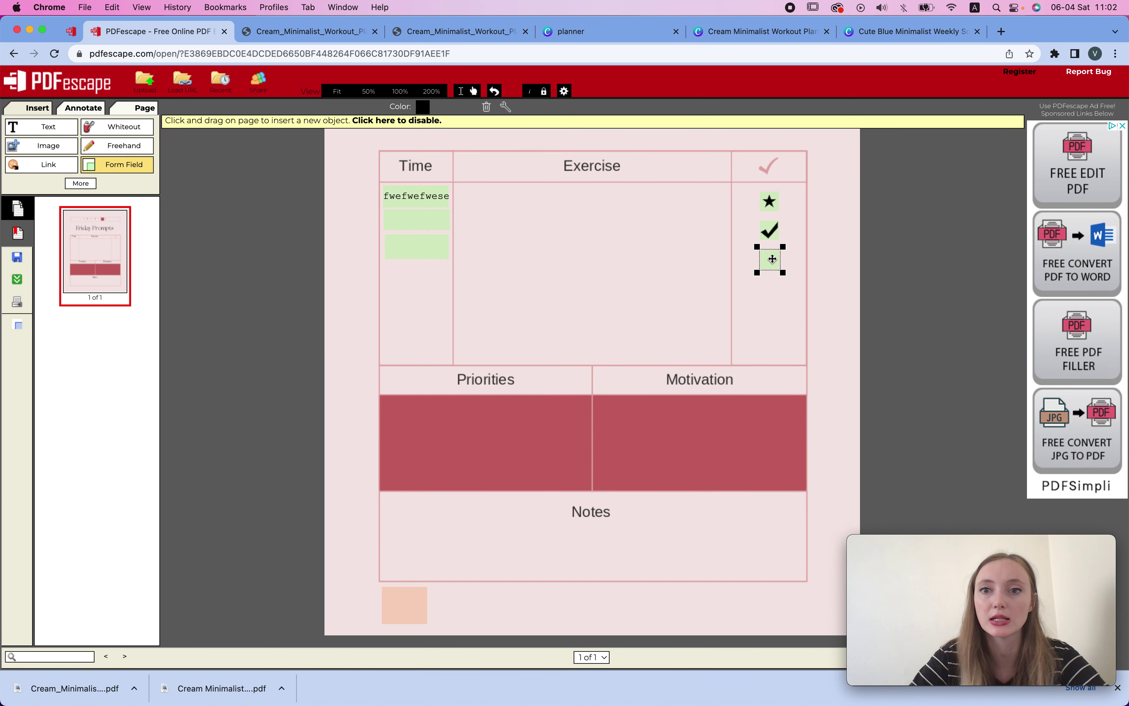
{"action": "left_click", "coordinate": [786, 293]}
{"action": "key", "text": "ctrl+z"}
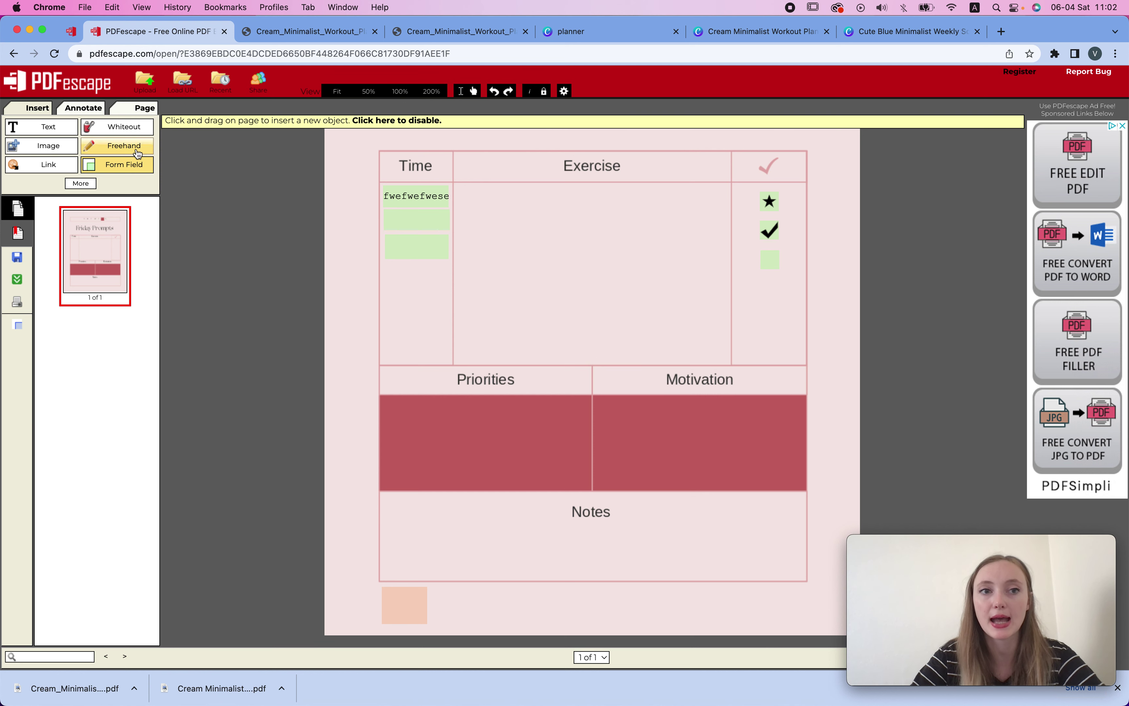
{"action": "left_click", "coordinate": [133, 164]}
Draw a Dropdown form field across the Exercise column
{"action": "left_click", "coordinate": [524, 355]}
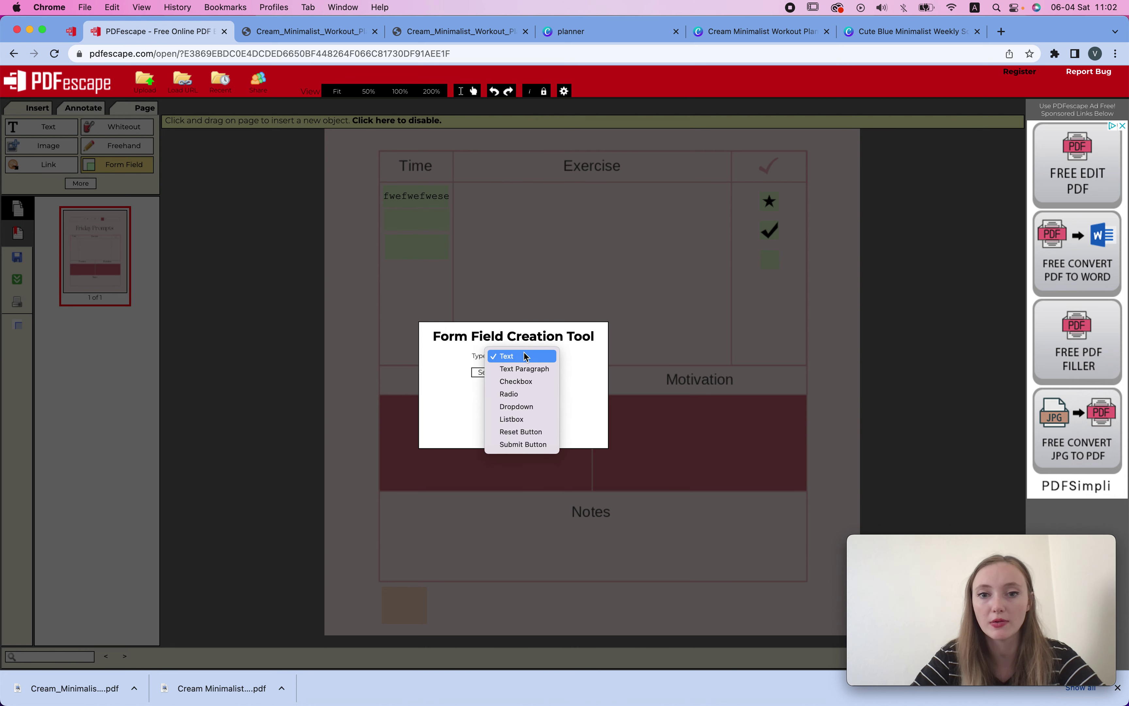
{"action": "left_click", "coordinate": [522, 406]}
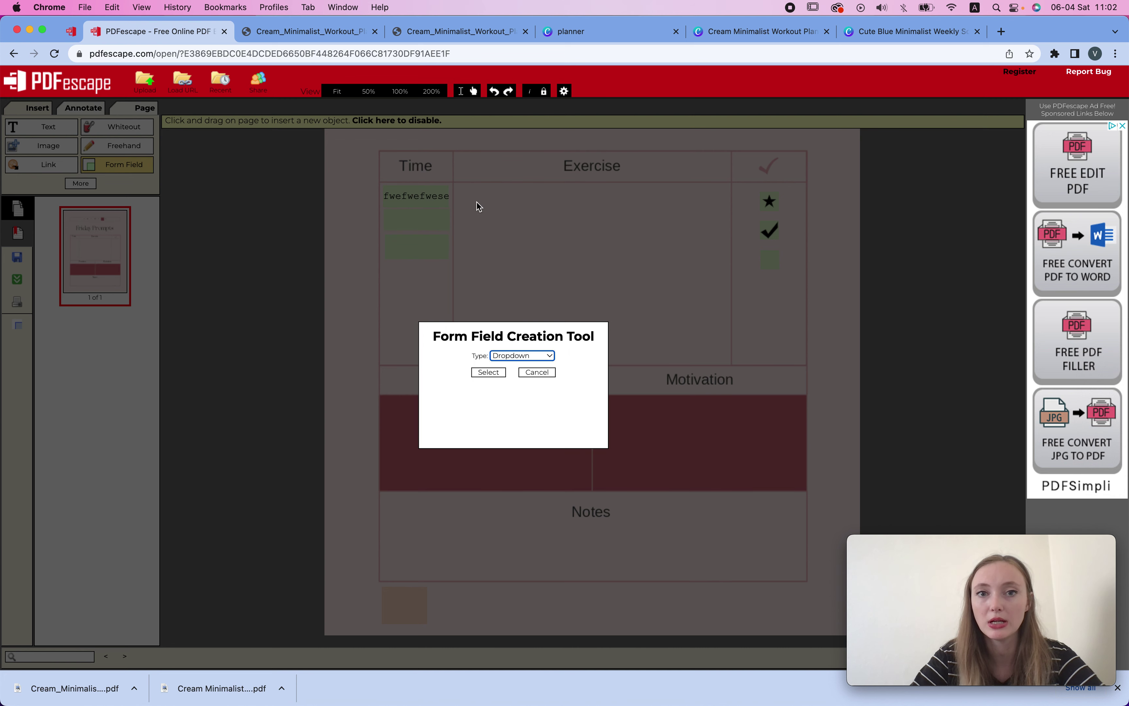
{"action": "left_click", "coordinate": [488, 372]}
{"action": "left_click_drag", "start_coordinate": [457, 184], "coordinate": [731, 366]}
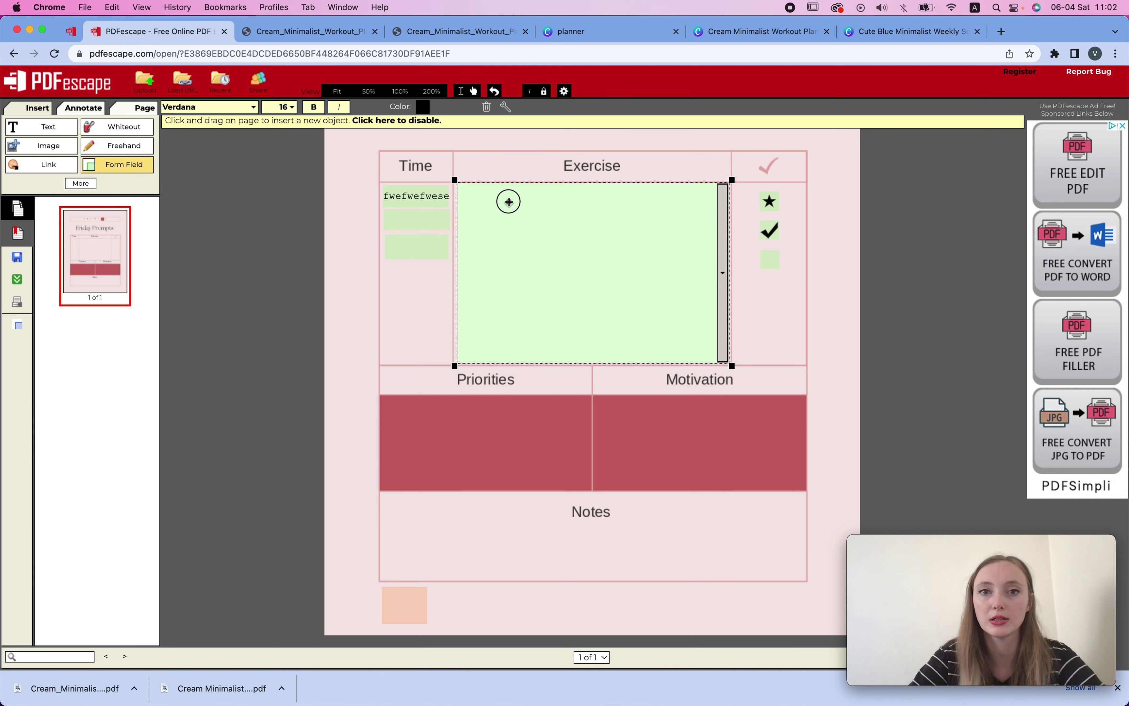
Give the dropdown options FB, IG and Tw, with Sort Options and Allow Custom enabled
{"action": "left_click", "coordinate": [504, 109]}
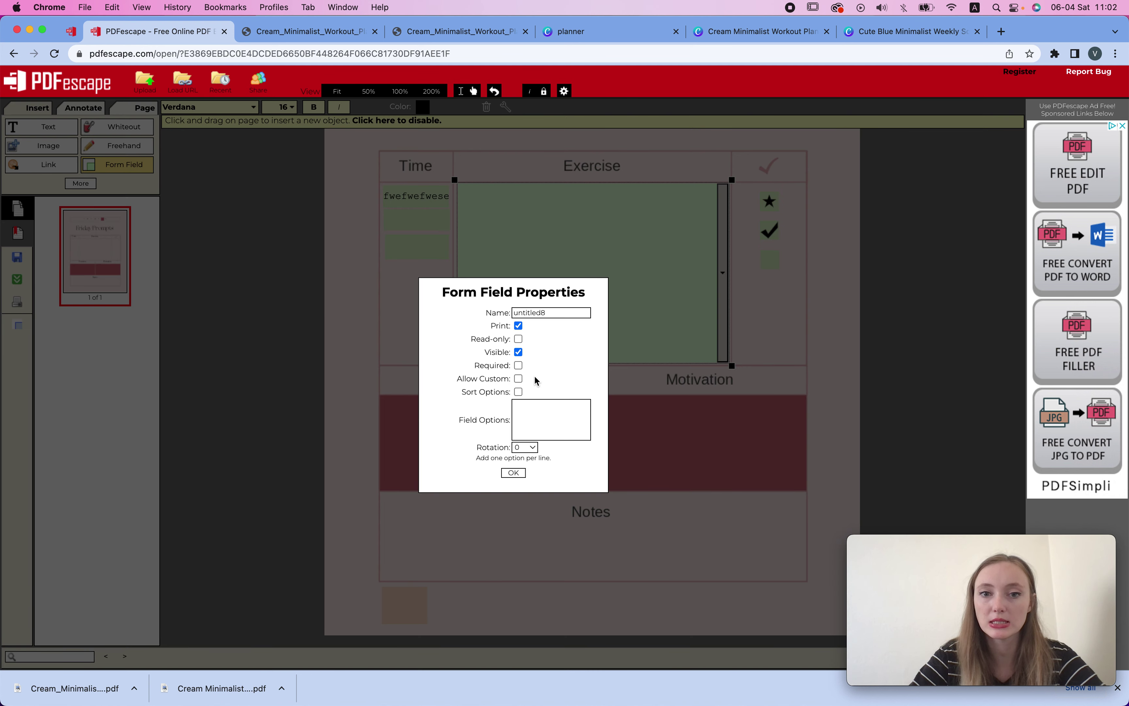
{"action": "left_click", "coordinate": [549, 414]}
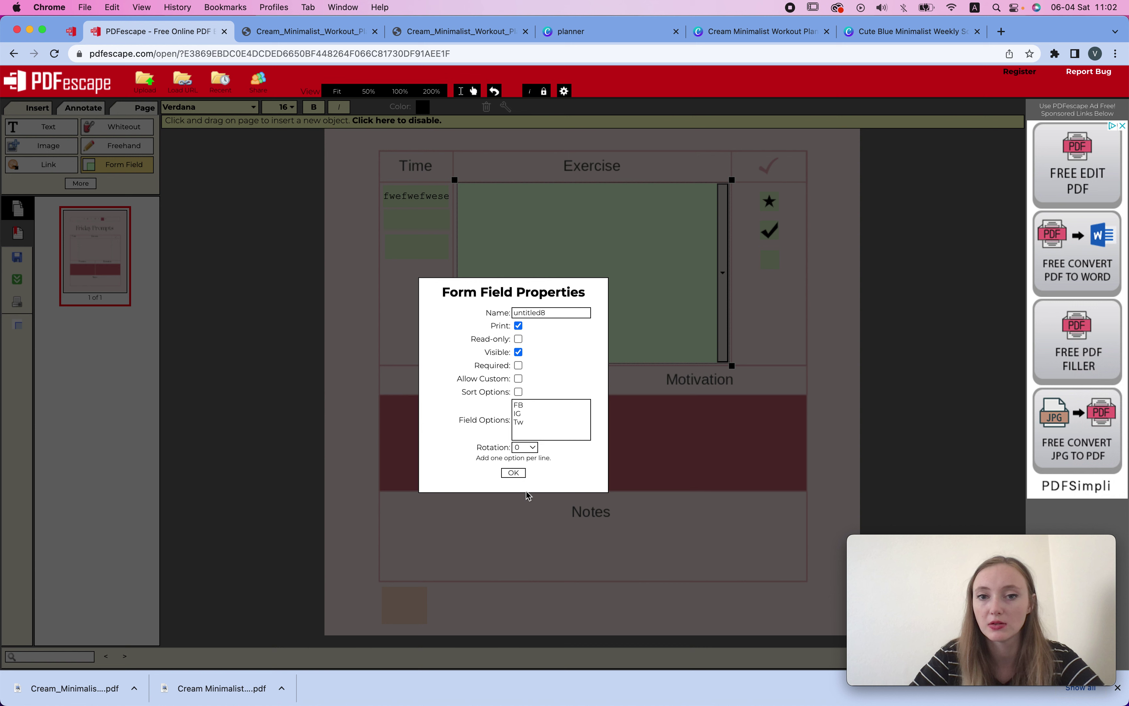
{"action": "left_click", "coordinate": [518, 392]}
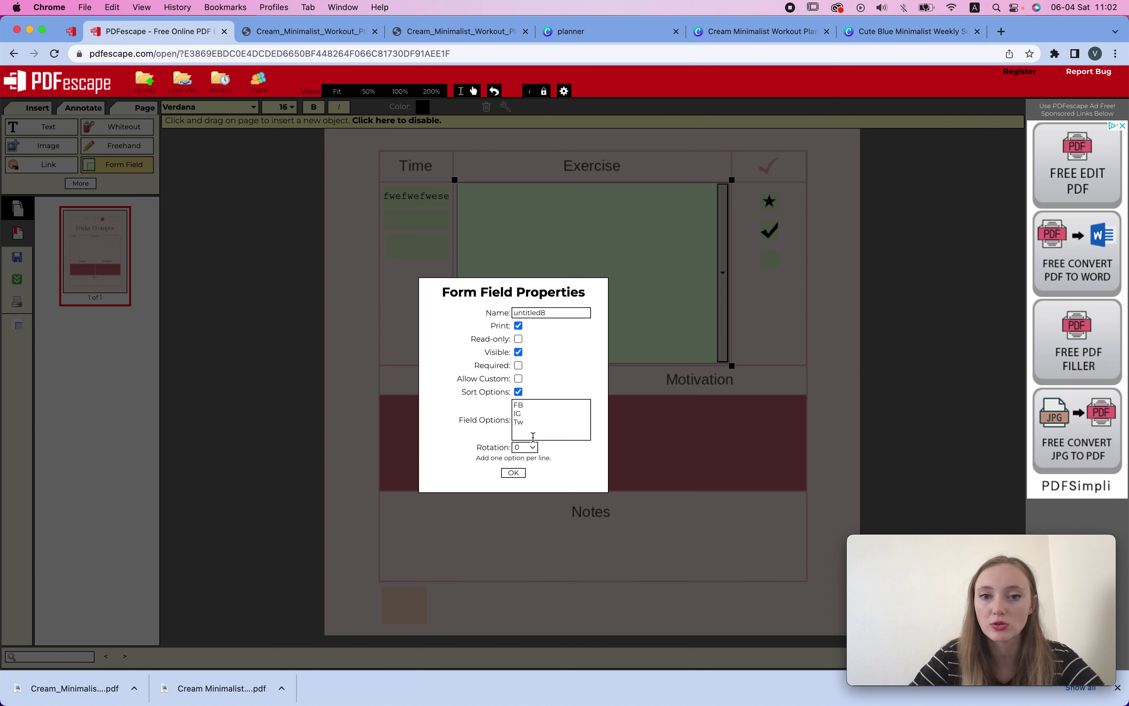
{"action": "left_click", "coordinate": [518, 379]}
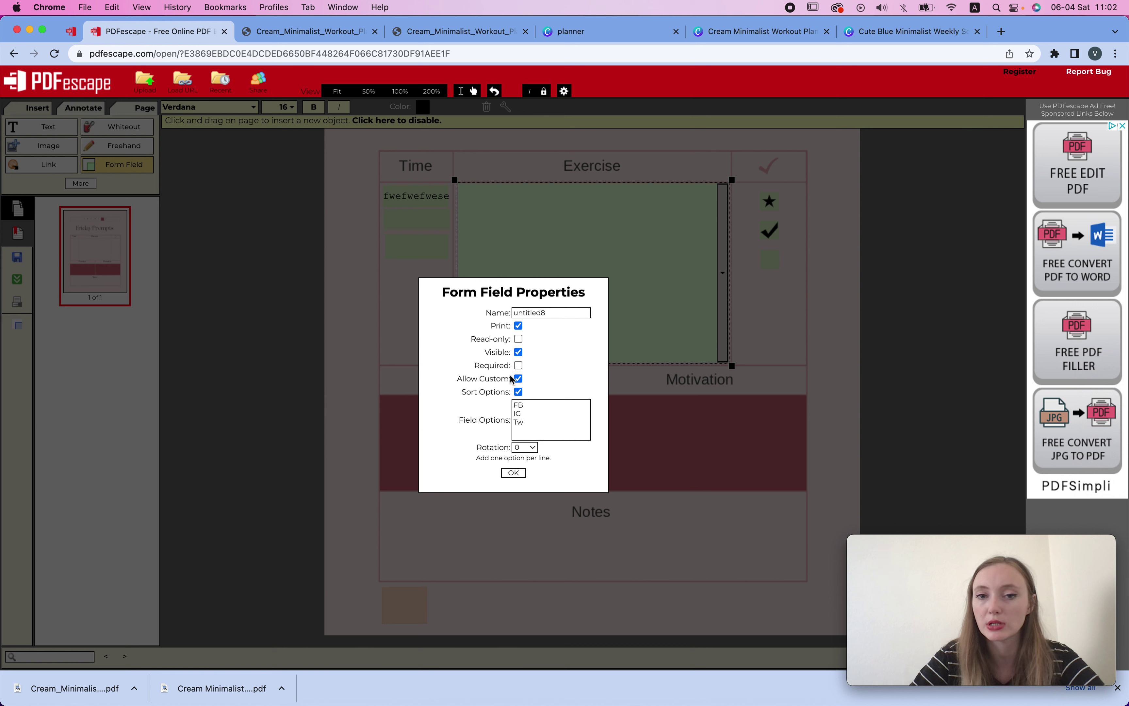
{"action": "left_click", "coordinate": [513, 472]}
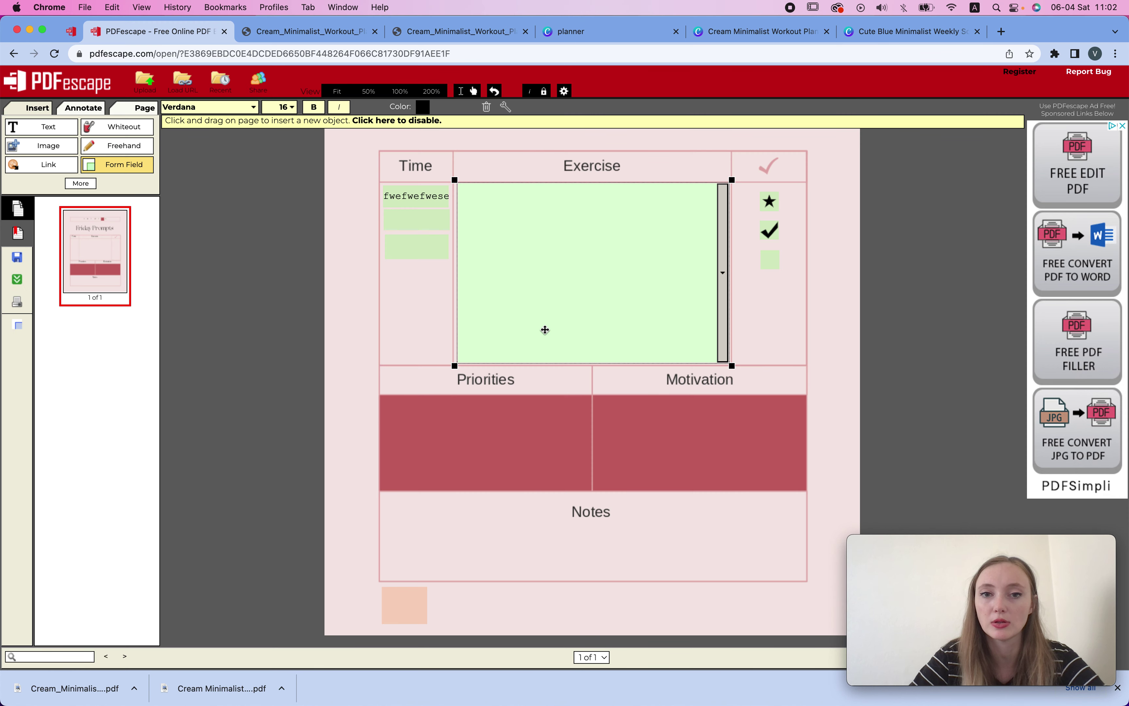
Save and download the planner, test ticking its checkmark box in Chrome, then return to PDFescape
{"action": "left_click", "coordinate": [16, 279]}
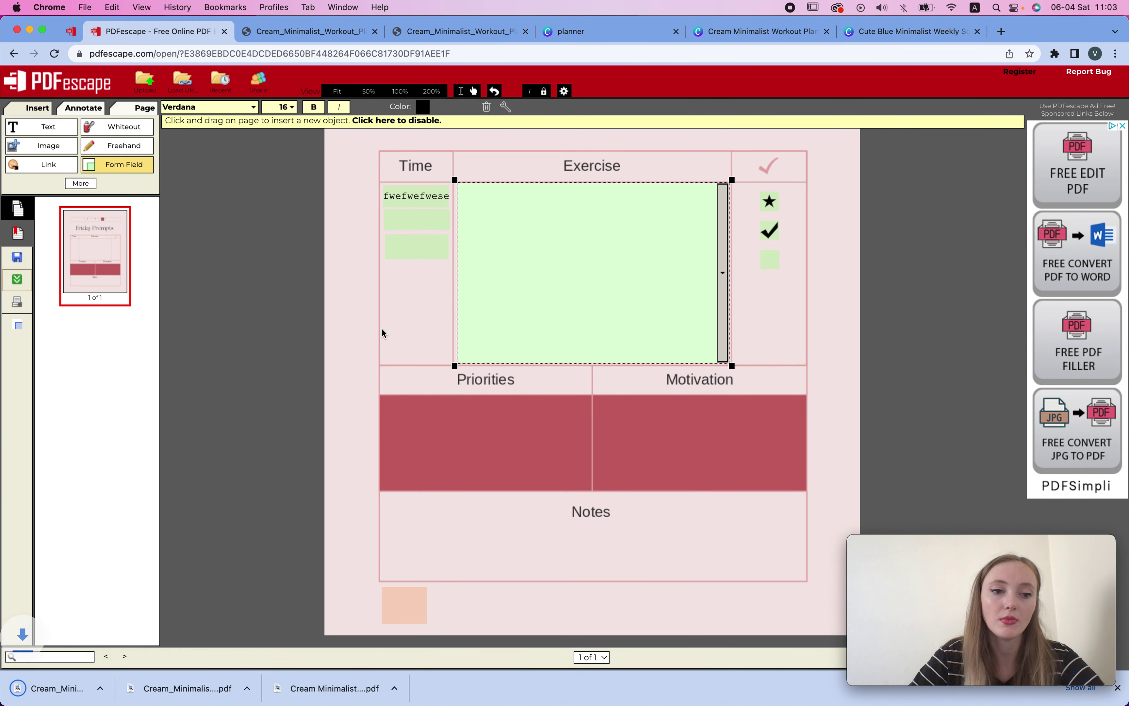
{"action": "left_click", "coordinate": [88, 686]}
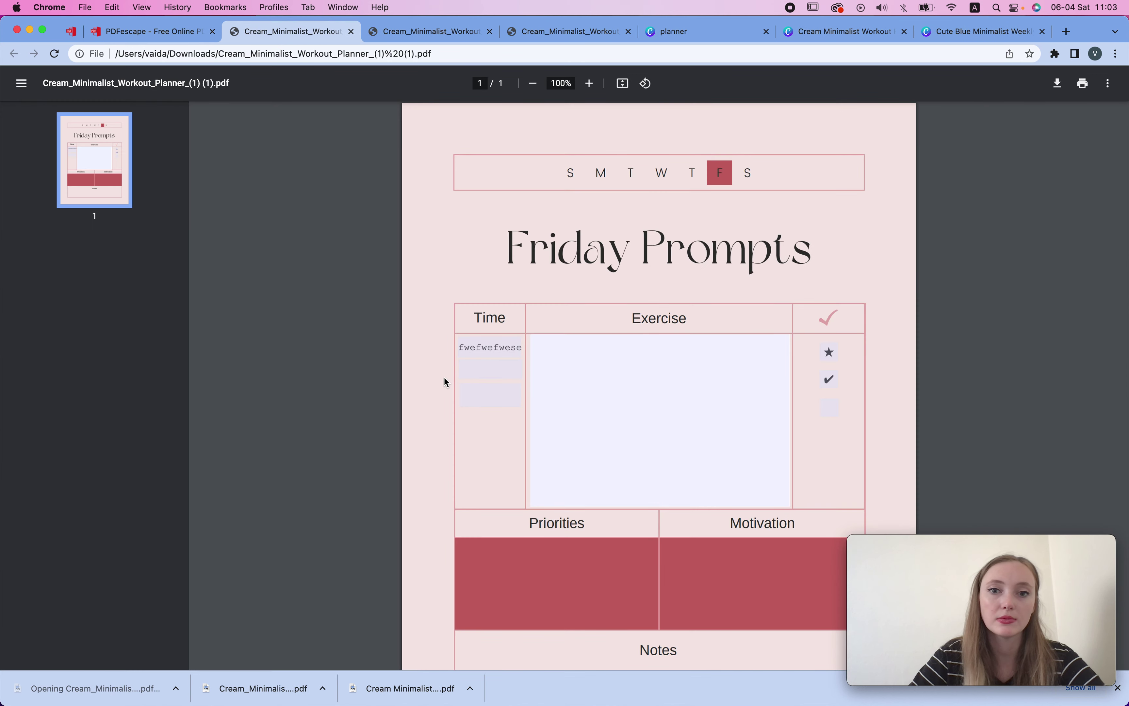
{"action": "left_click", "coordinate": [829, 379]}
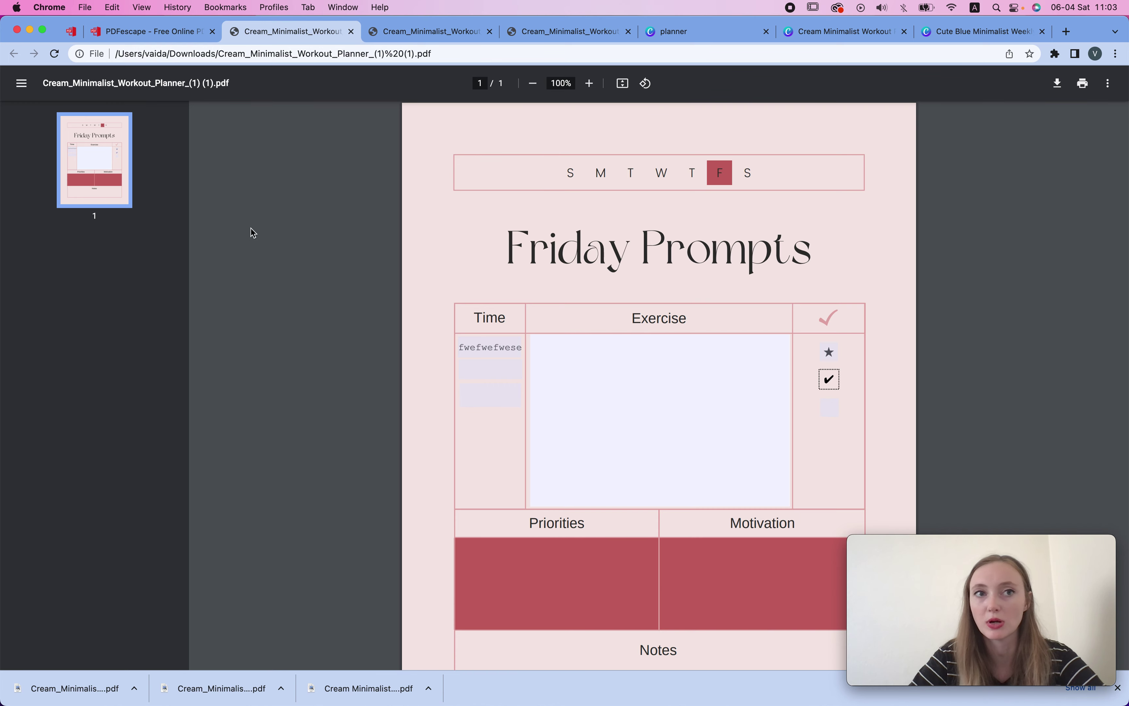
{"action": "left_click", "coordinate": [140, 32]}
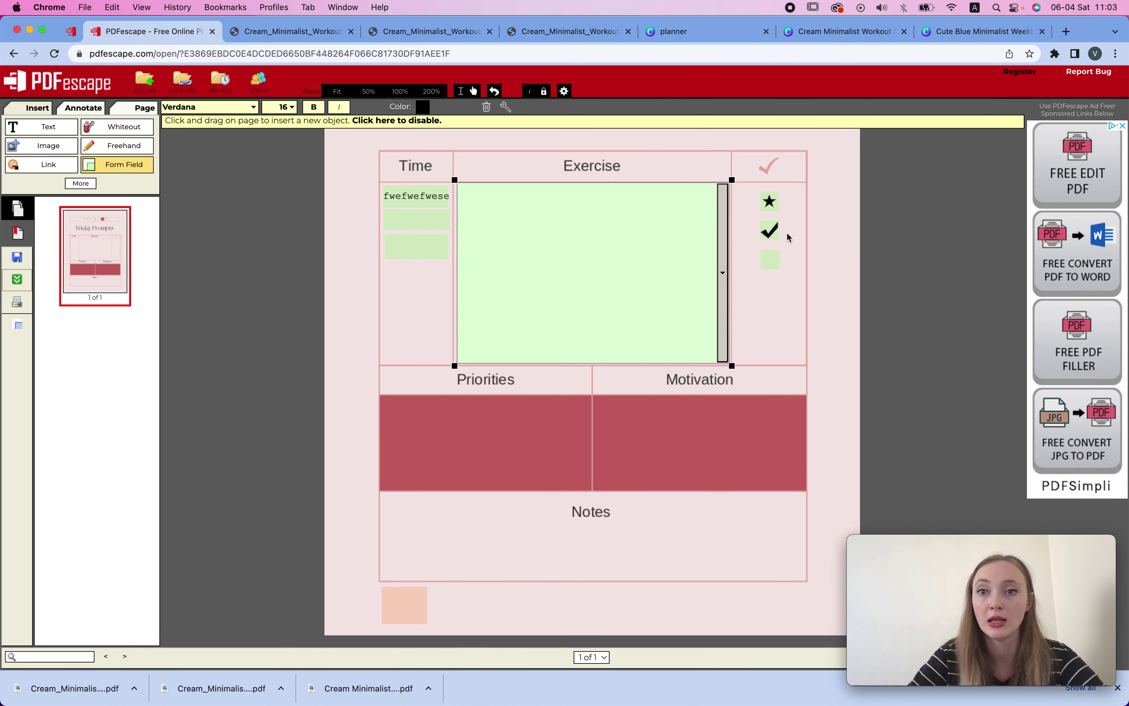
Undo the accidental field, leave insert mode, then save and open a fresh planner download
{"action": "left_click", "coordinate": [767, 226]}
{"action": "key", "text": "super+z"}
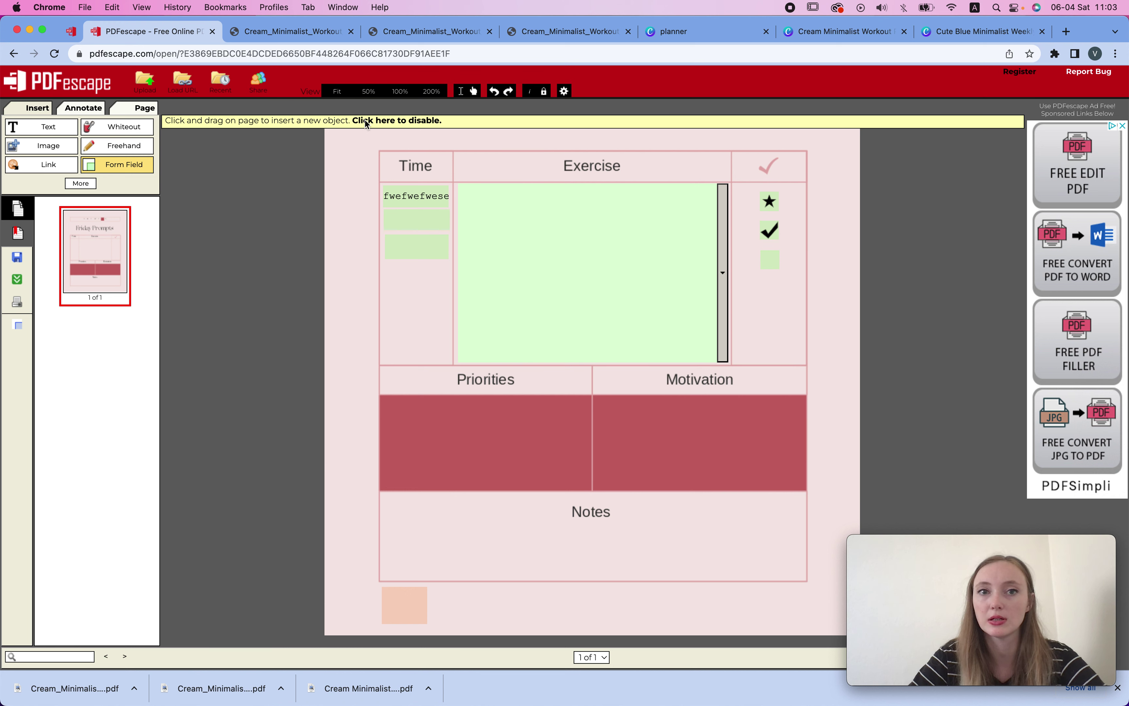
{"action": "left_click", "coordinate": [412, 120]}
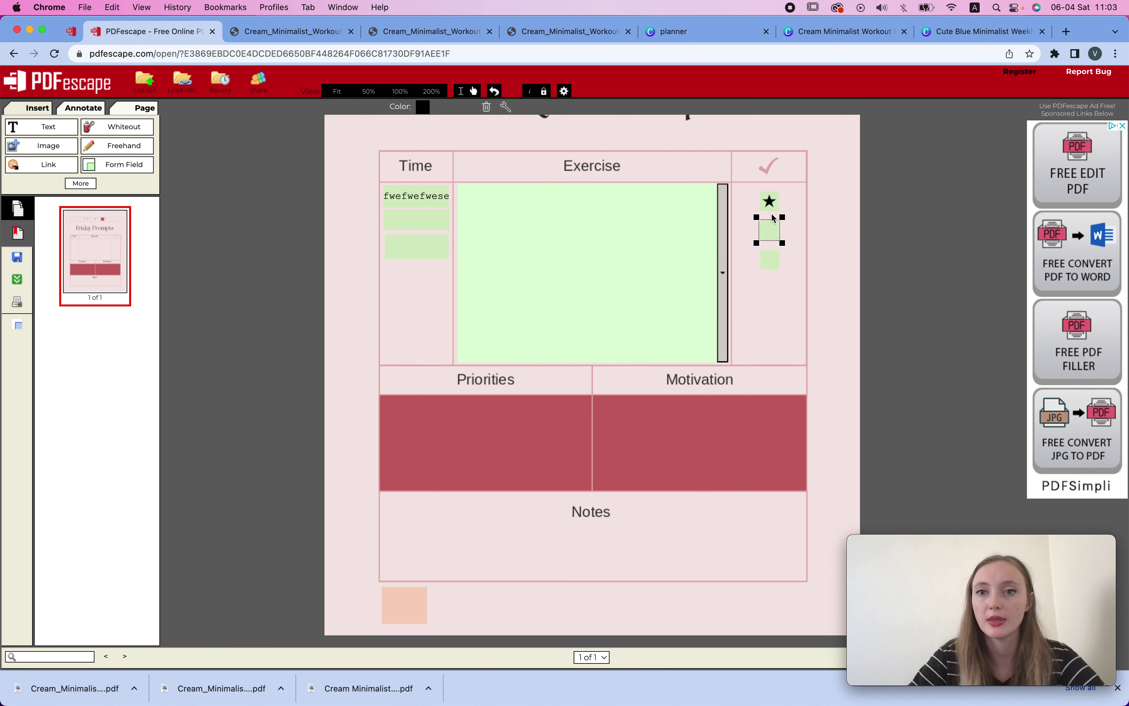
{"action": "left_click", "coordinate": [769, 202]}
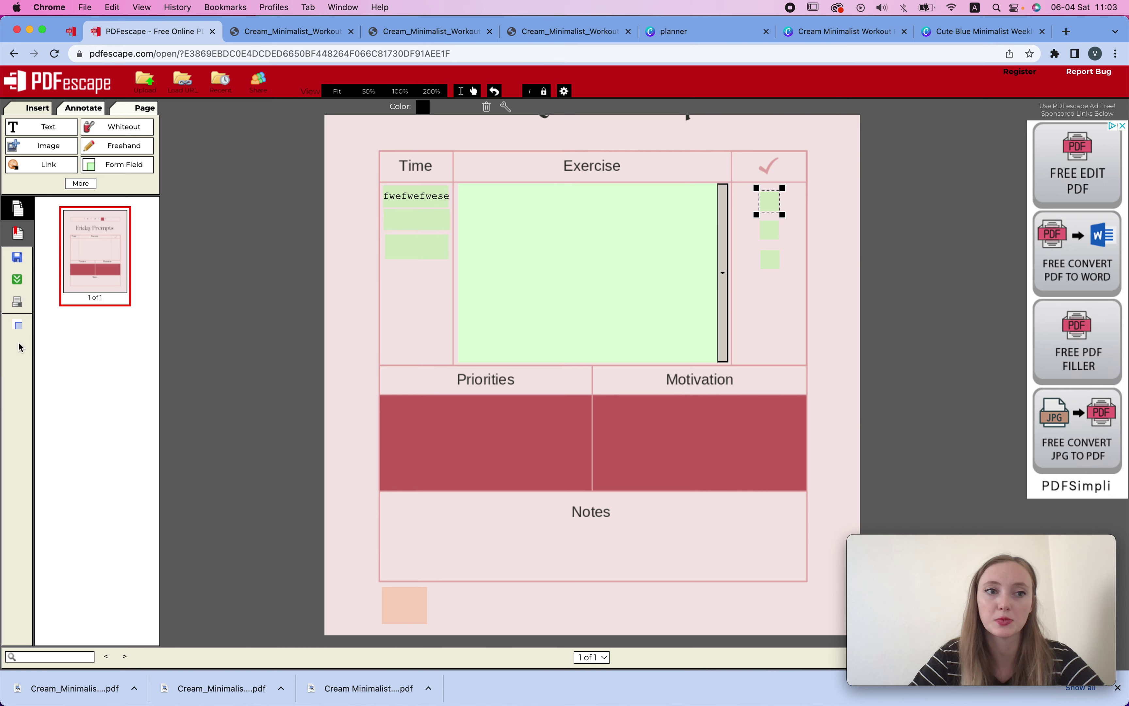
{"action": "left_click", "coordinate": [16, 279]}
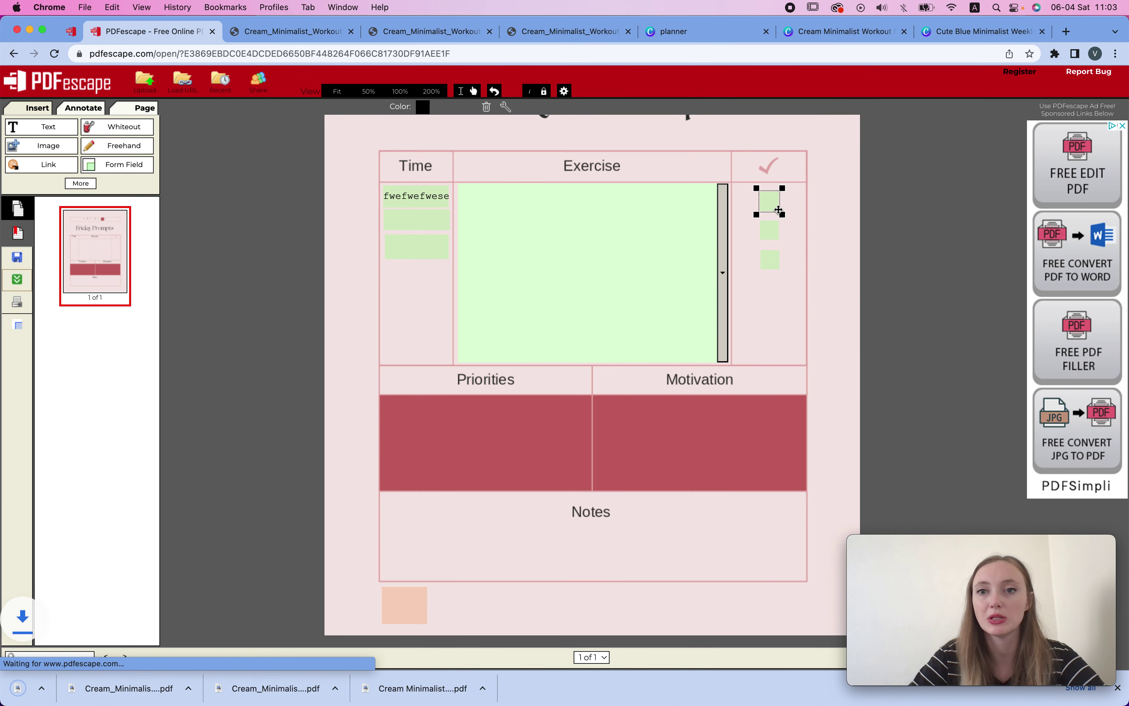
{"action": "left_click", "coordinate": [94, 688]}
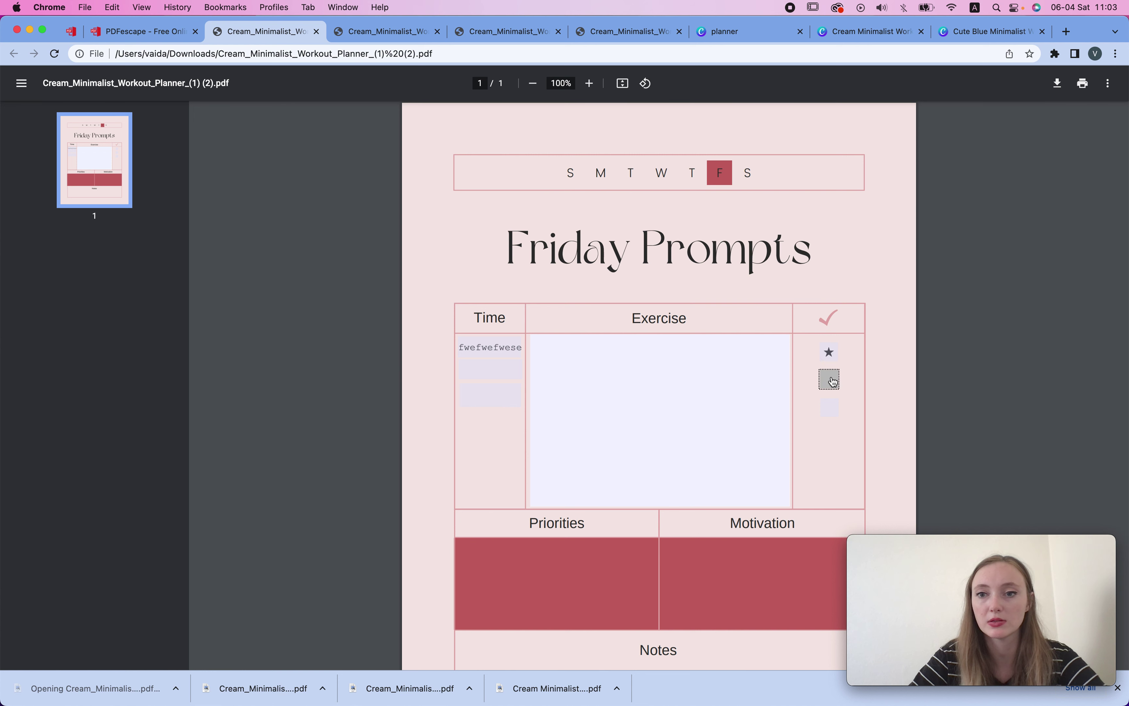
In the Chrome preview, tick the checkmark and square checkboxes and set the Exercise dropdown to IG
{"action": "left_click", "coordinate": [829, 379]}
{"action": "left_click", "coordinate": [835, 412]}
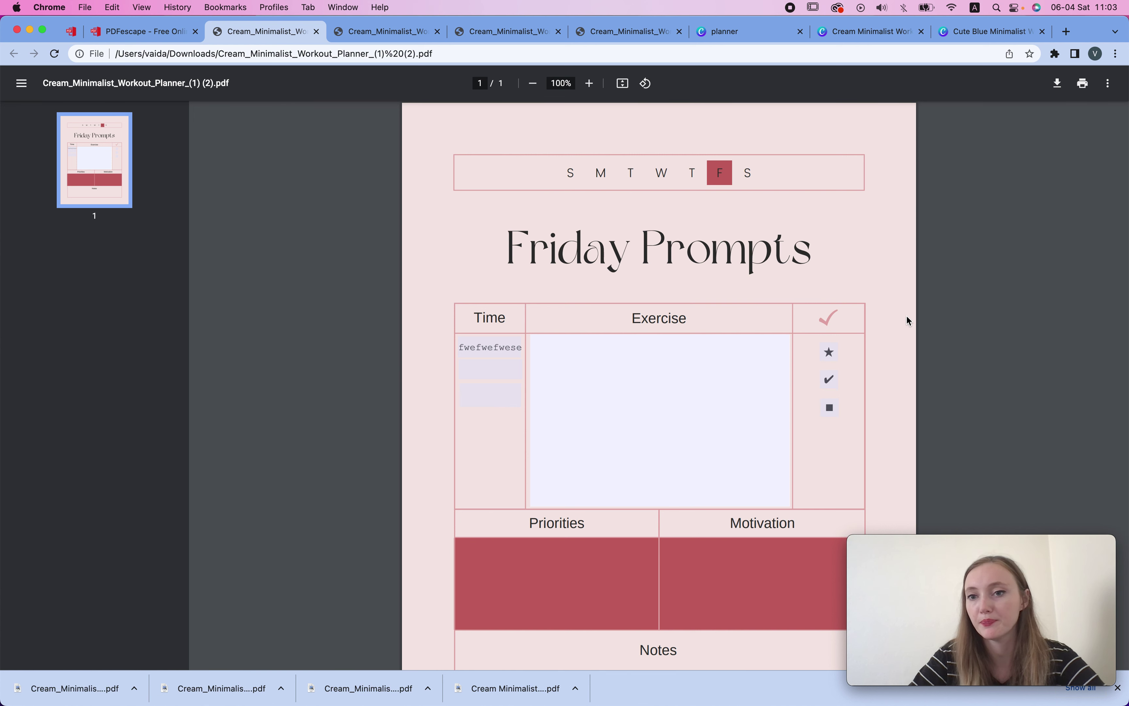
{"action": "scroll", "coordinate": [559, 454], "scroll_direction": "down", "scroll_amount": 2}
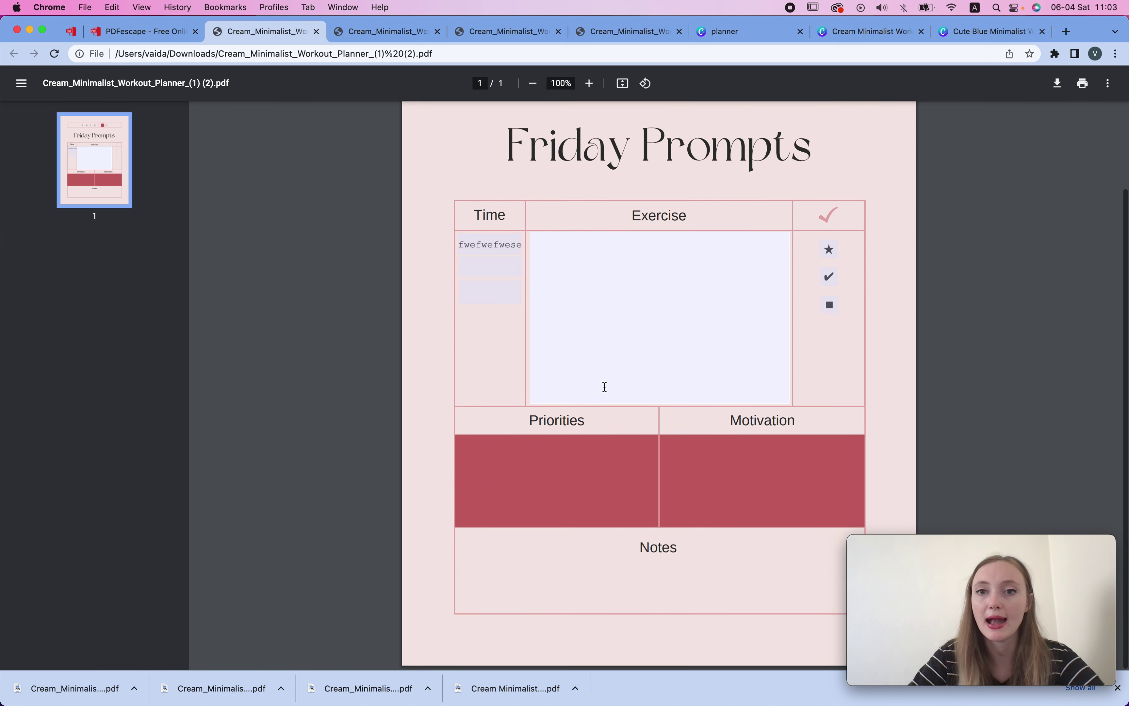
{"action": "left_click", "coordinate": [630, 313]}
{"action": "left_click", "coordinate": [782, 290]}
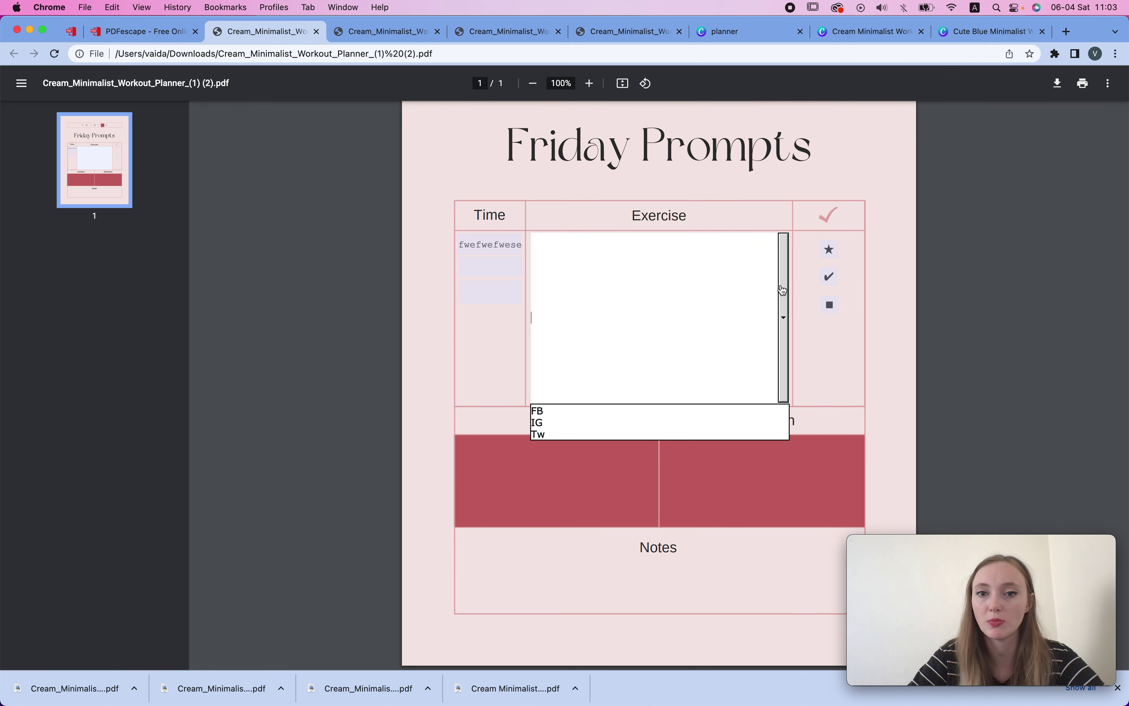
{"action": "left_click", "coordinate": [565, 417]}
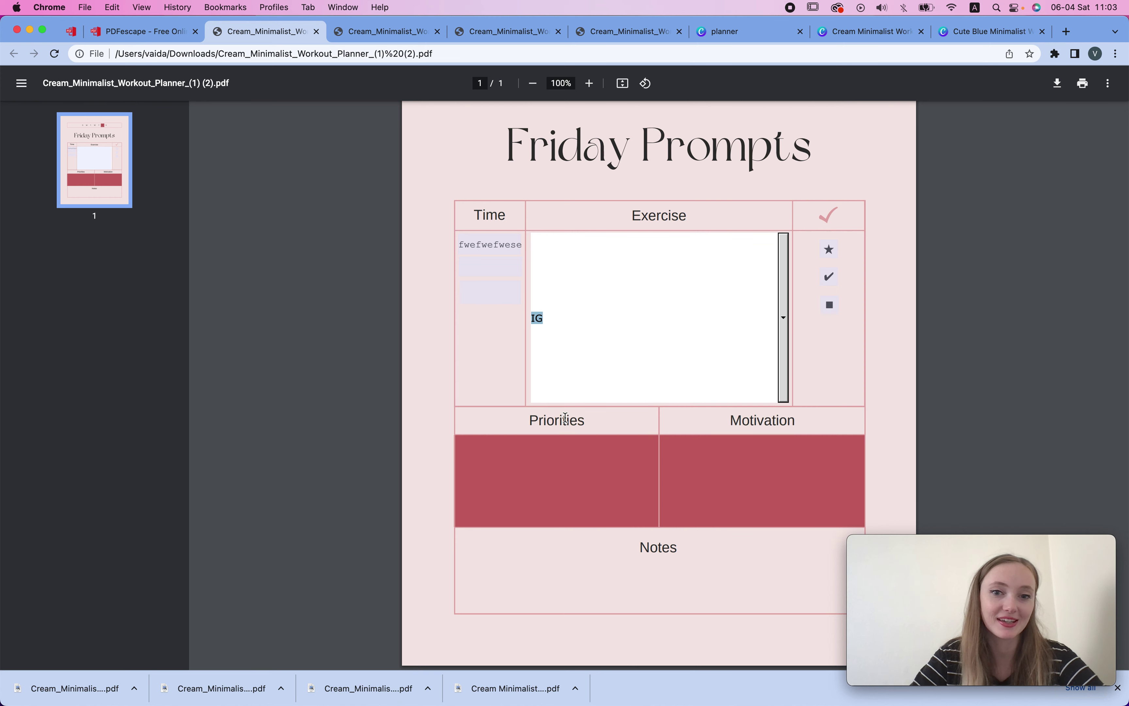